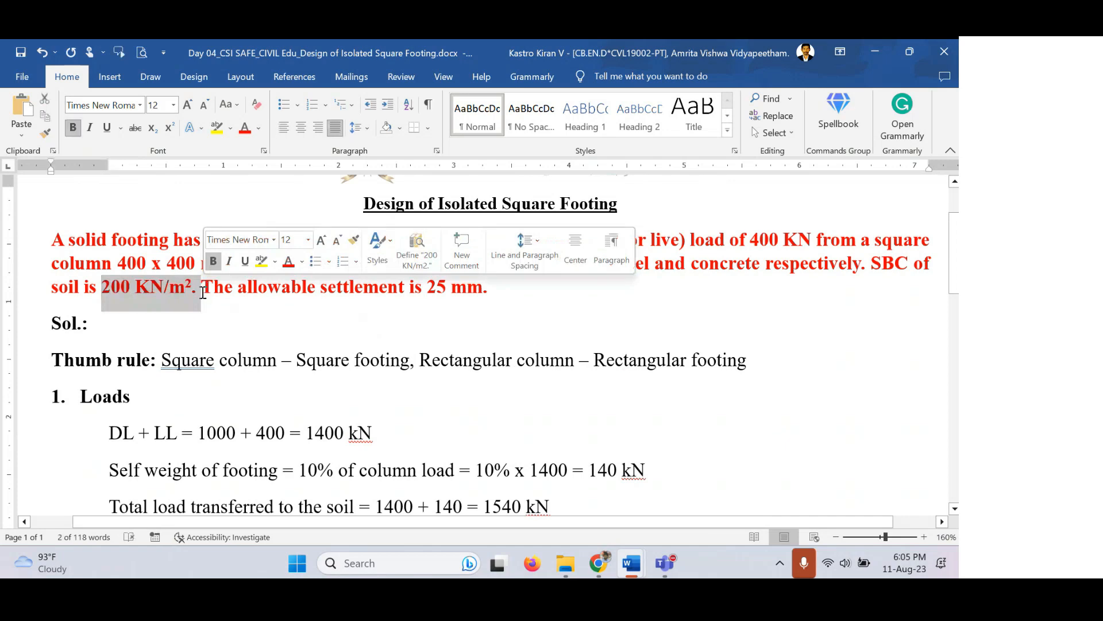
Complete the required area of footing line with "200 = 7.7 m2", formatting the final 2 as superscript.
scroll(387, 394, down, 3)
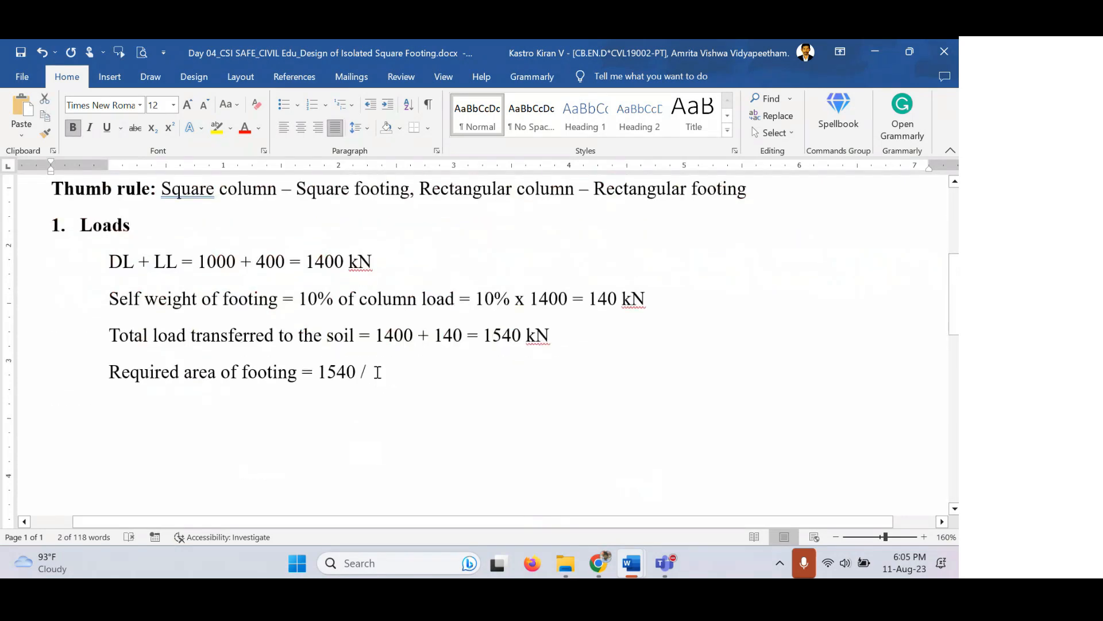
click(375, 371)
text(200)
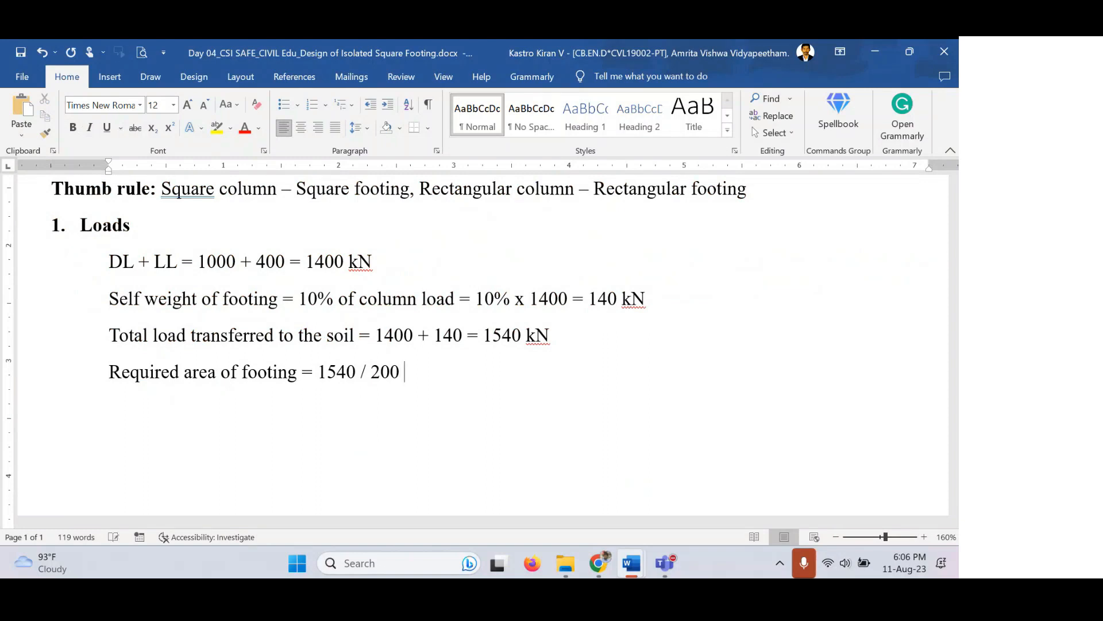
text( = 7.7)
text( m)
text(2)
key(shift+Left)
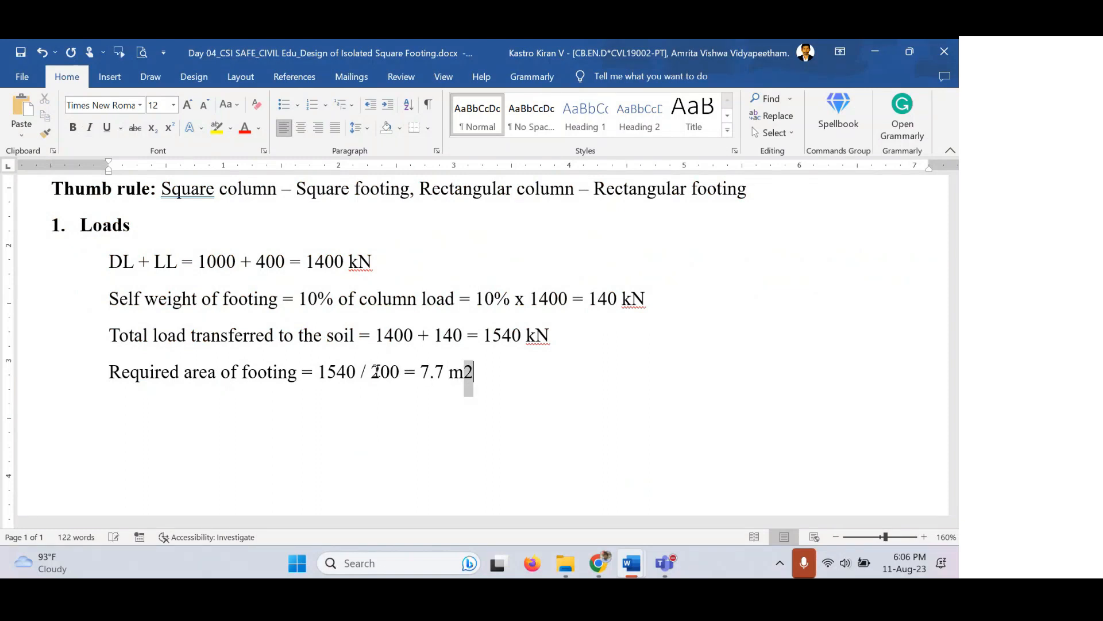
key(ctrl+shift+equal)
key(Right)
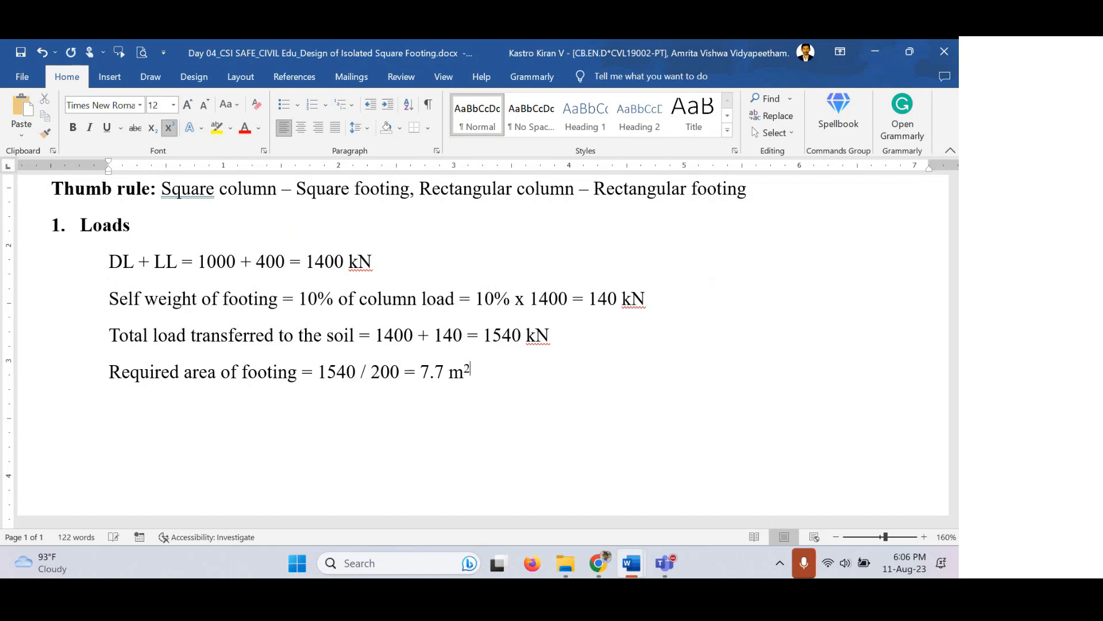
Start a new paragraph without superscript below the required area line, reading "Since we are designing the square footing,".
key(Return)
key(ctrl+shift+equal)
text(since we are)
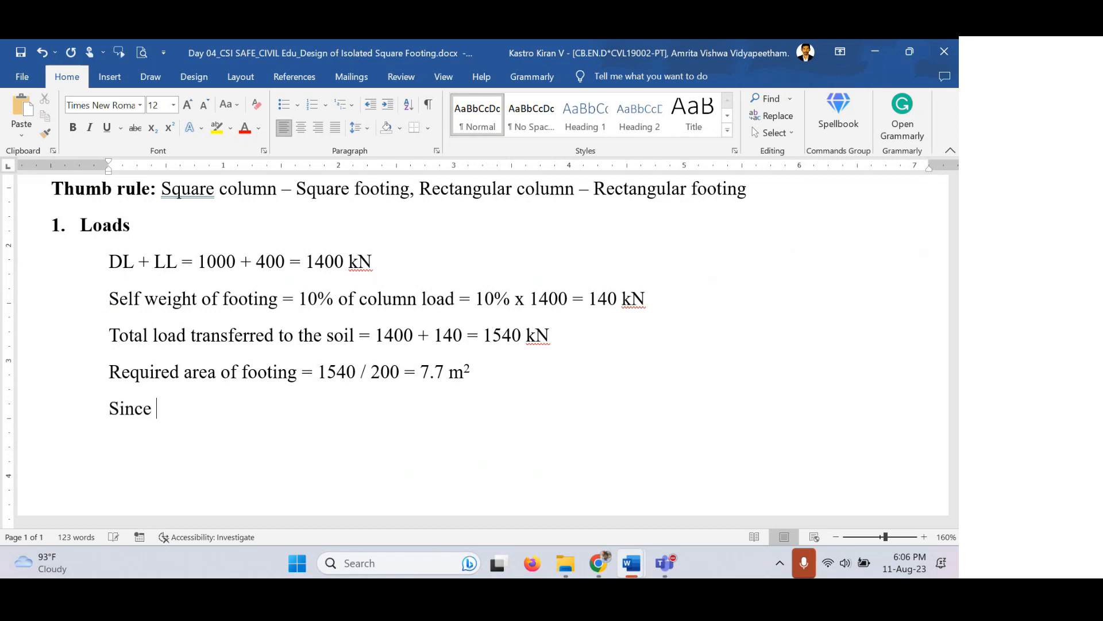
text( designi)
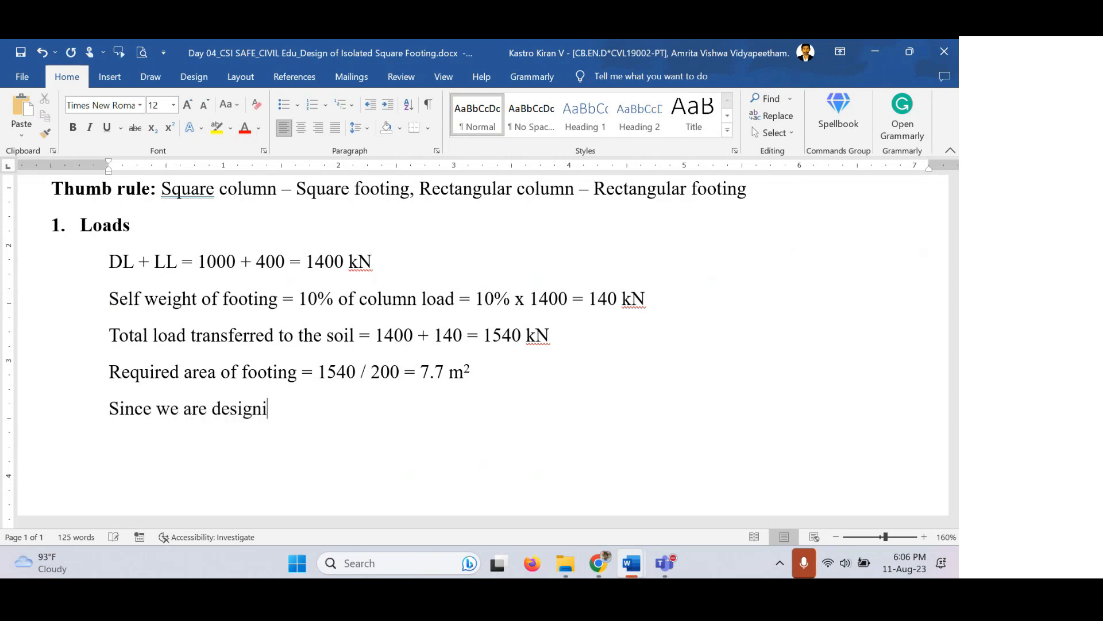
text(ng the sqau)
text(re)
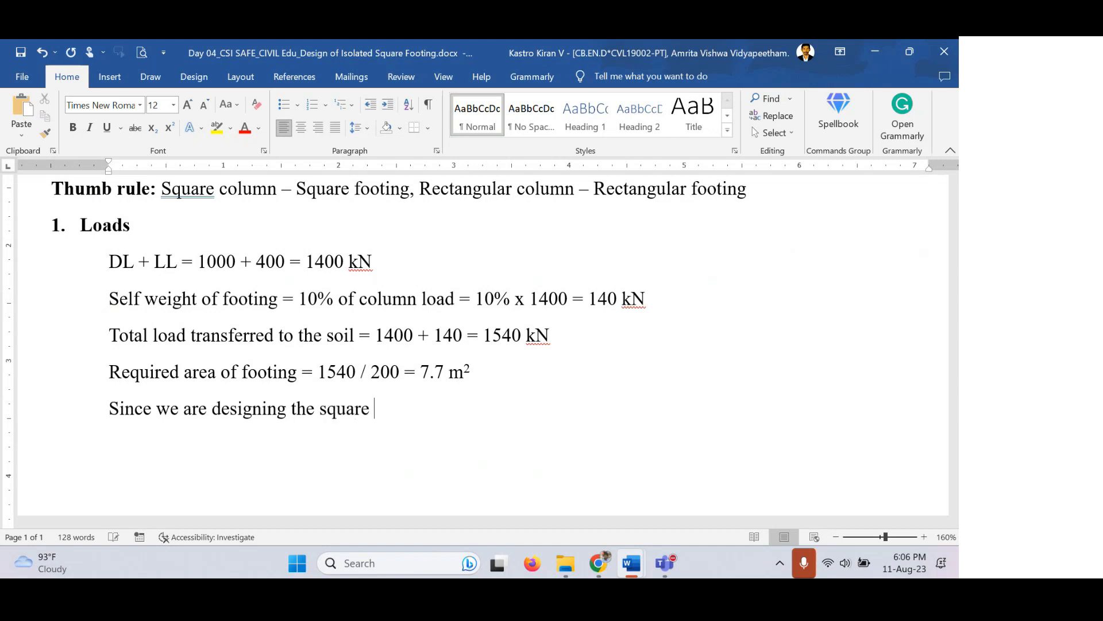
text( footing,)
Examine the square column and its equal X projections in the Doc2.docx footing diagram, and return to the footing design document.
mouse_move(633, 564)
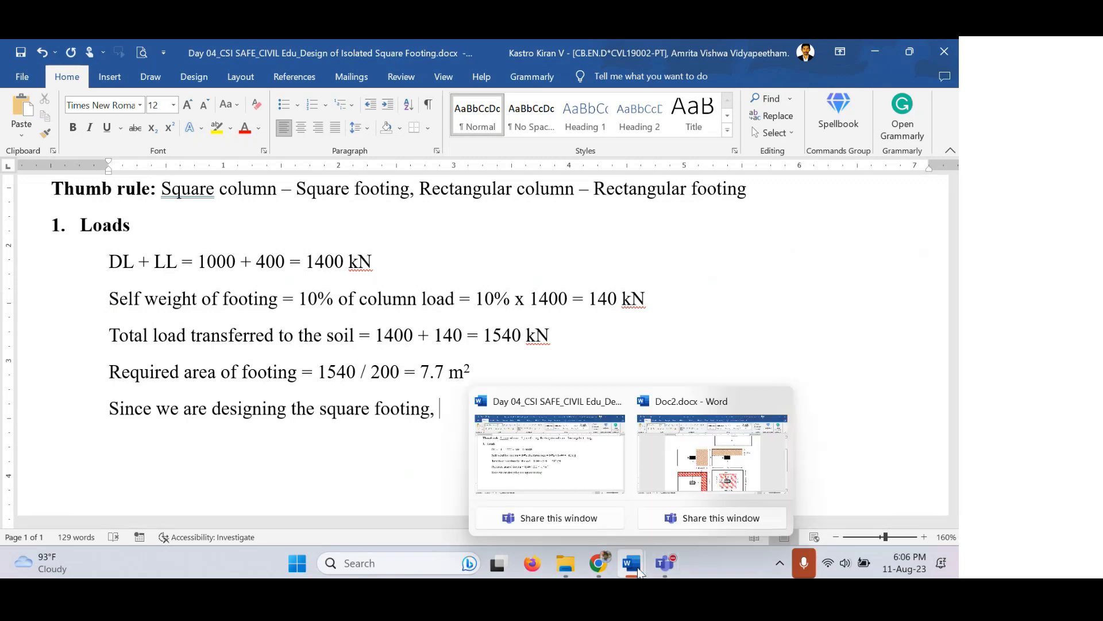
click(747, 444)
scroll(645, 373, up, 4)
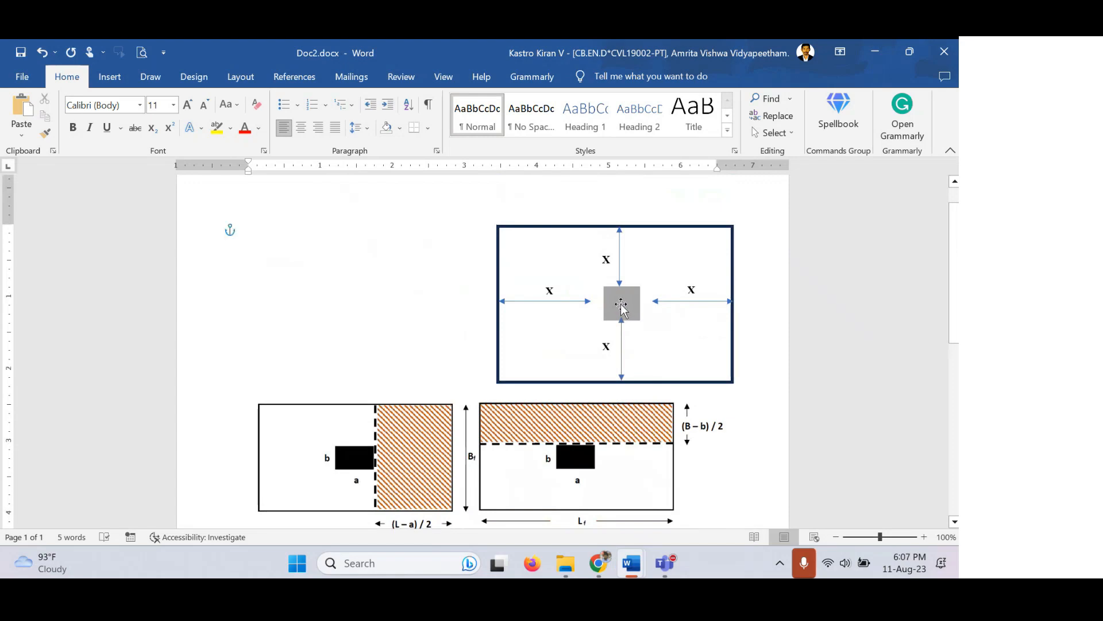
click(621, 308)
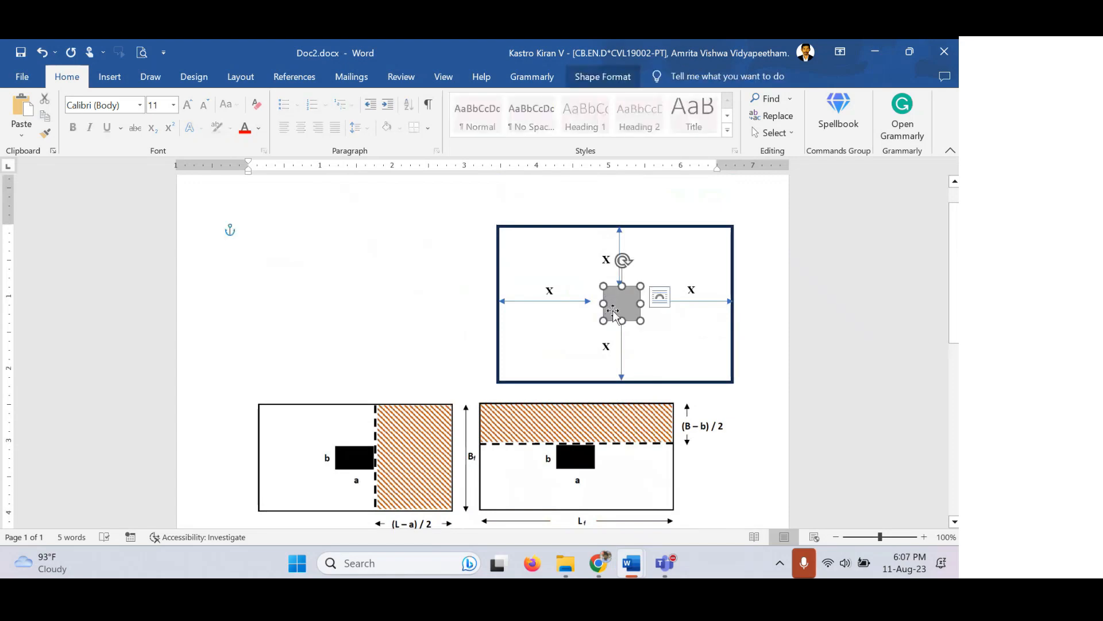
click(552, 296)
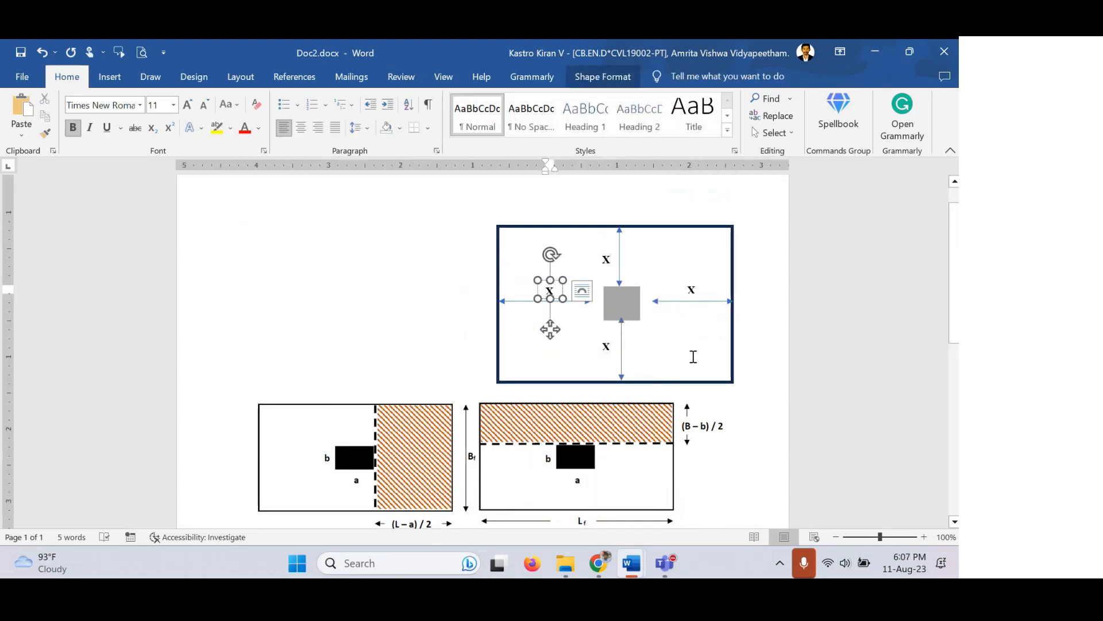
key(alt+Tab)
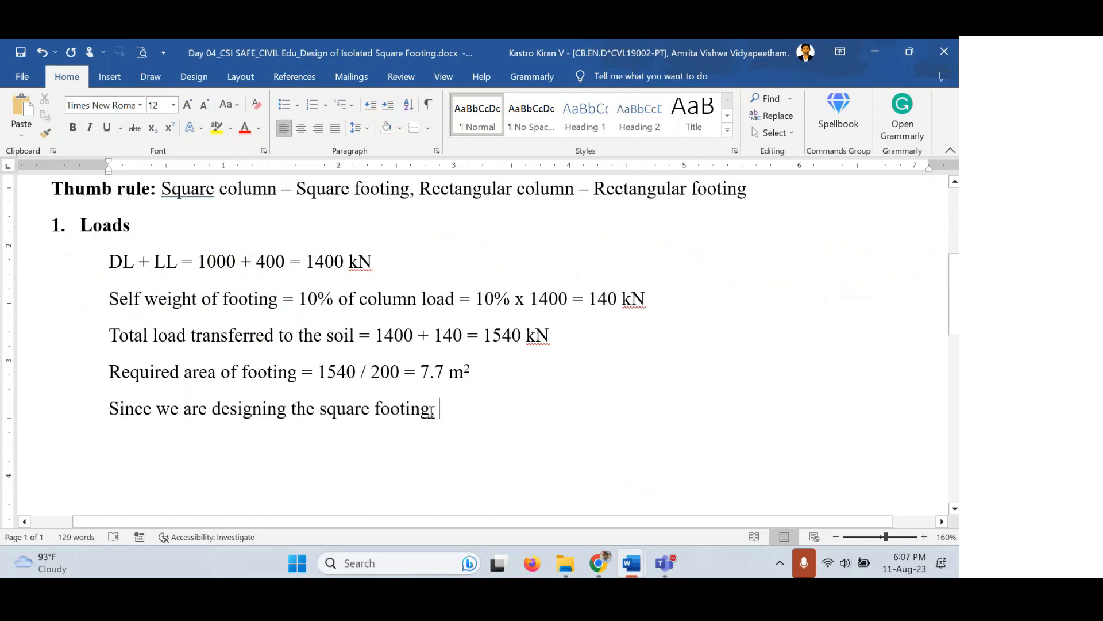
Continue the sentence with "we don't need to consider the projection on all sides of the column.".
text(we don't need )
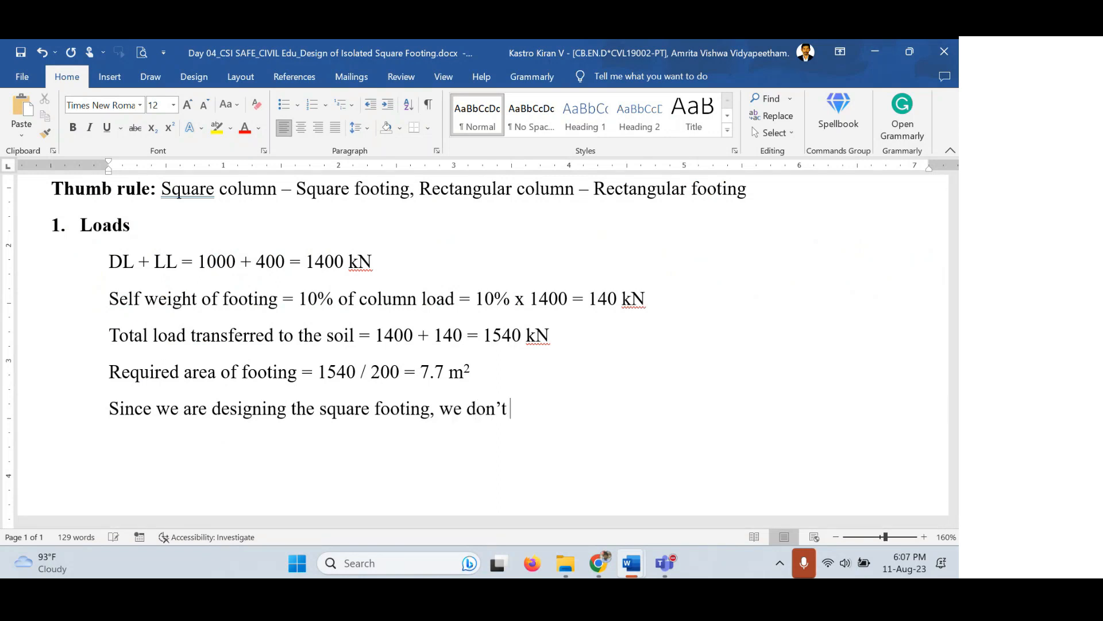
text(to c)
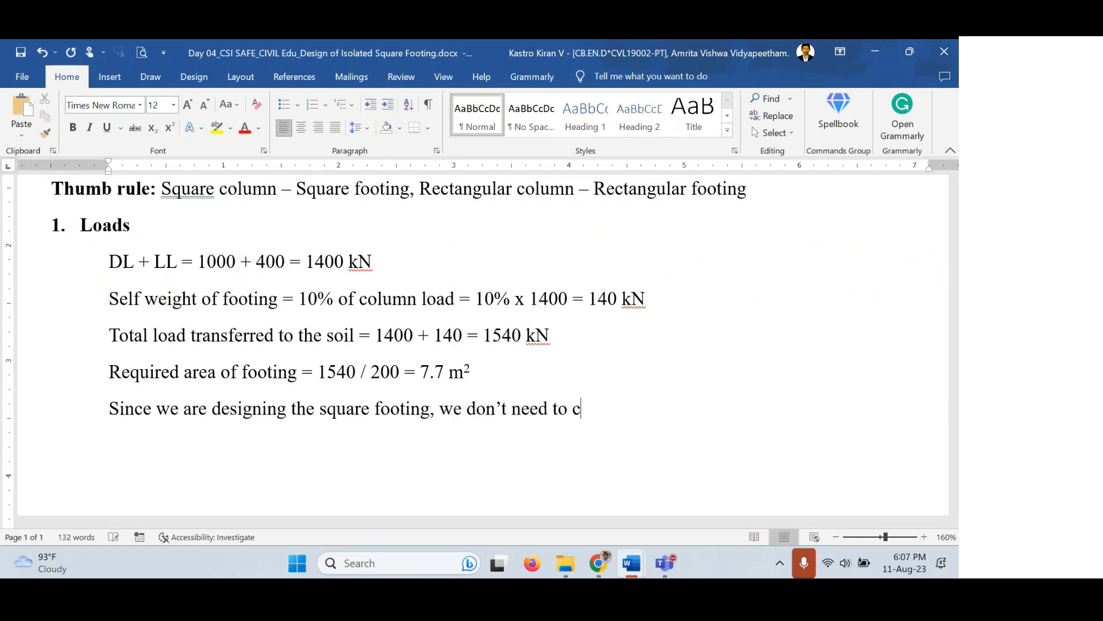
text(onsider the pro)
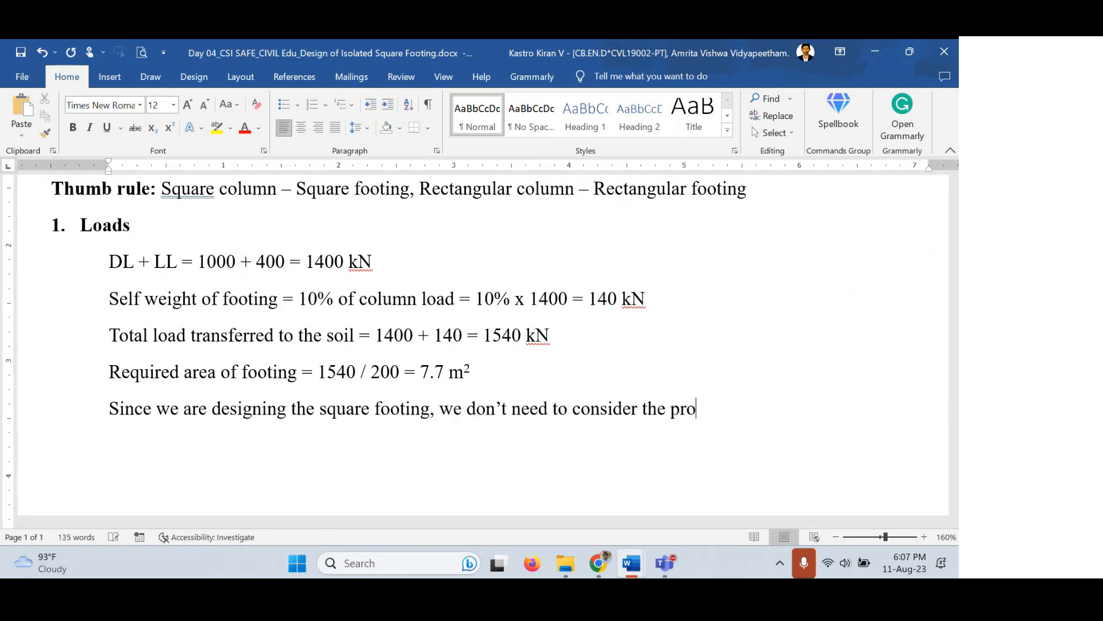
text(jection on all s)
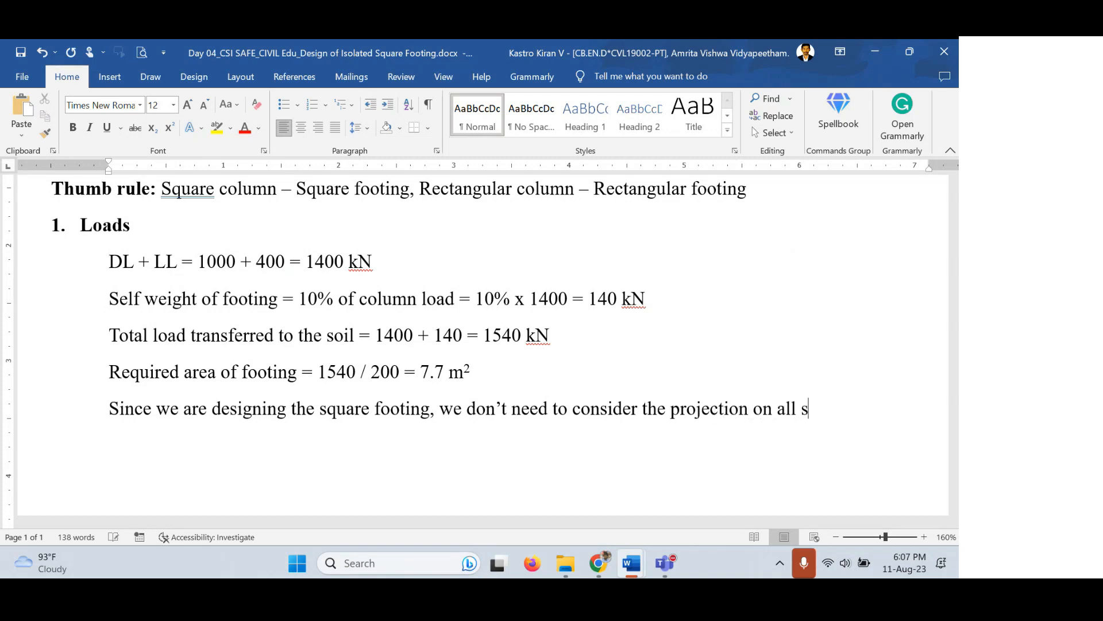
text(iudes of the co)
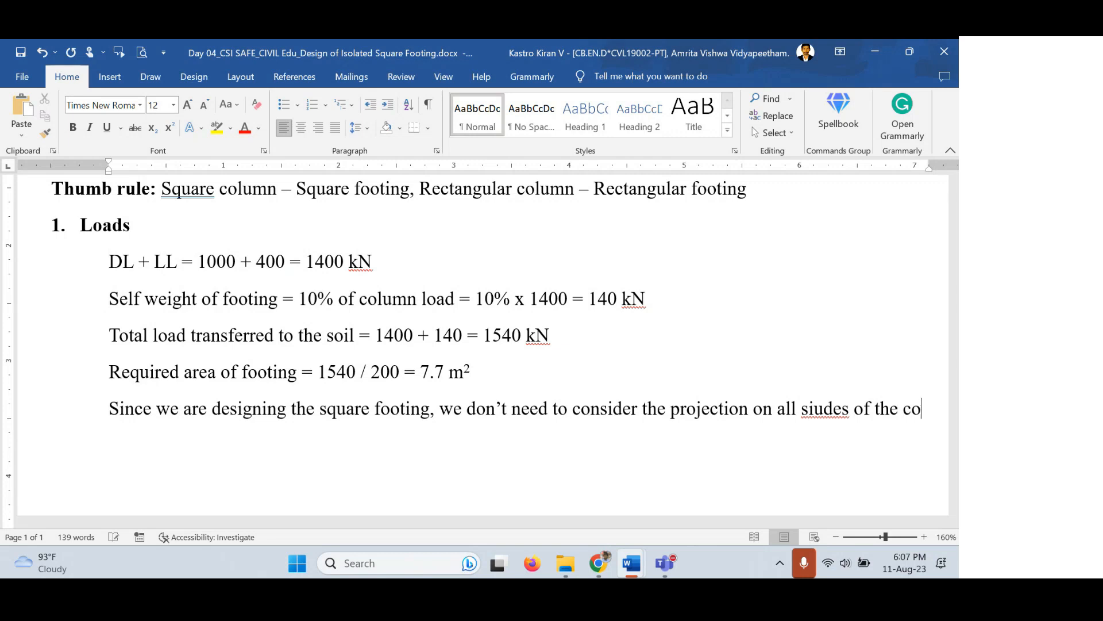
text(lumn. )
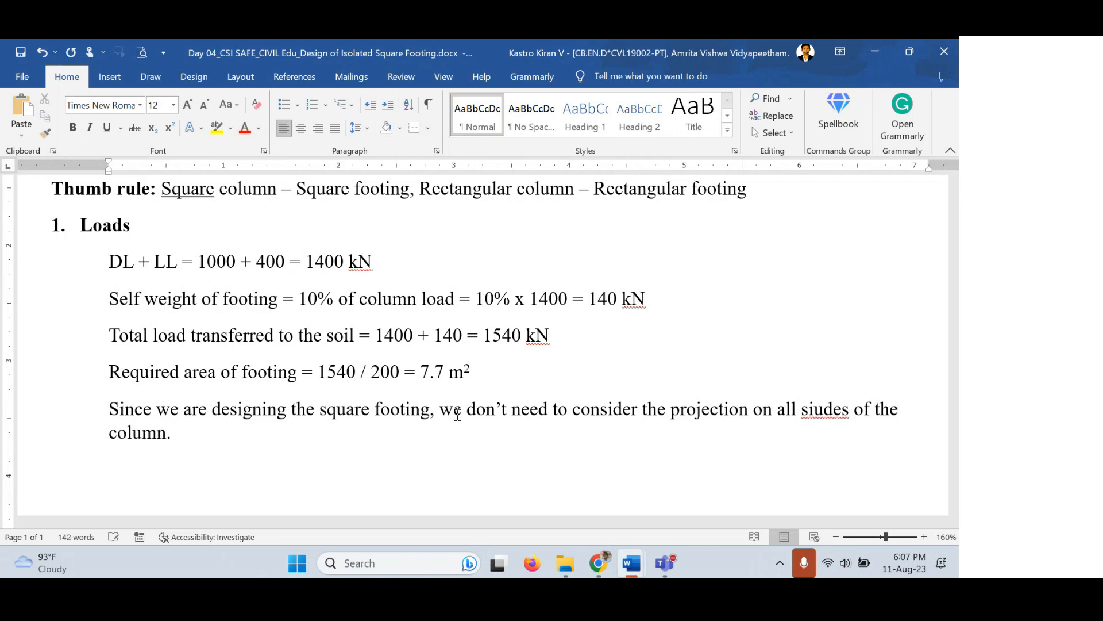
Append "The reason is, for square column, all sides are equal and hence the project will also be equal." to the paragraph.
text(The reason is)
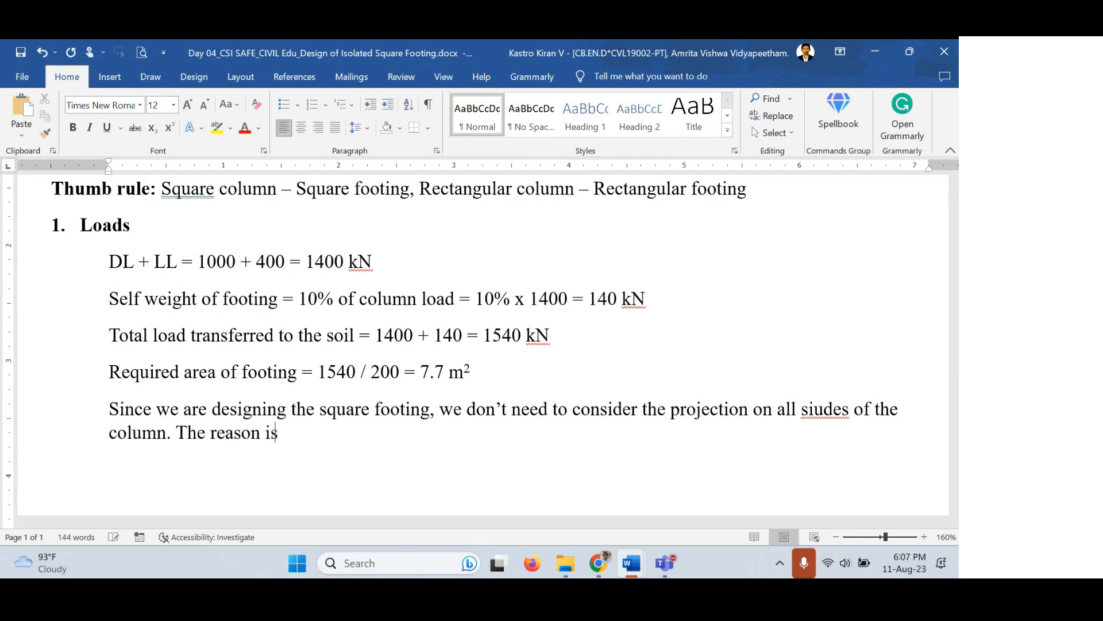
text(, for square )
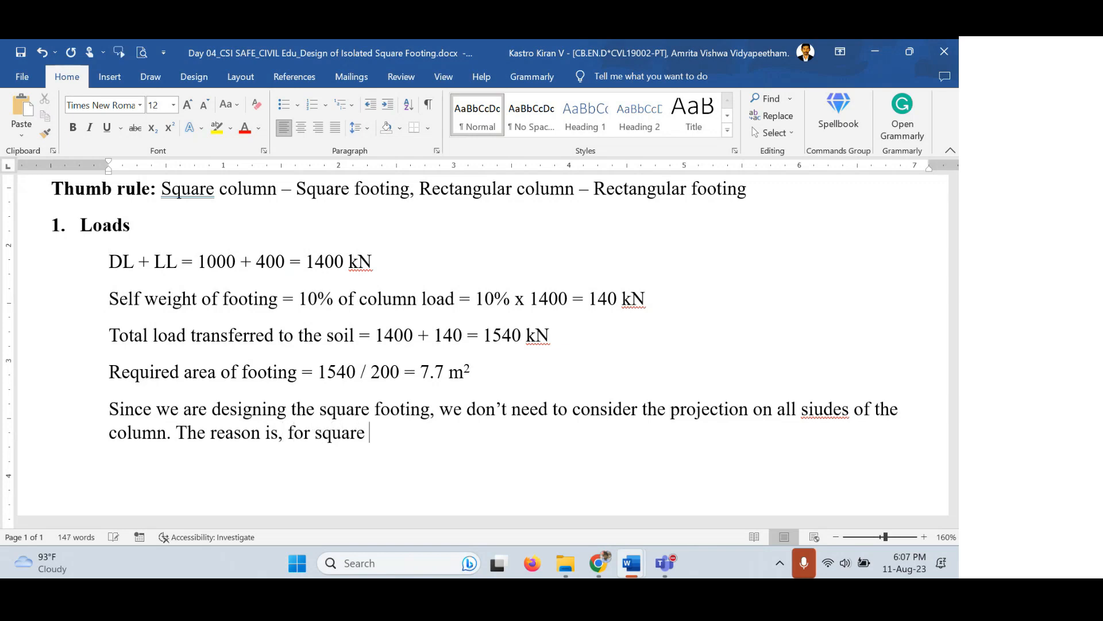
text(column,)
text( th)
key(BackSpace)
key(BackSpace)
text(all sides)
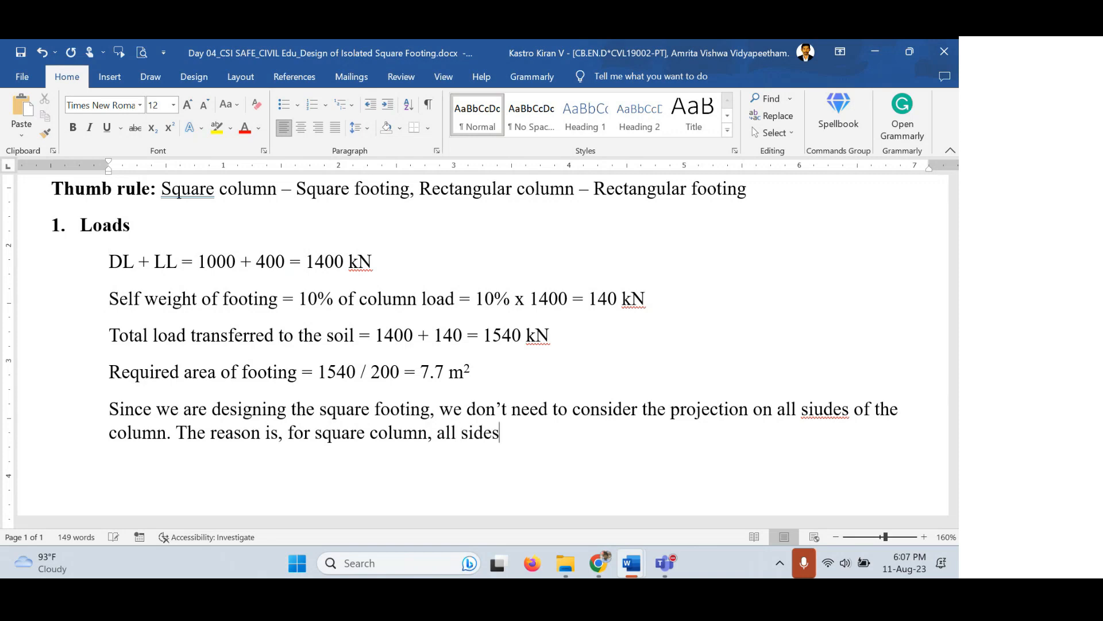
text( are equal and hence the pr)
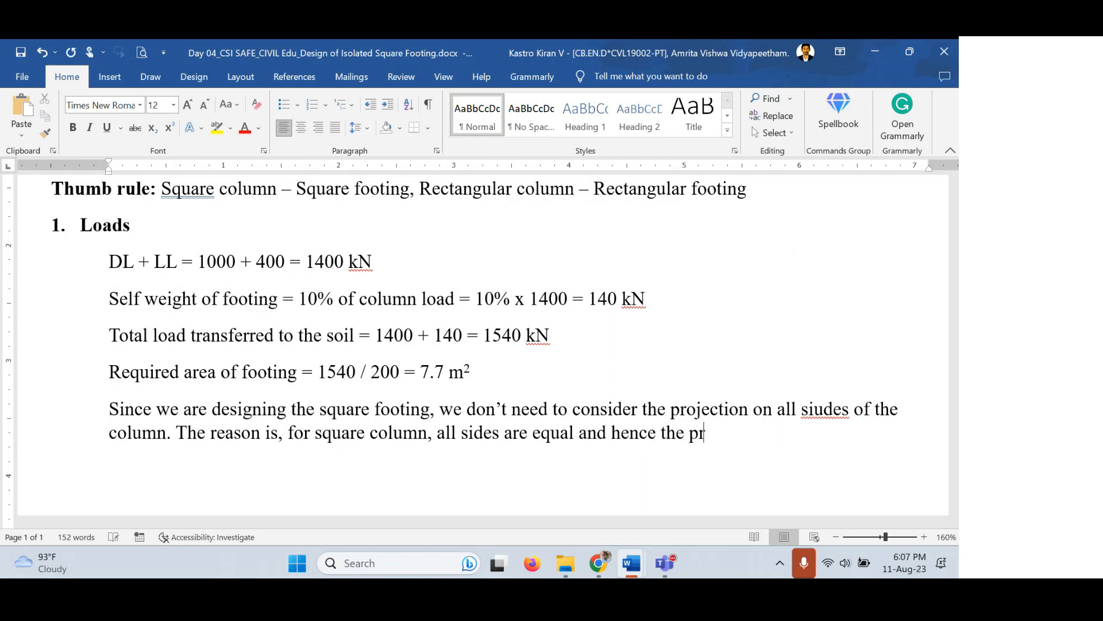
text(oject wil)
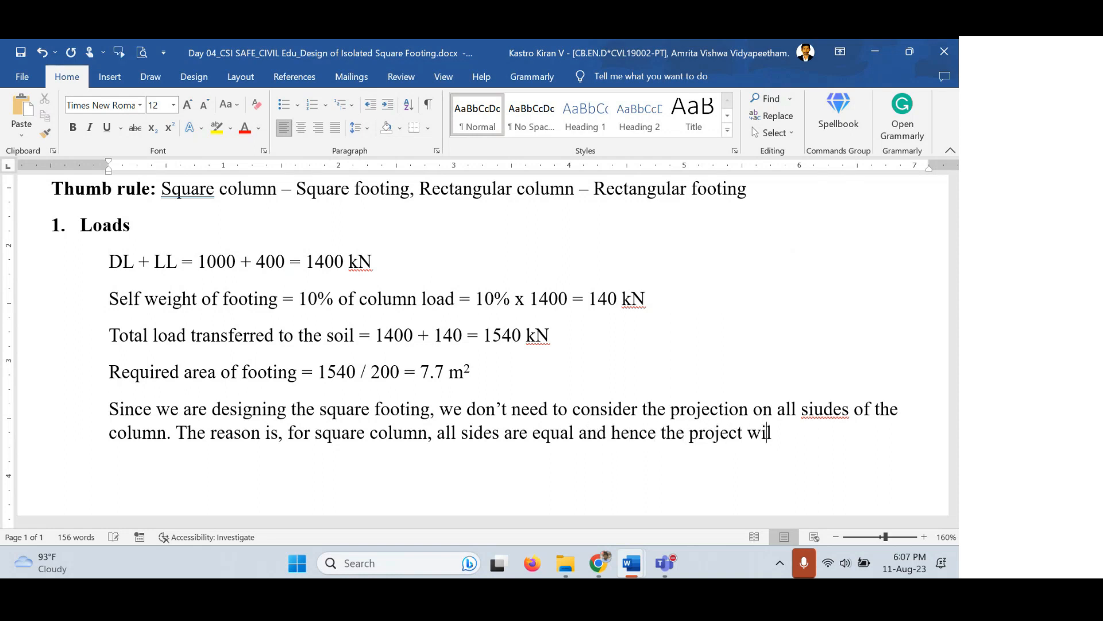
text(l al;sao be )
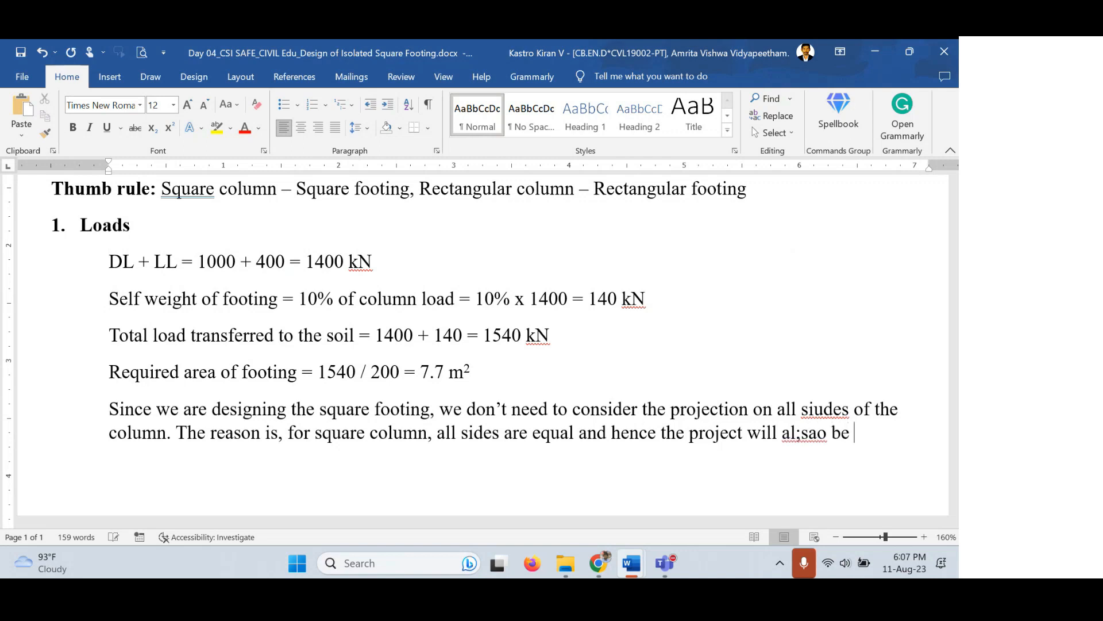
text(equal.)
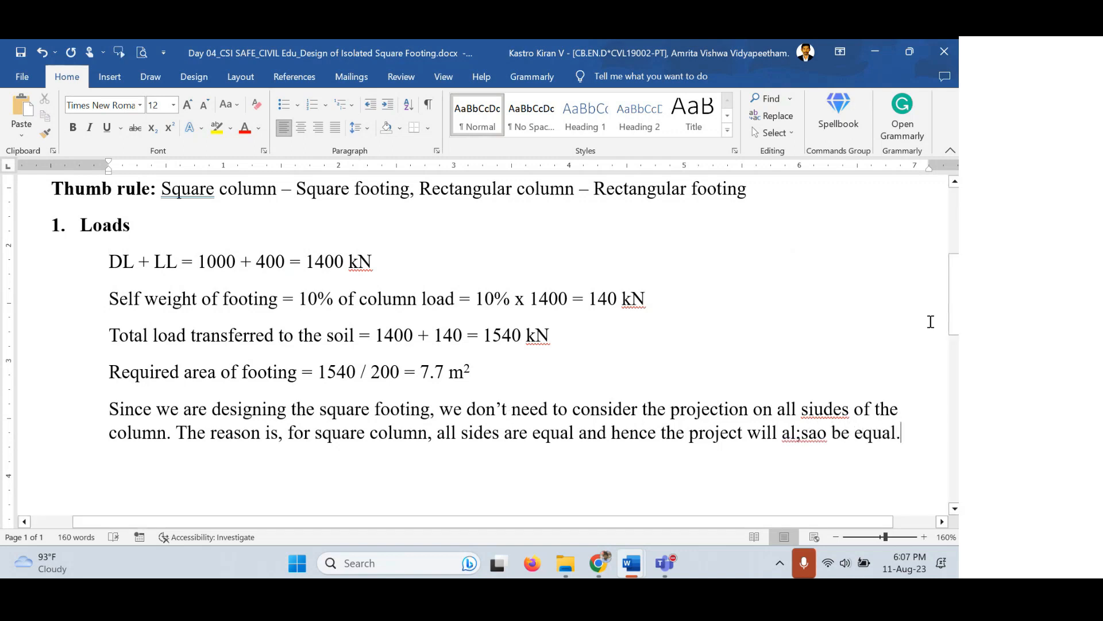
Correct the two misspelled words in the projection paragraph to "also" and "sides".
click(802, 433)
key(BackSpace)
key(Delete)
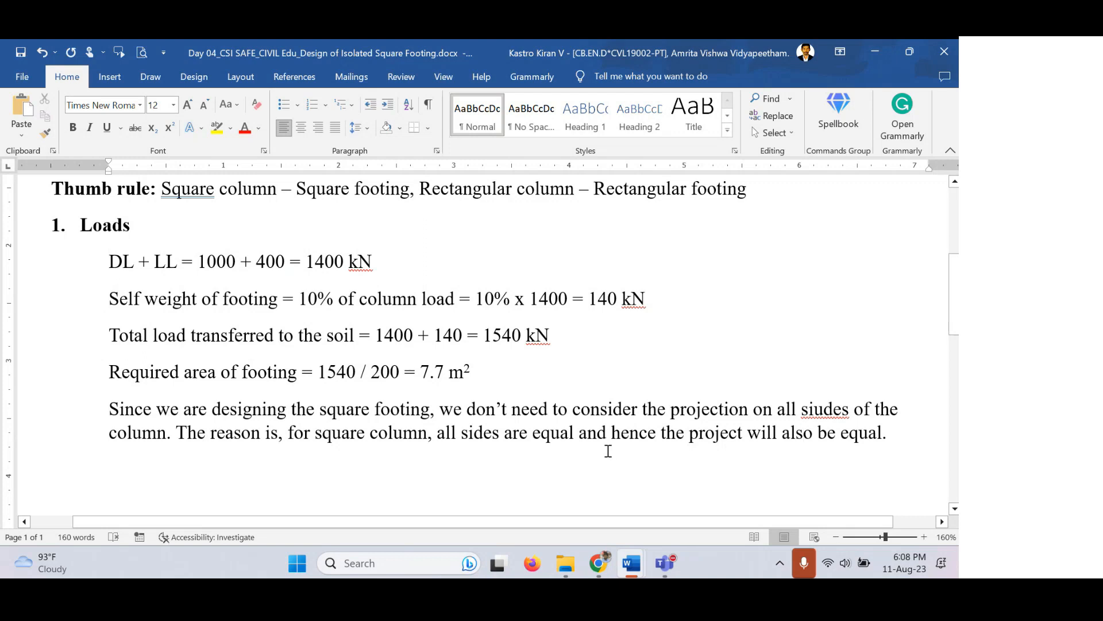
click(823, 412)
key(BackSpace)
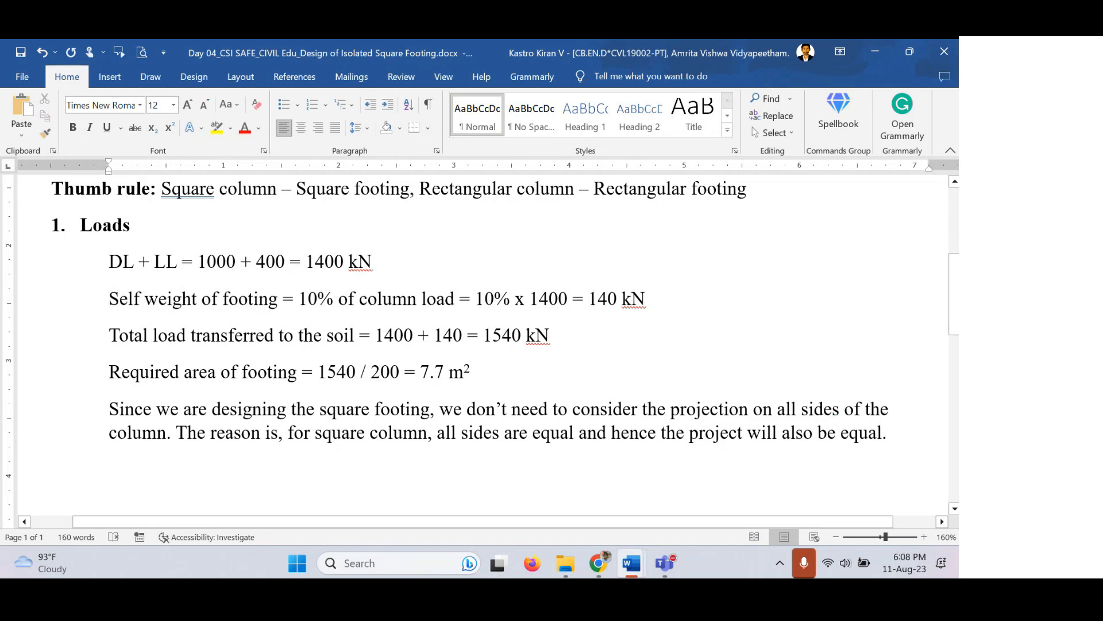
Add a new line below the projection paragraph reading "Providing square footing, Lf = Bf =".
click(909, 431)
key(Return)
drag(421, 368, 448, 368)
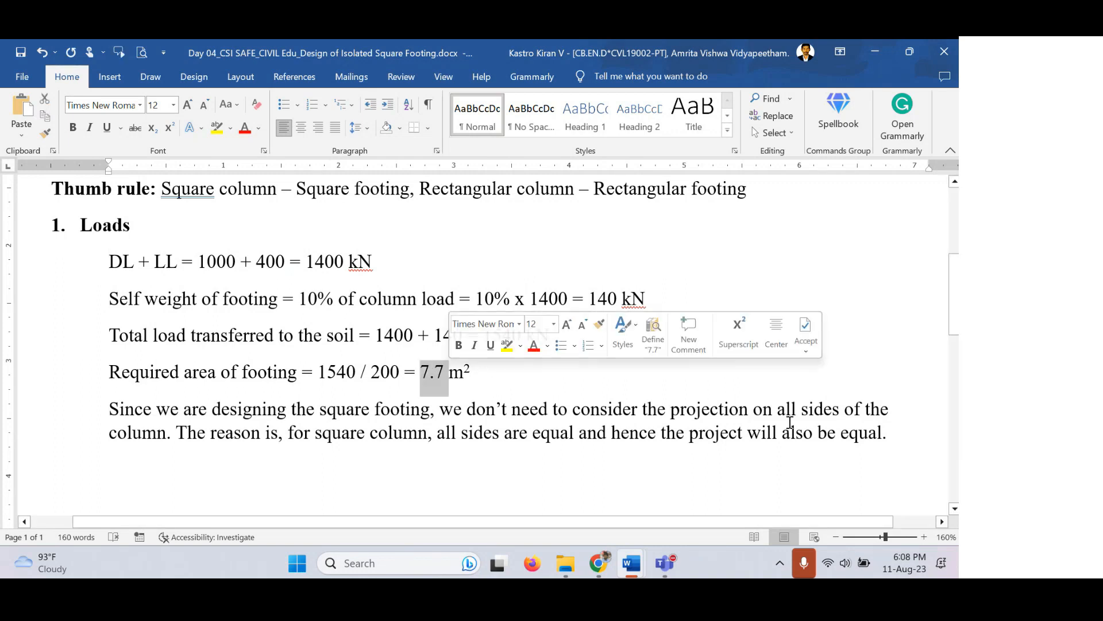
click(906, 438)
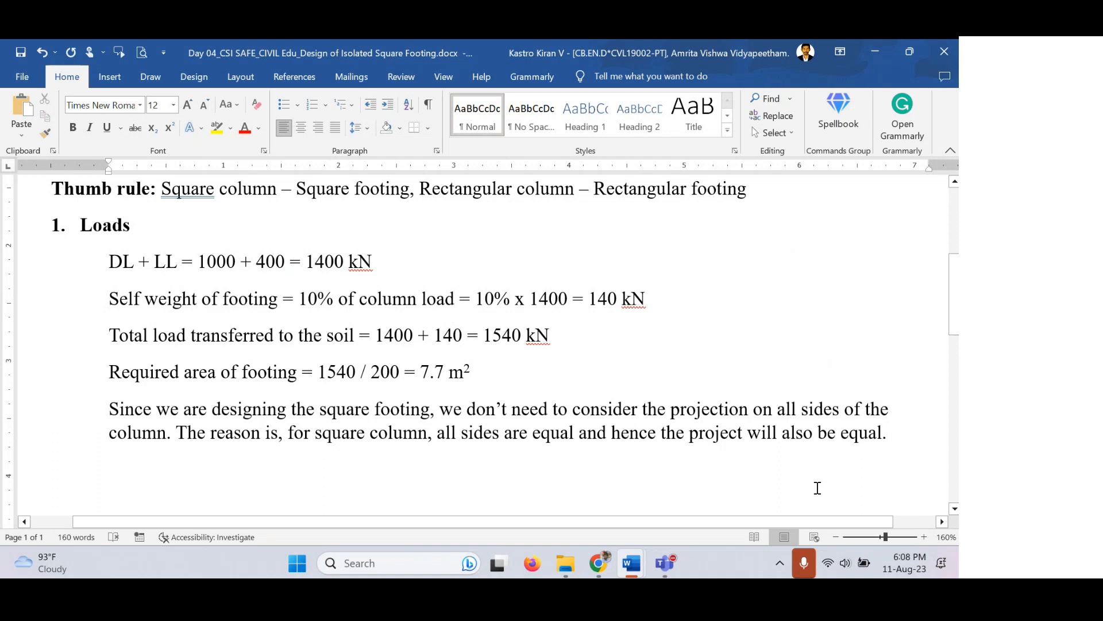
key(Return)
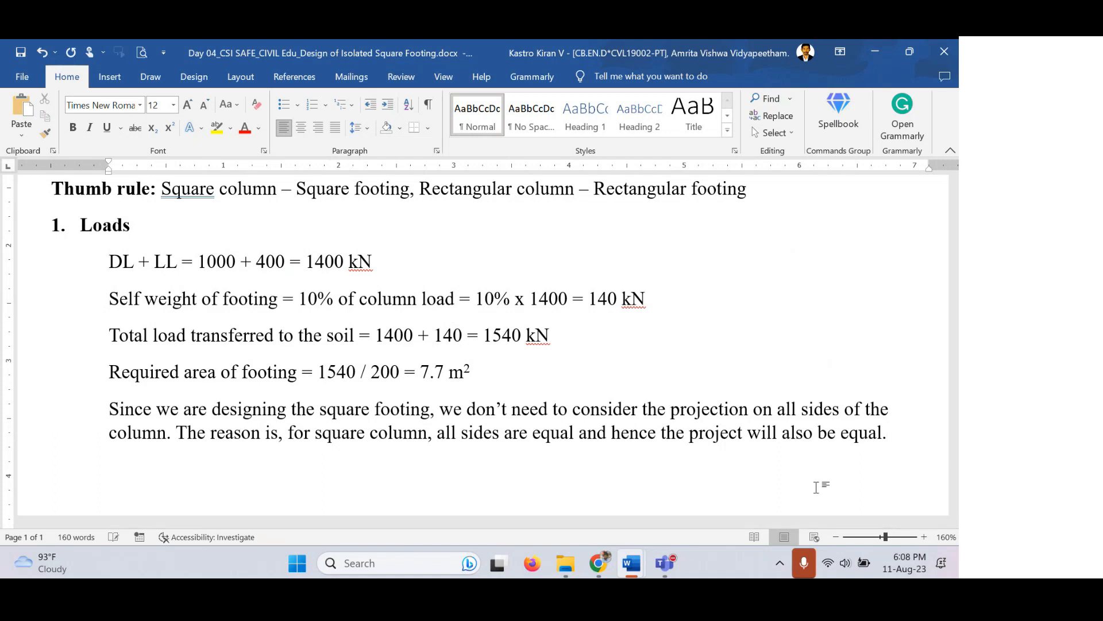
text(Providing )
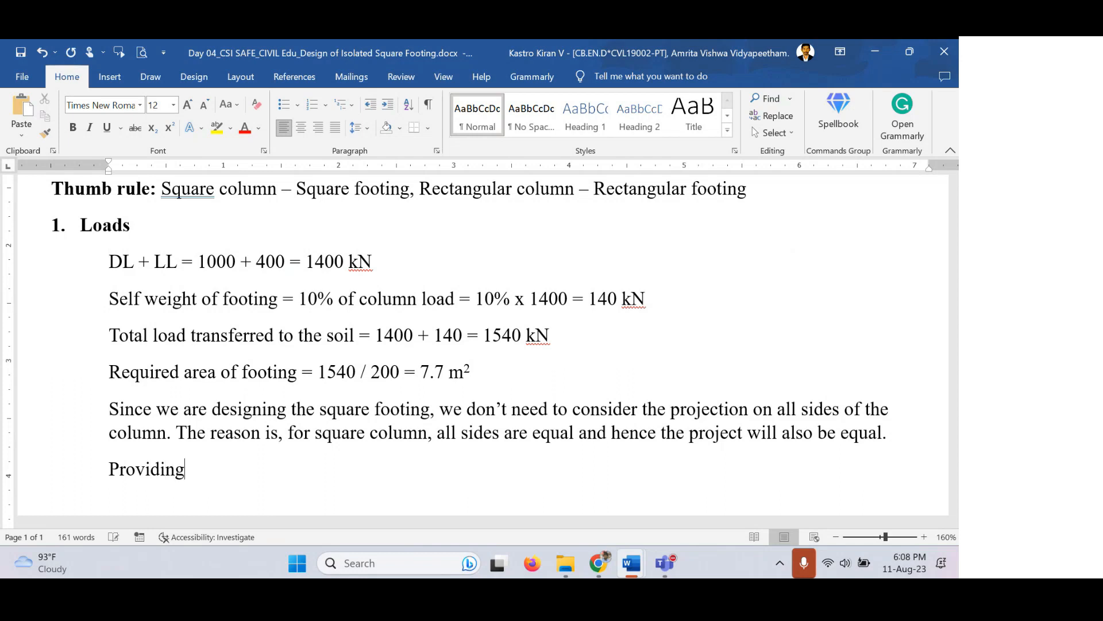
text(square g)
key(BackSpace)
text(footing, )
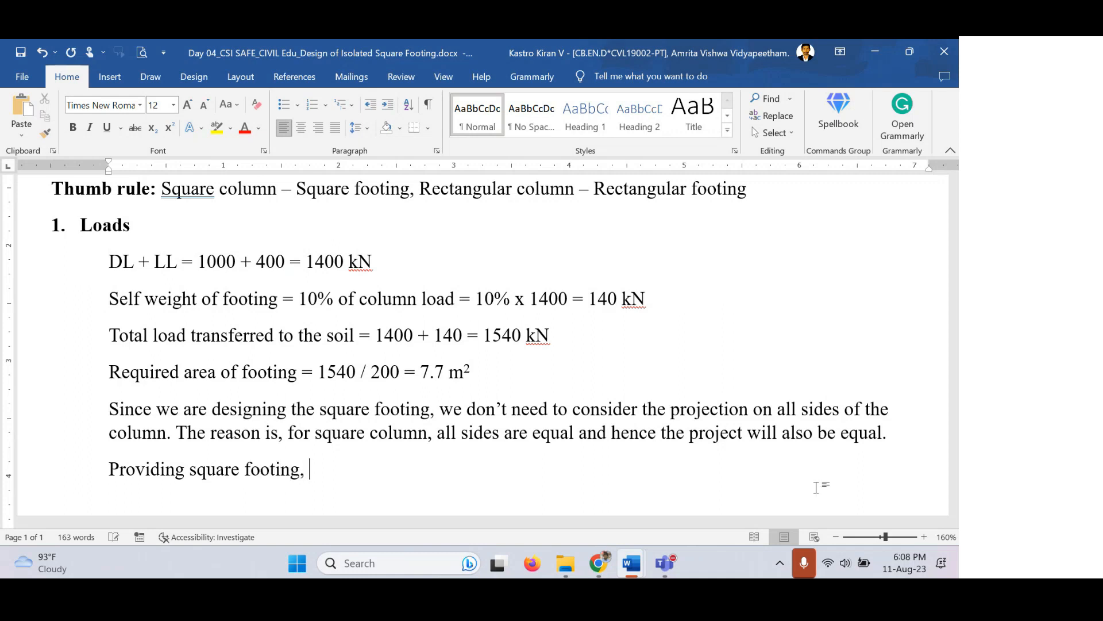
text(Lf = Bf =)
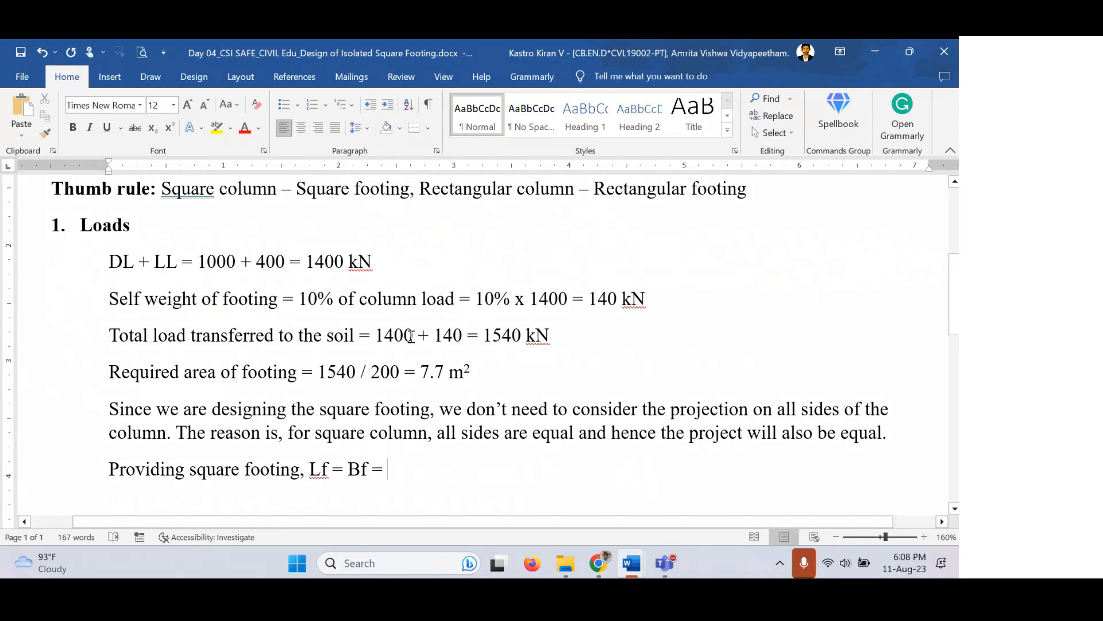
Complete the square footing line with an equation showing the square root of 7.7, followed by "= 2.77 m".
click(101, 71)
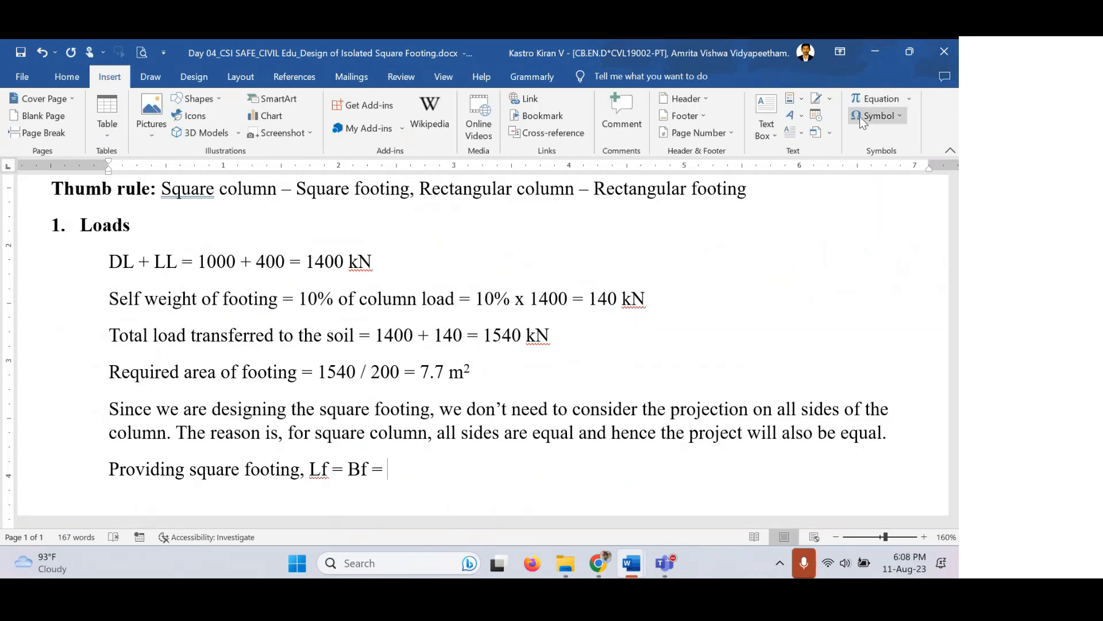
click(880, 120)
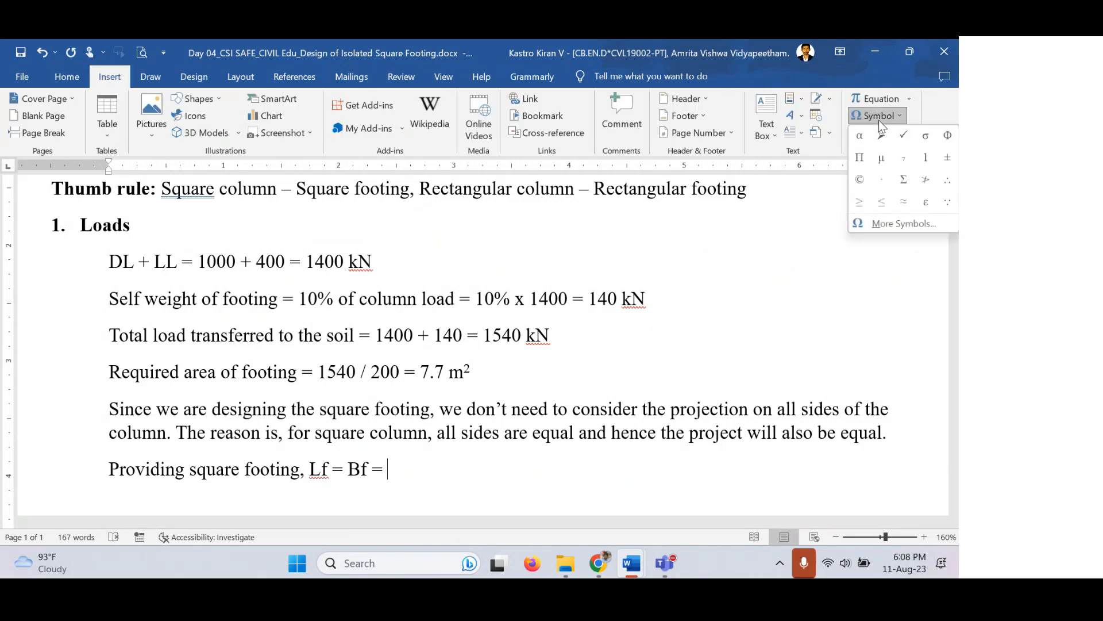
click(878, 100)
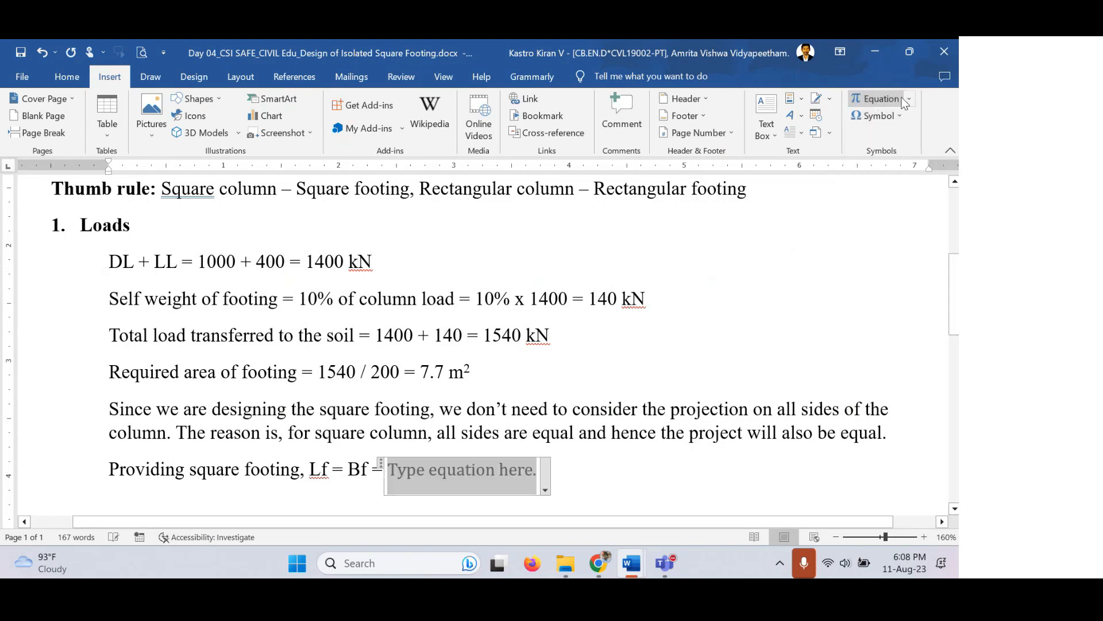
click(899, 115)
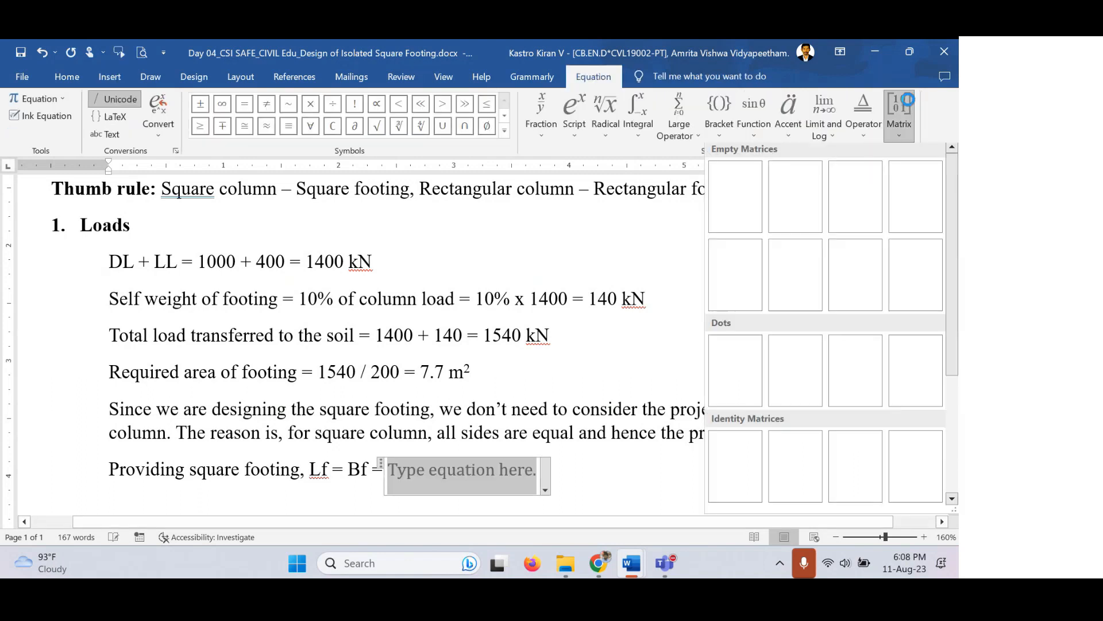
click(607, 113)
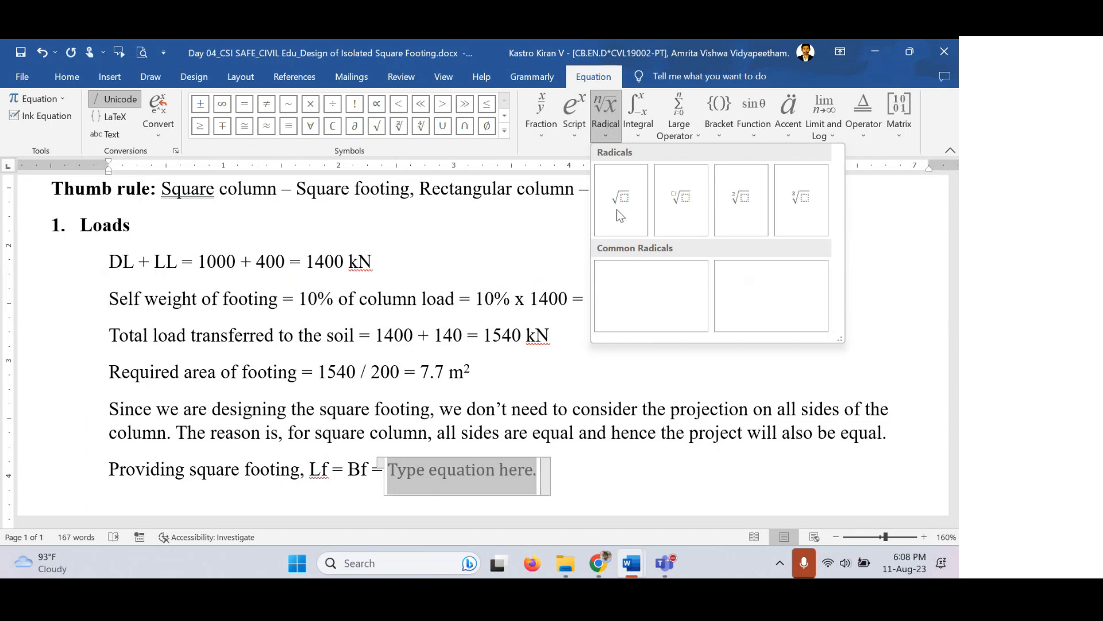
click(617, 206)
click(416, 474)
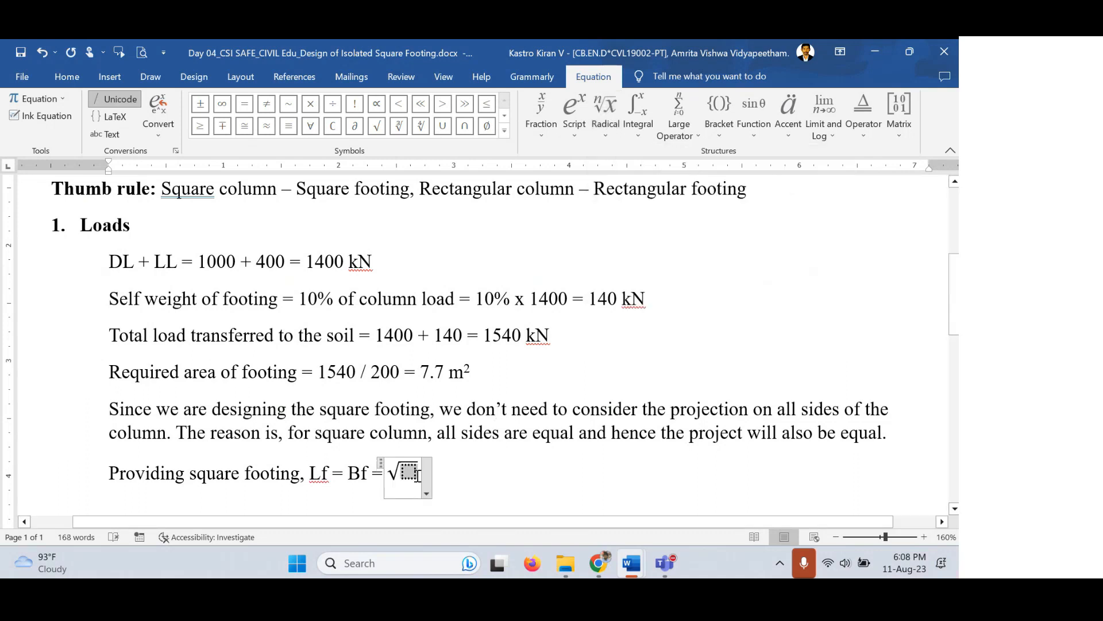
text(7.7)
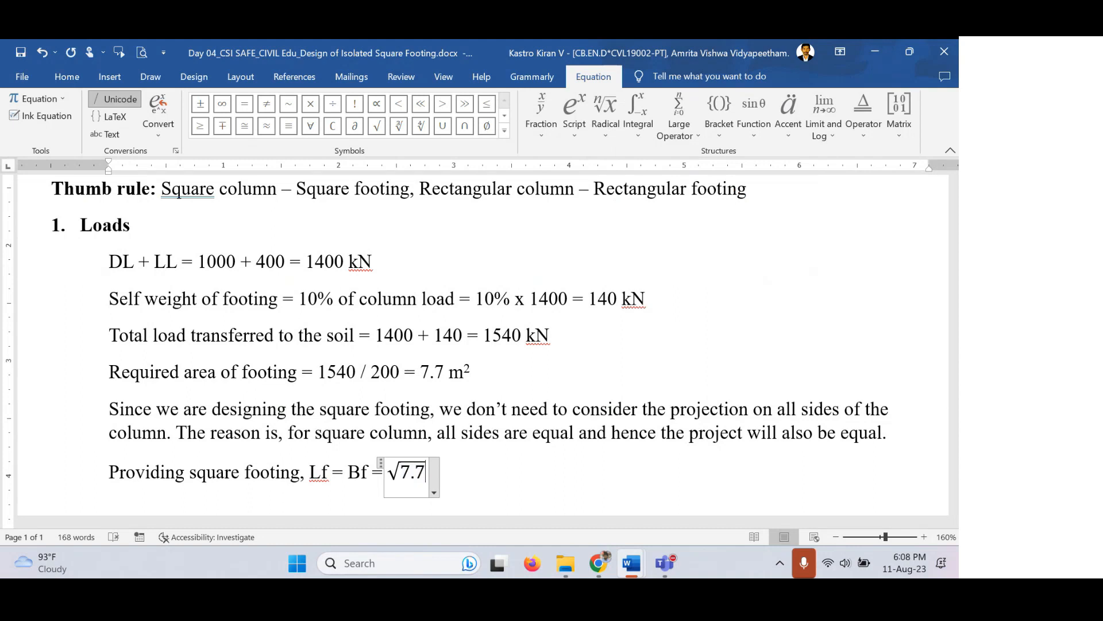
click(436, 473)
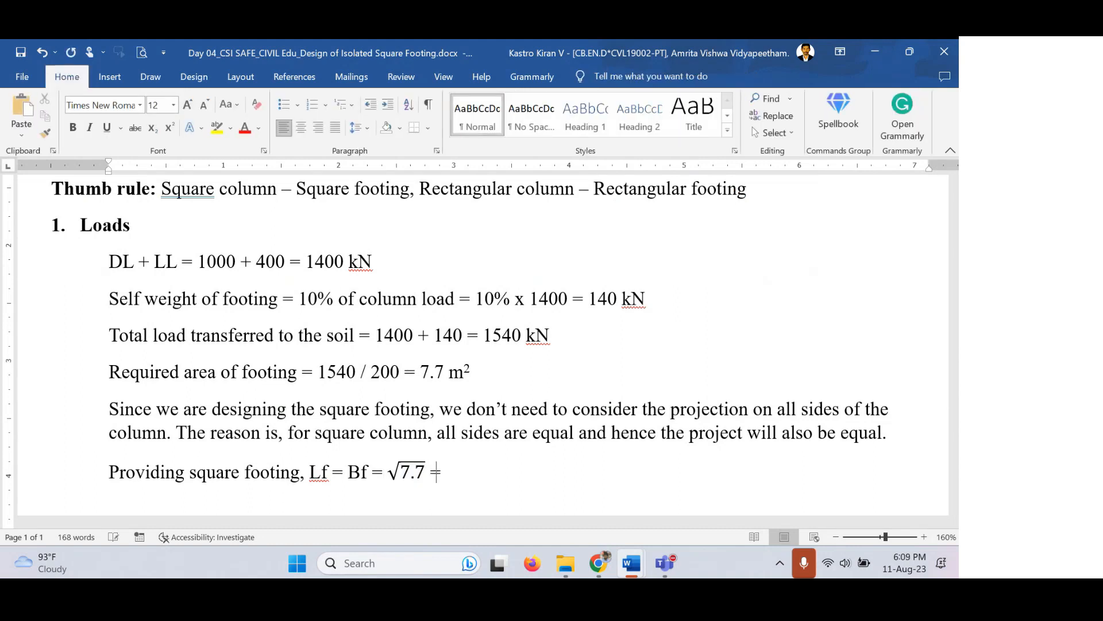
text(= 2.77 m)
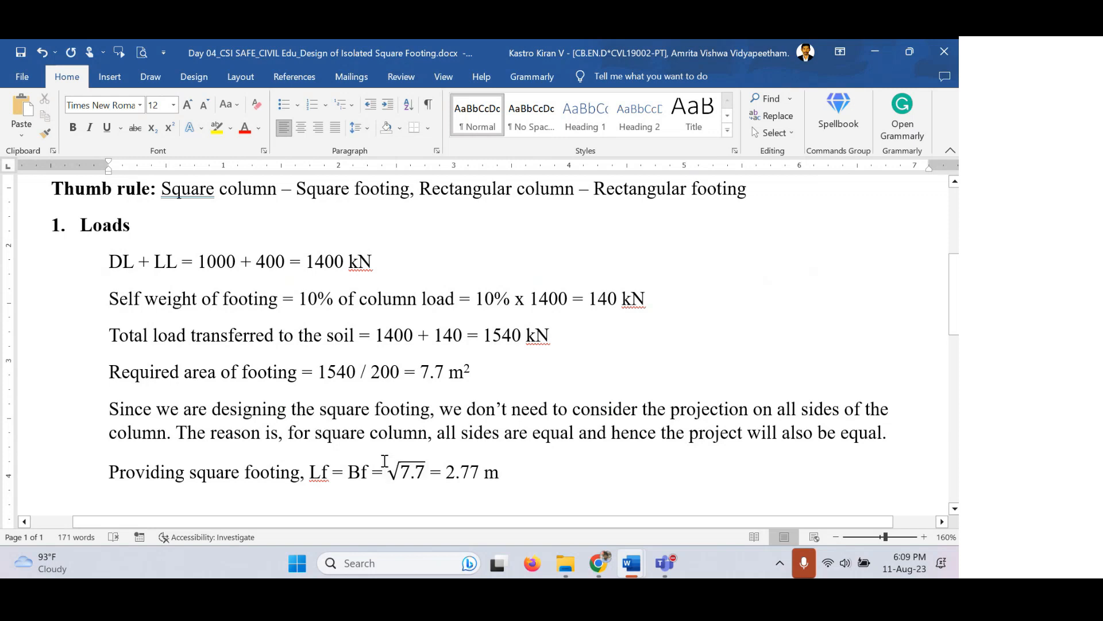
Append the rounded footing size "= 2.8 m" after 2.77 m on the square footing line.
scroll(389, 461, down, 1)
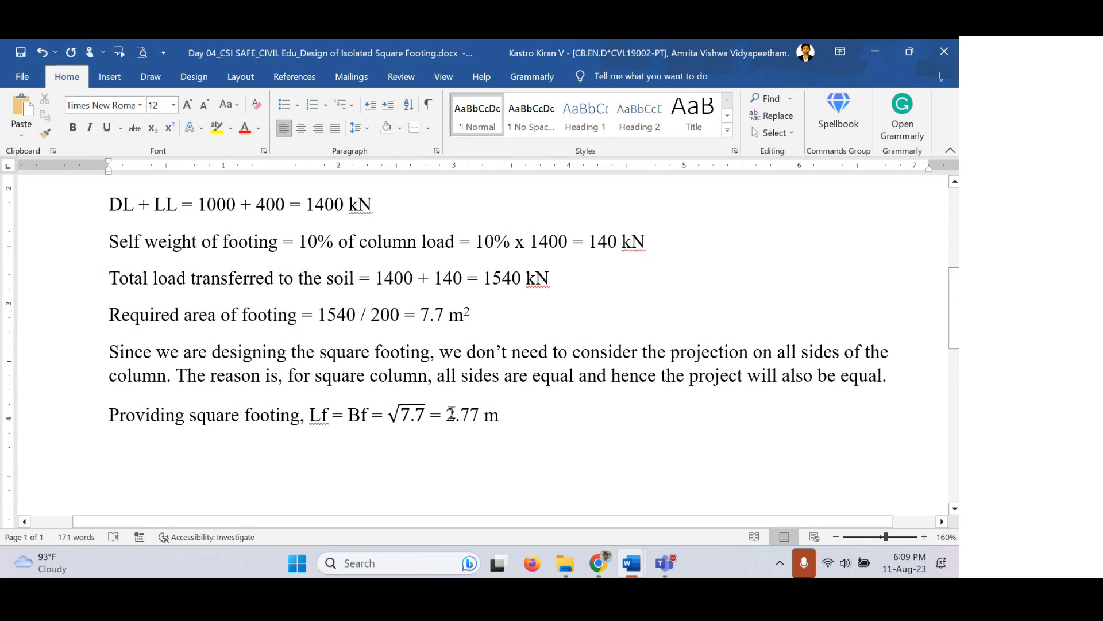
drag(448, 414, 510, 414)
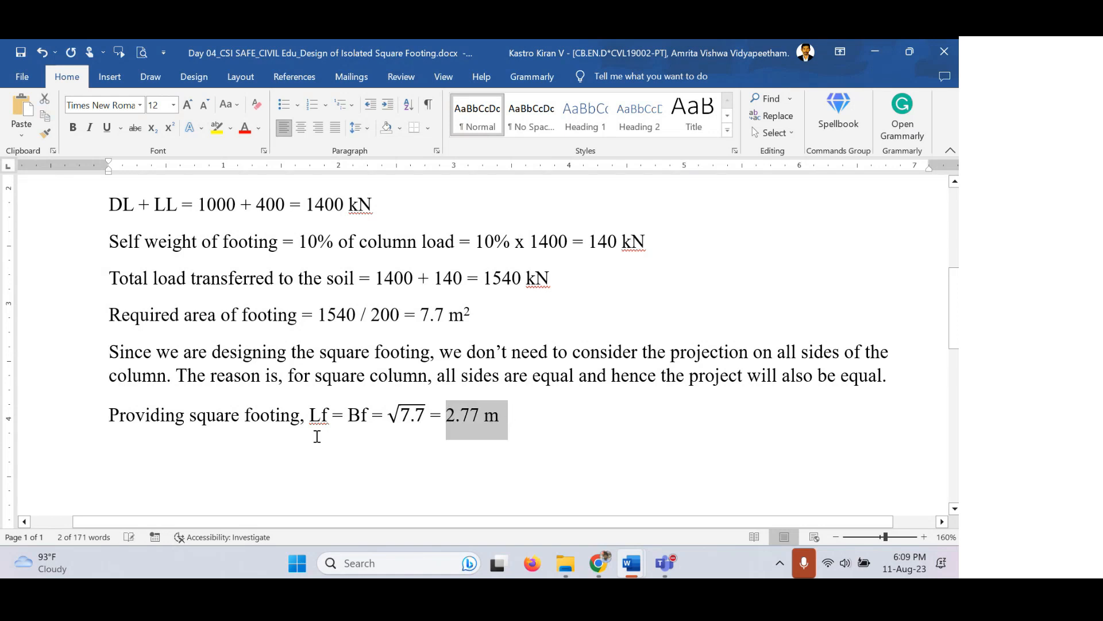
scroll(315, 435, down, 1)
click(537, 358)
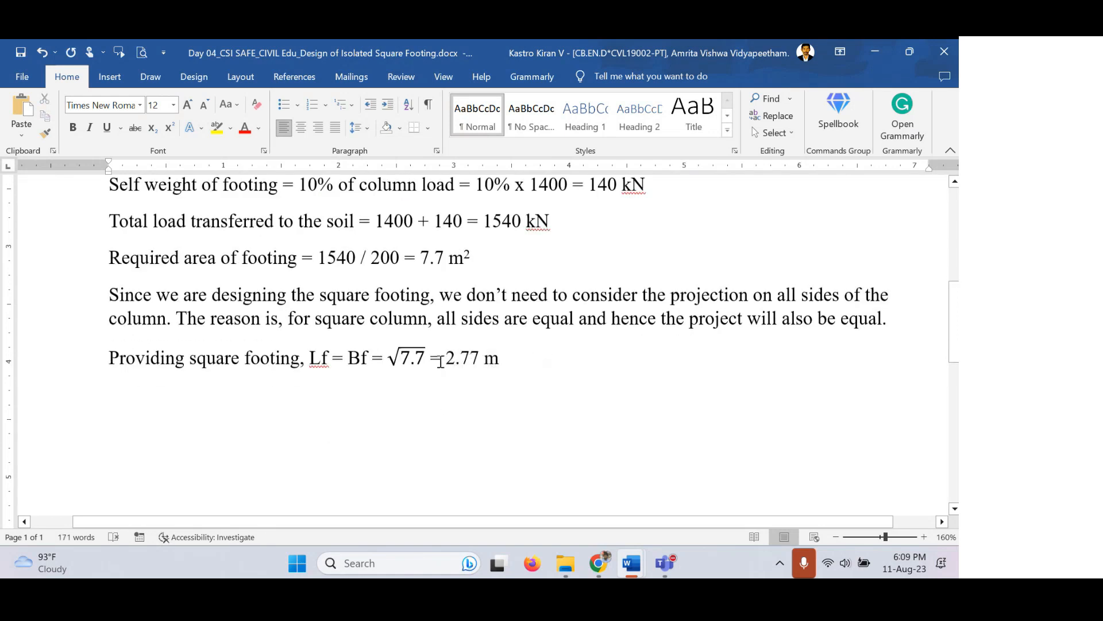
drag(447, 359, 478, 356)
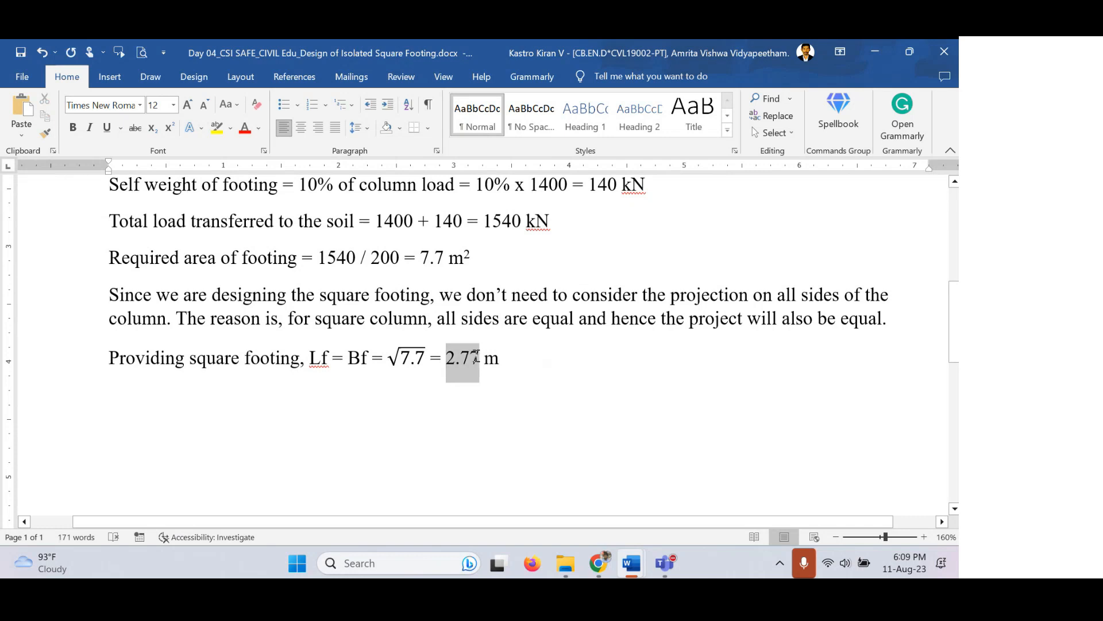
click(544, 359)
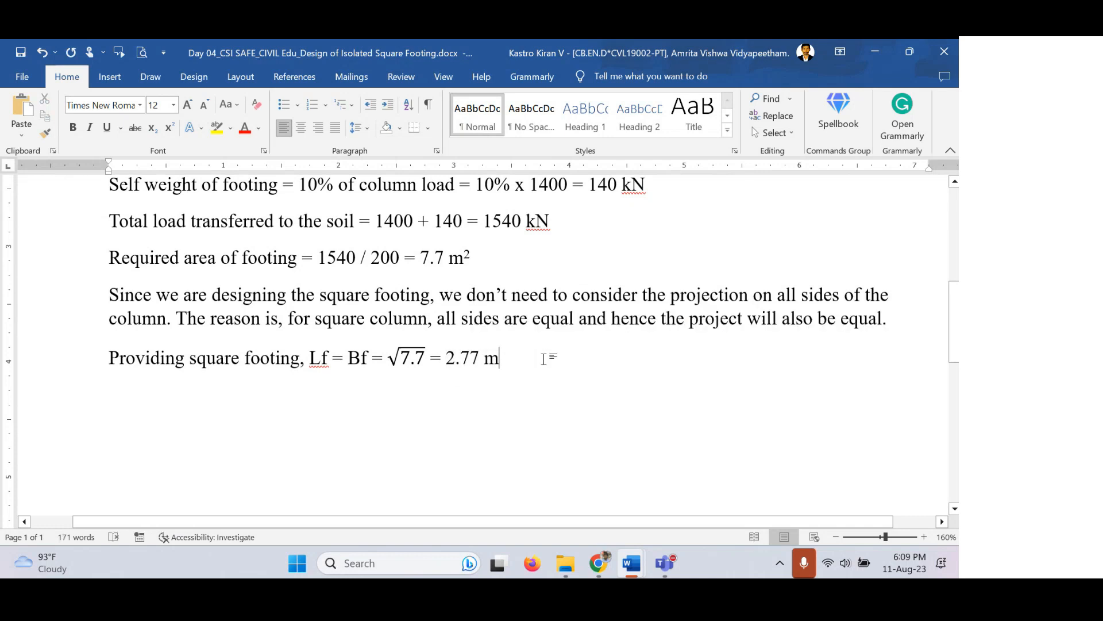
text(= )
text(2)
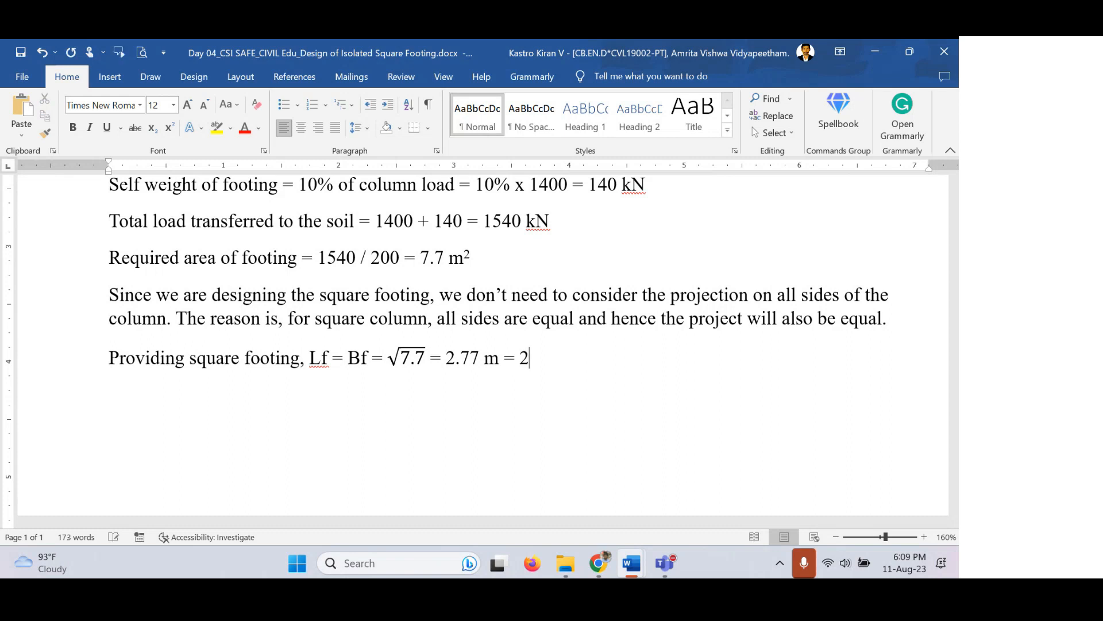
text(.78m)
key(BackSpace)
text(m)
click(544, 358)
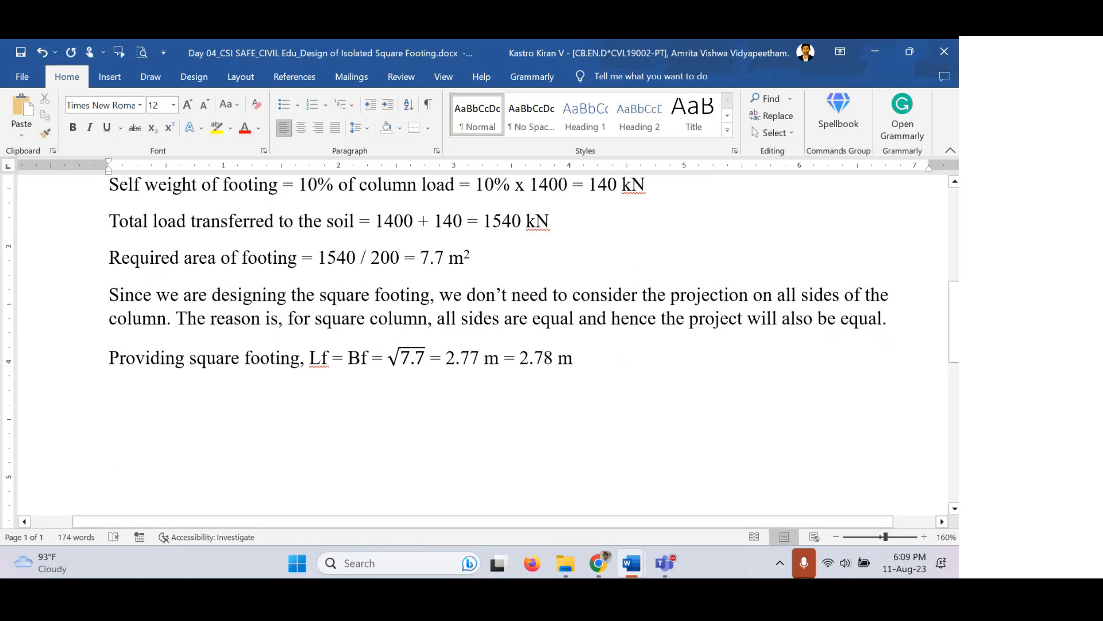
key(BackSpace)
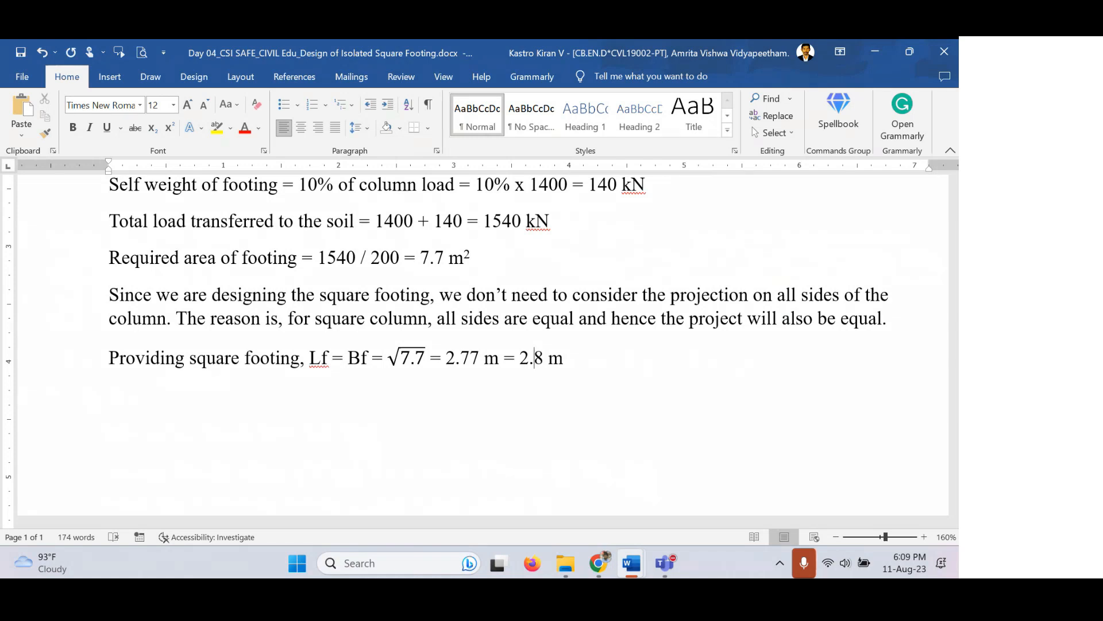
Add a new line below reading "Therefore, Lf = Bf = 2.8m".
key(Return)
text(therefore, L)
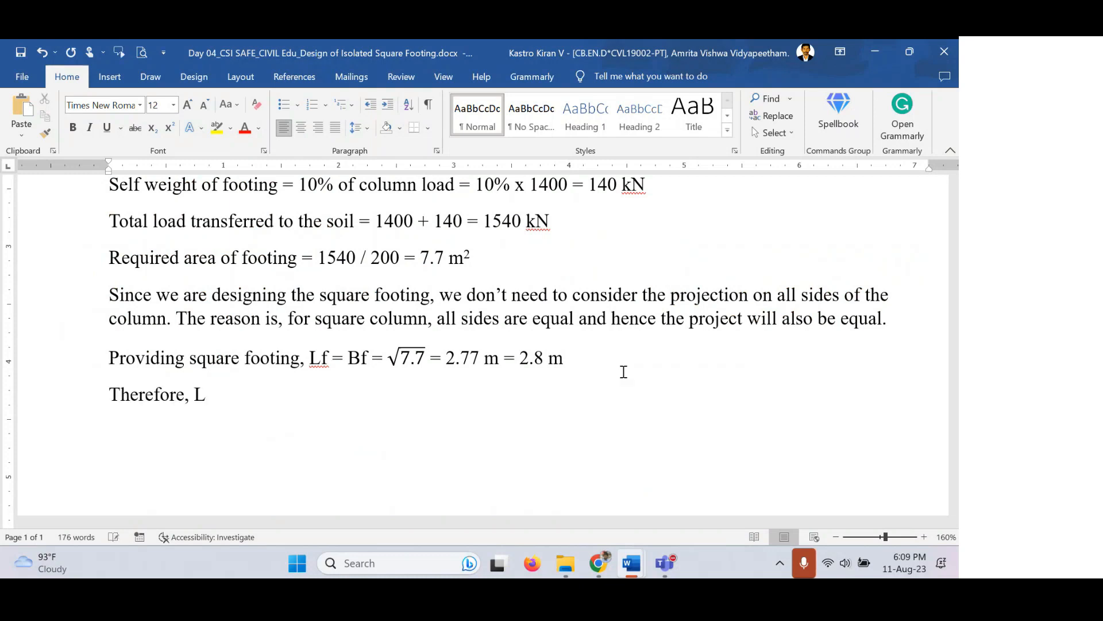
text(f = Bf = 2.8m)
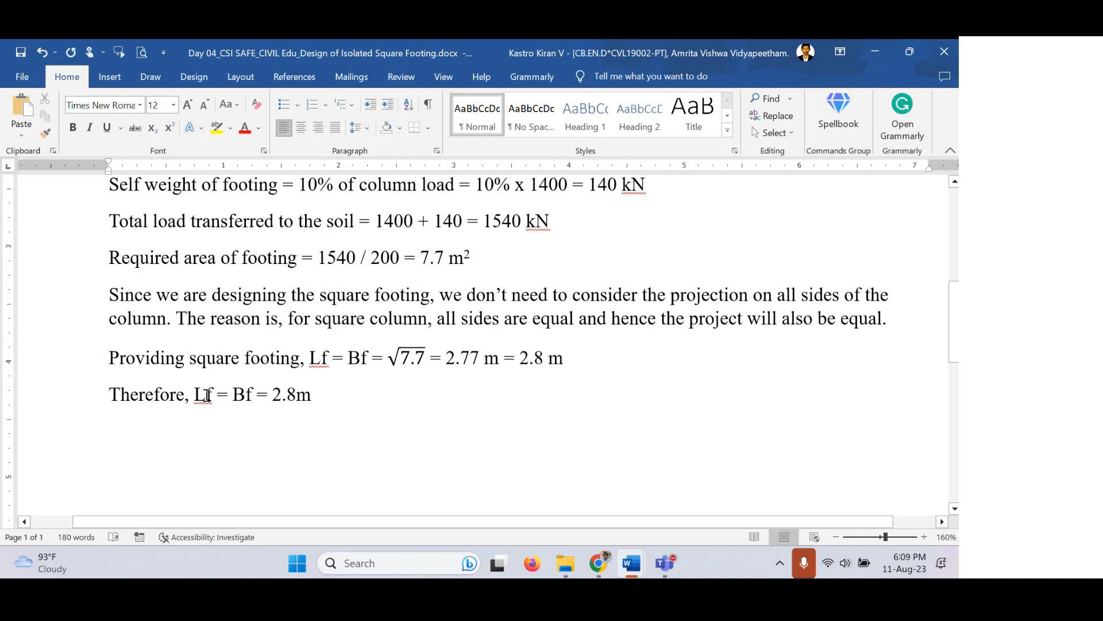
Format the letter f in both Lf and Bf as subscript on the "Therefore" line.
drag(205, 394, 213, 395)
key(ctrl+equal)
key(Right)
key(Right)
key(Right)
key(Right)
key(Right)
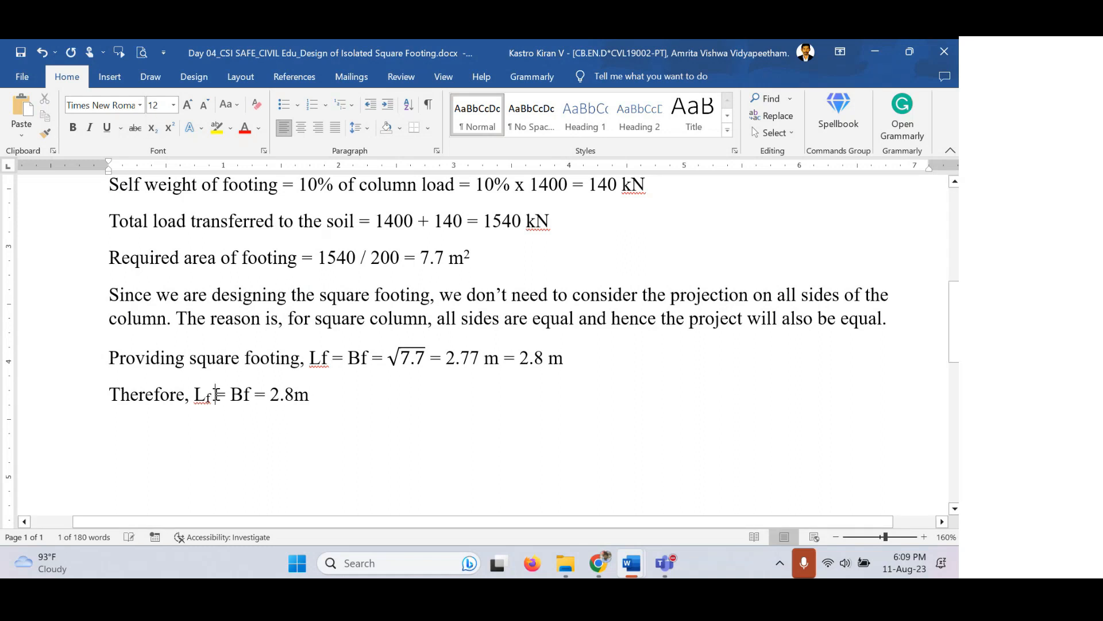
key(shift+Right)
key(ctrl+equal)
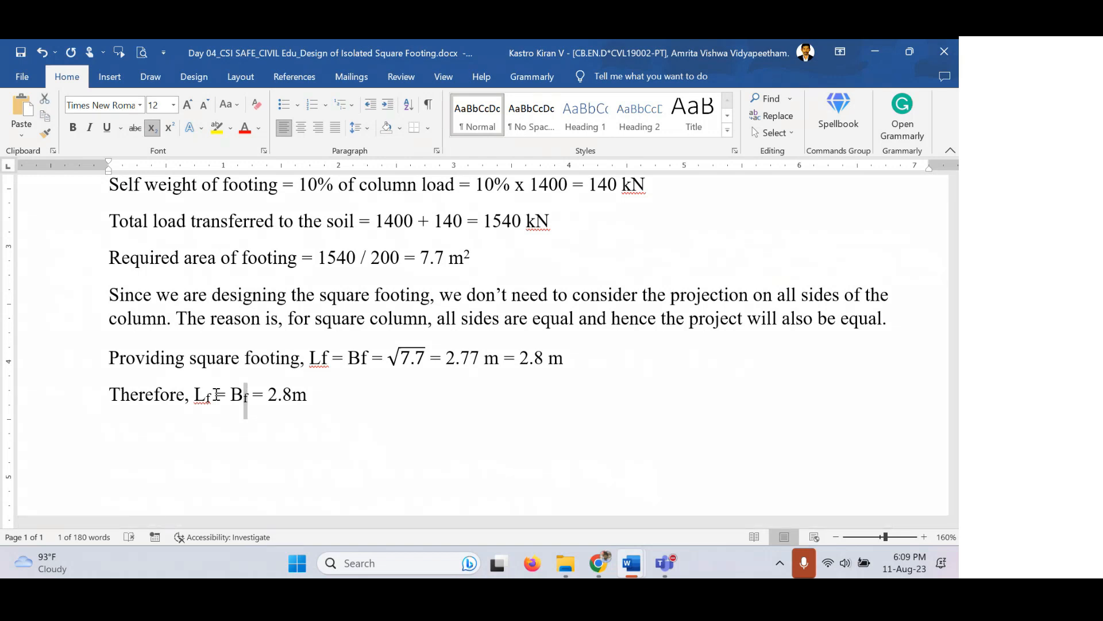
Format the letter f in both Lf and Bf as subscript on the "Providing square footing" line.
click(320, 359)
key(shift+Right)
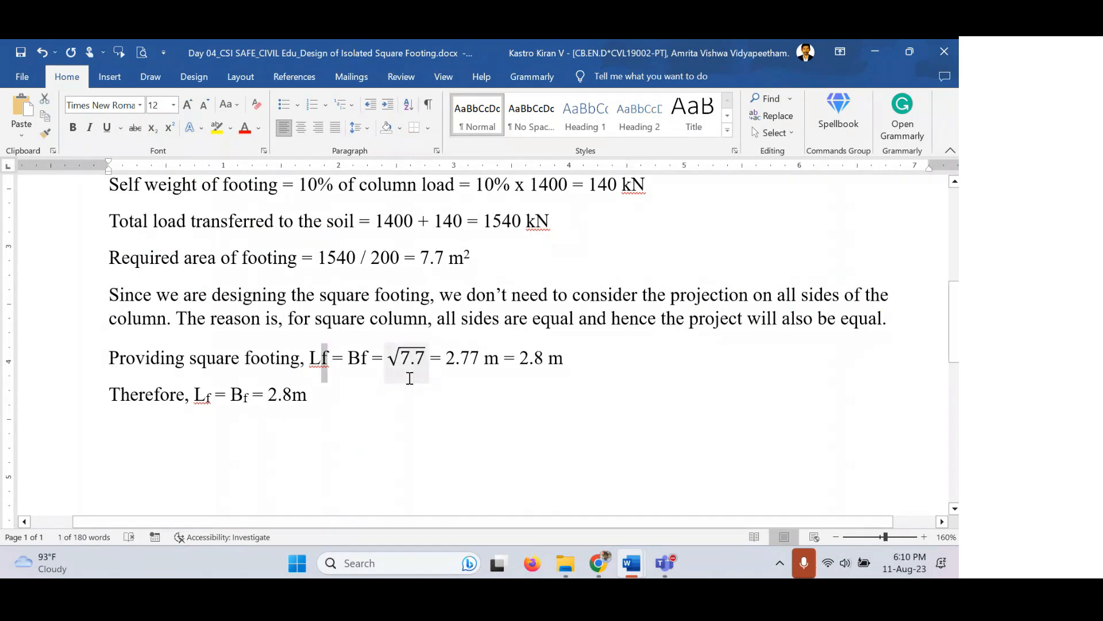
key(ctrl+equal)
key(Right)
key(Right)
key(Right)
key(Right)
key(Right)
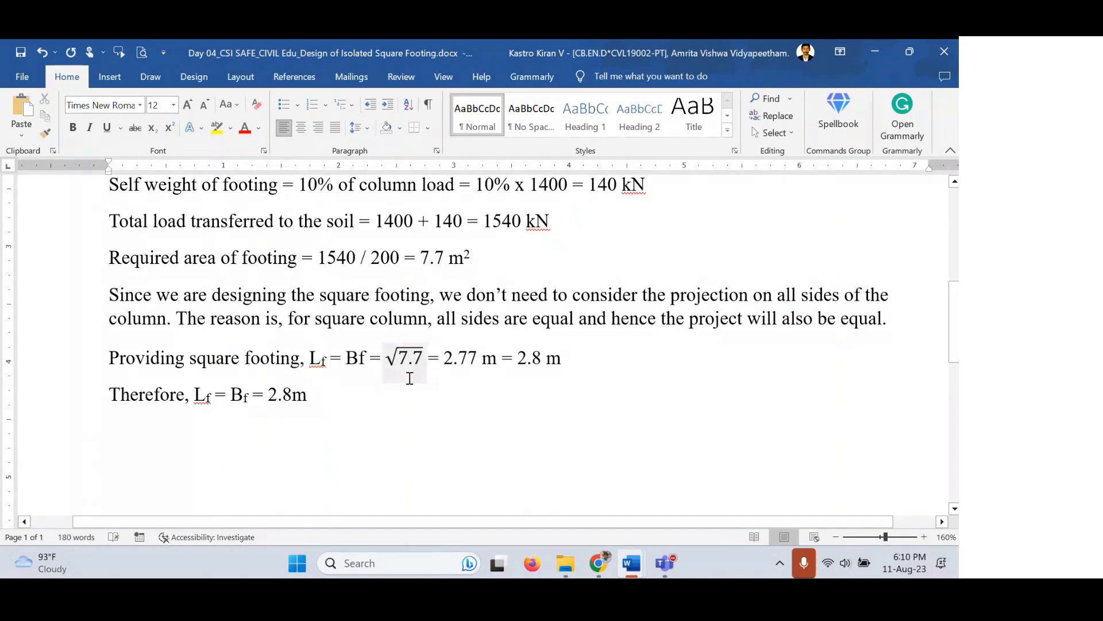
key(shift+Right)
key(ctrl+equal)
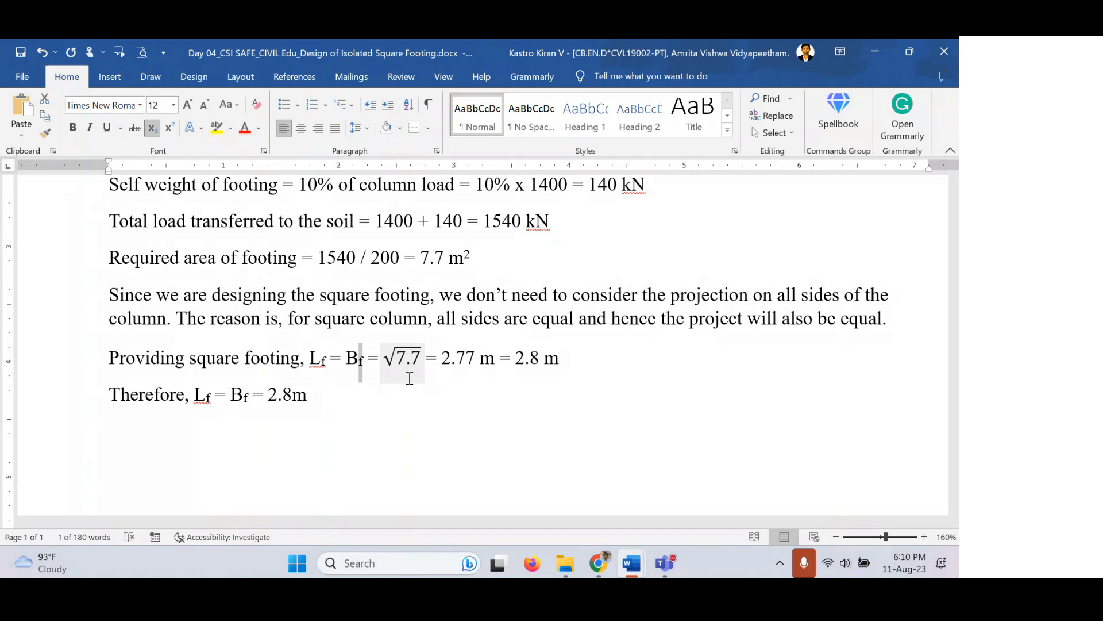
Add a new line below the "Therefore" line reading "Provided area of footing = 2.8 x 2.8 = 7.84 m2".
click(320, 401)
key(Return)
text(prvo)
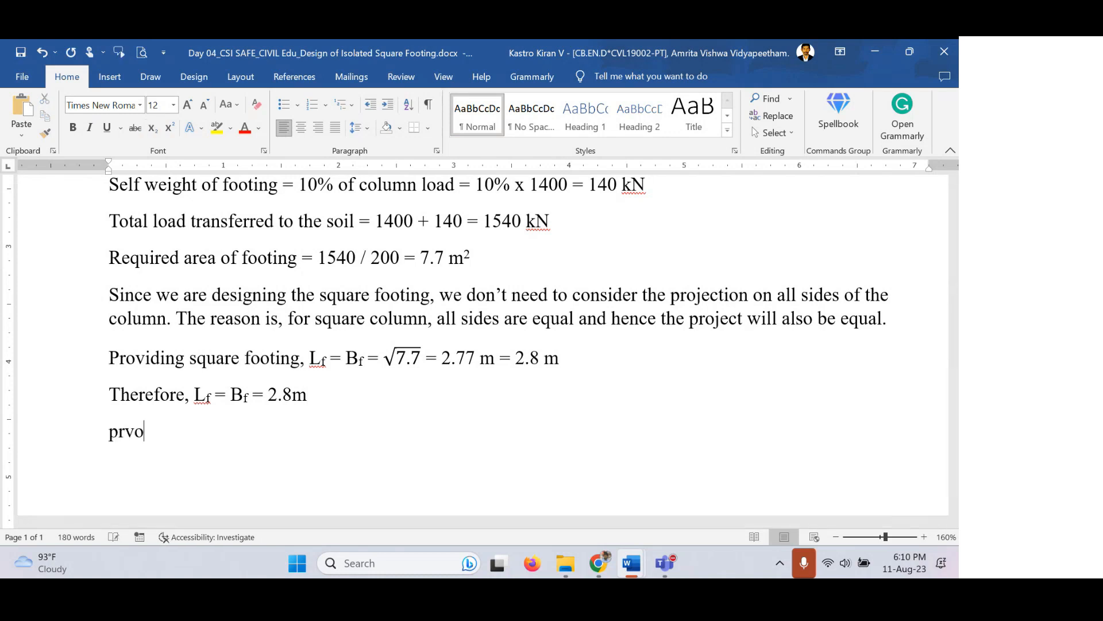
key(BackSpace)
key(BackSpace)
text(ovided area of)
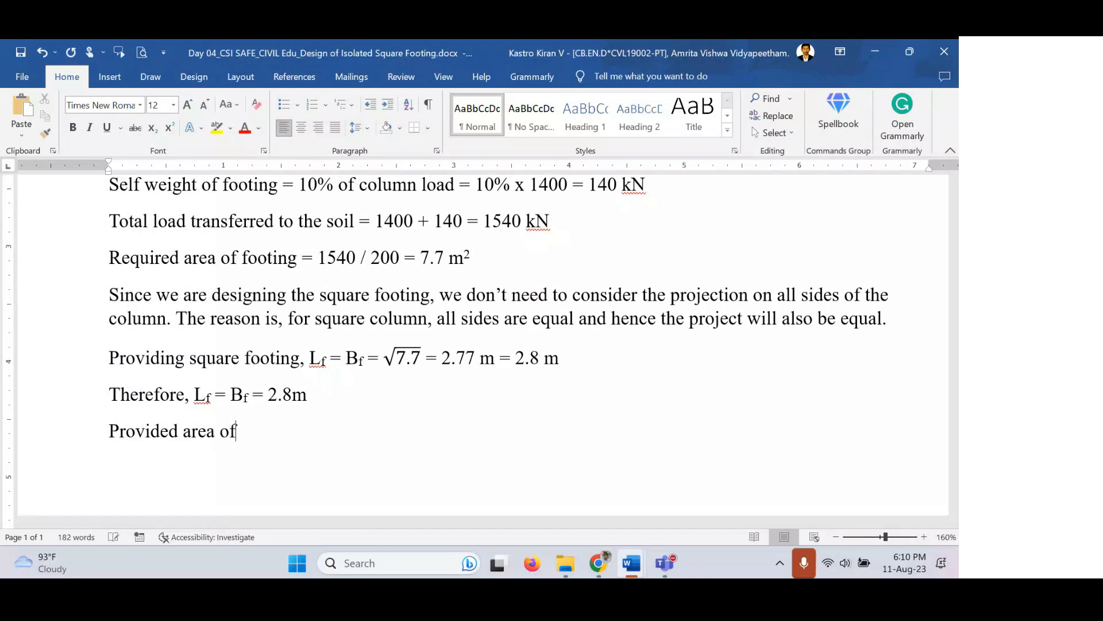
text( footing = 2.)
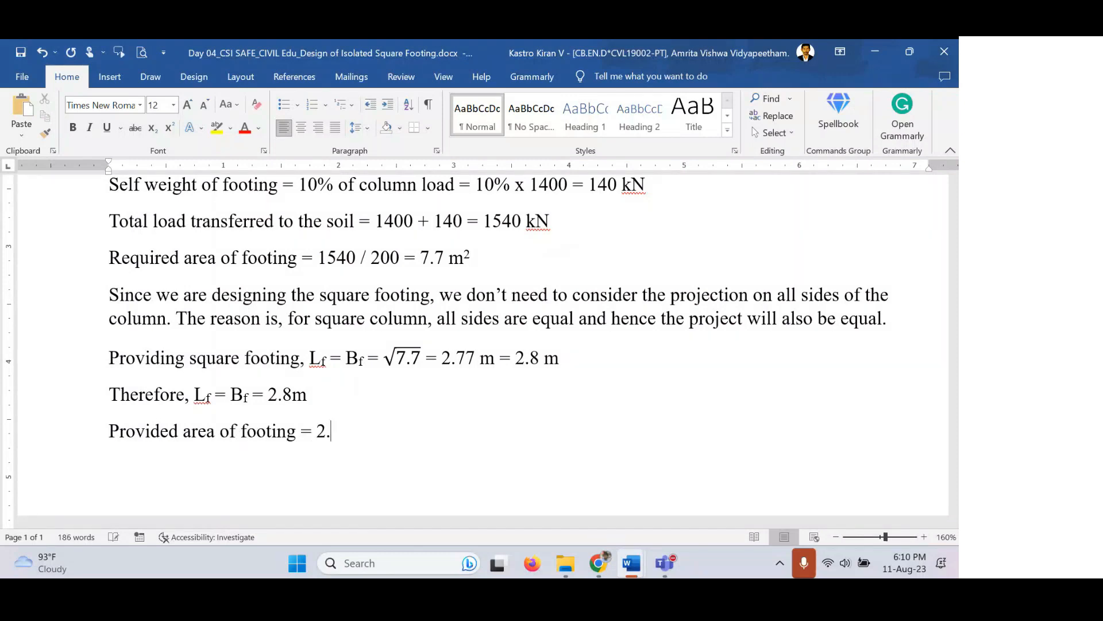
text(8 x 2.8)
drag(326, 430, 385, 431)
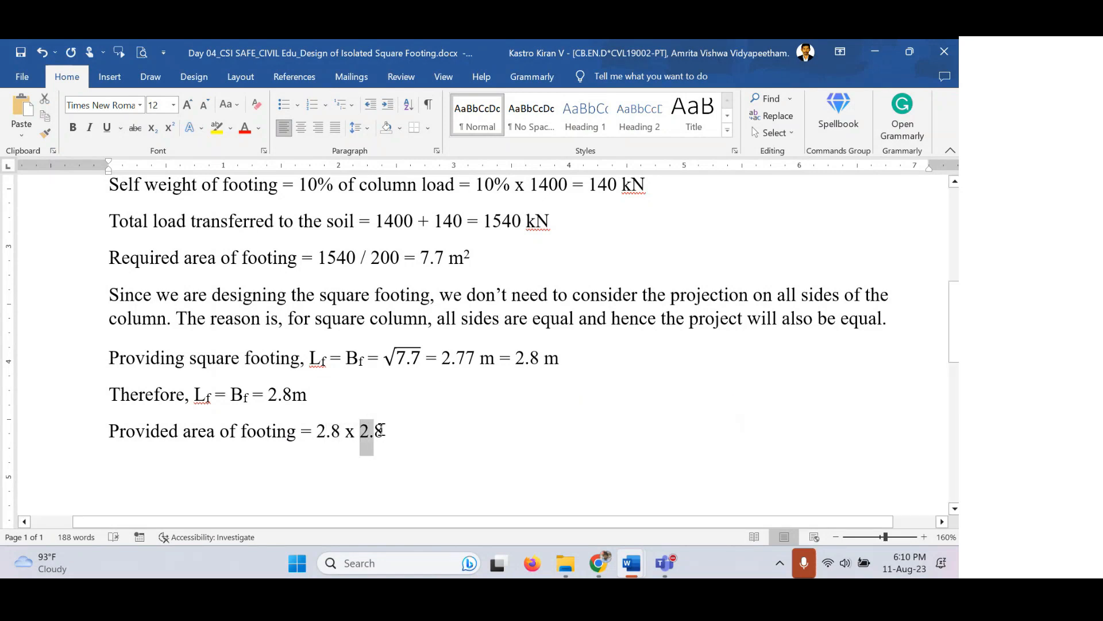
click(448, 434)
text(= 7)
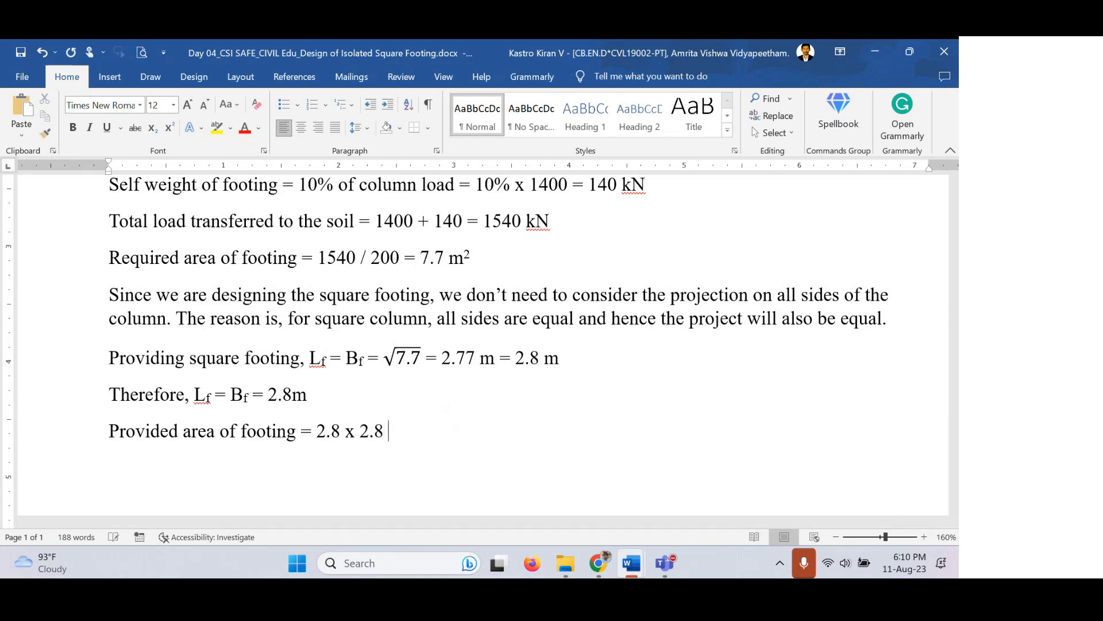
text(.84 m)
text(2)
Format the 2 in the m2 unit of the provided area as superscript.
key(shift+Left)
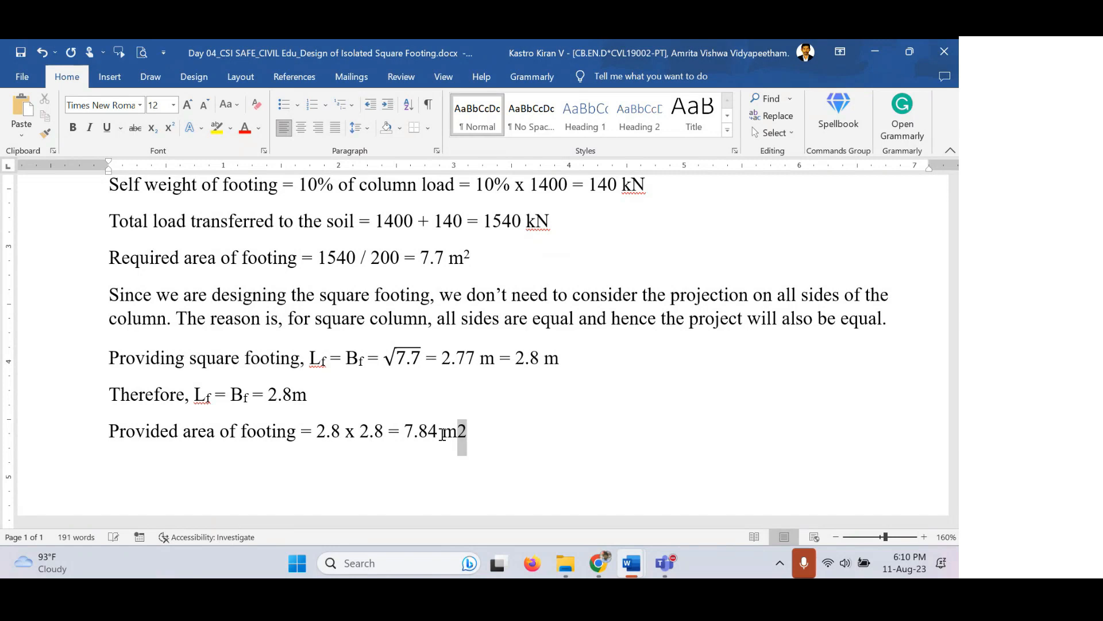
key(ctrl+equal)
key(ctrl+z)
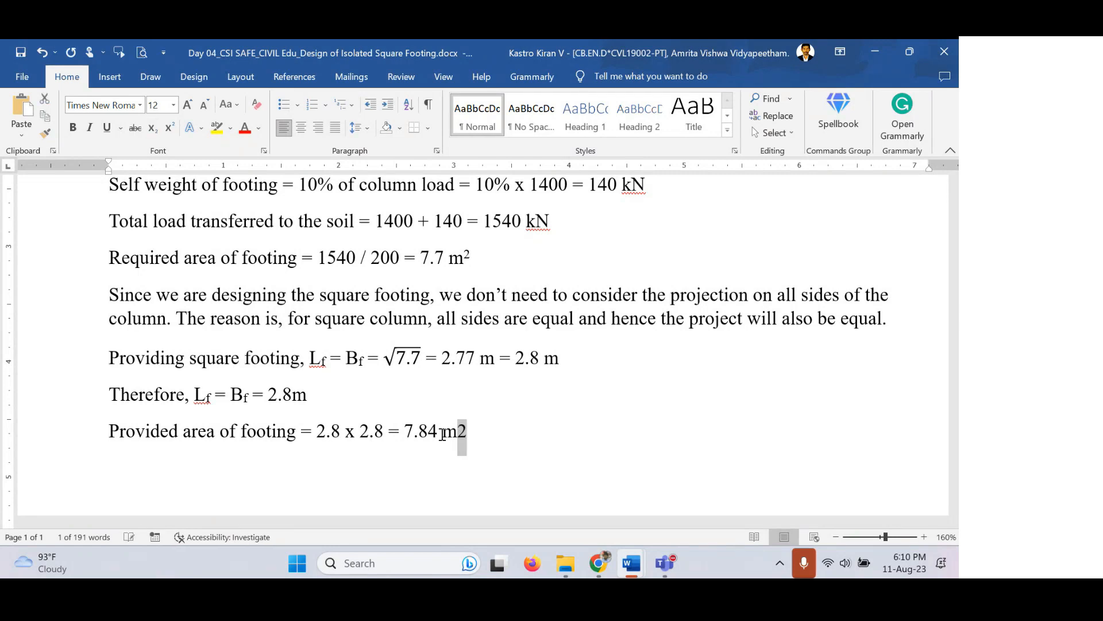
key(ctrl+equal)
key(ctrl+shift+equal)
click(506, 435)
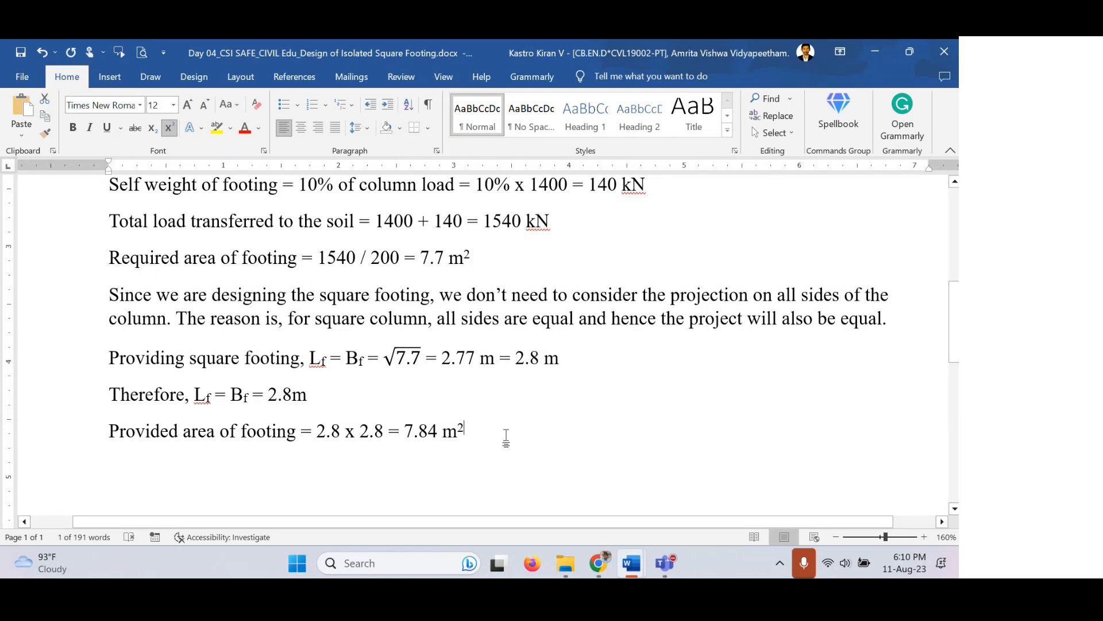
Start a new line below the provided area of footing reading "Upward soil pressure, w =".
key(Return)
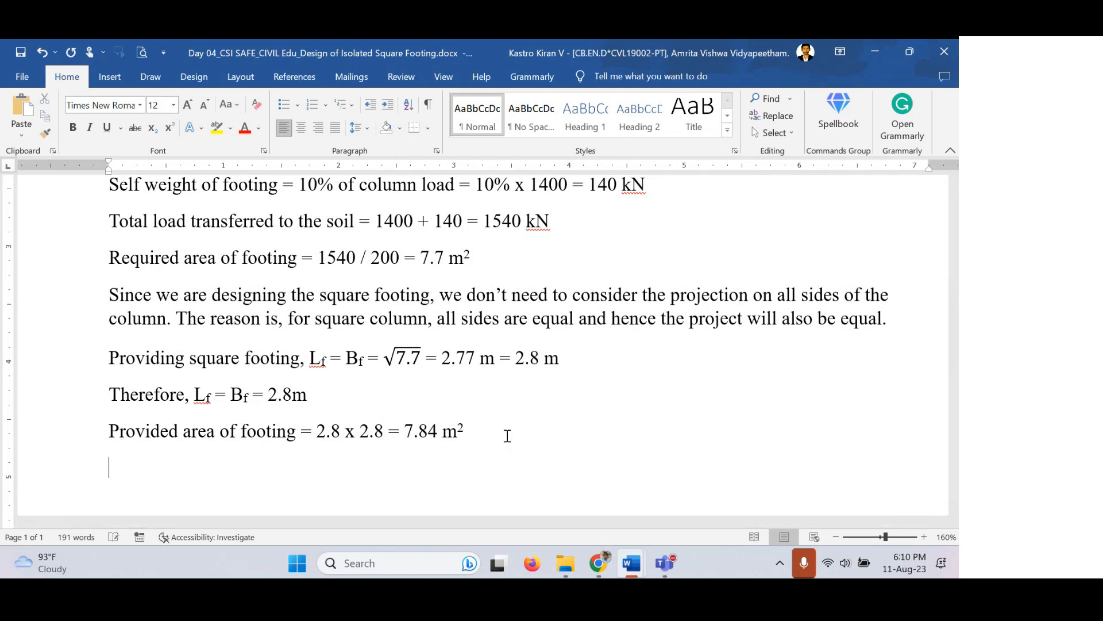
scroll(467, 428, down, 3)
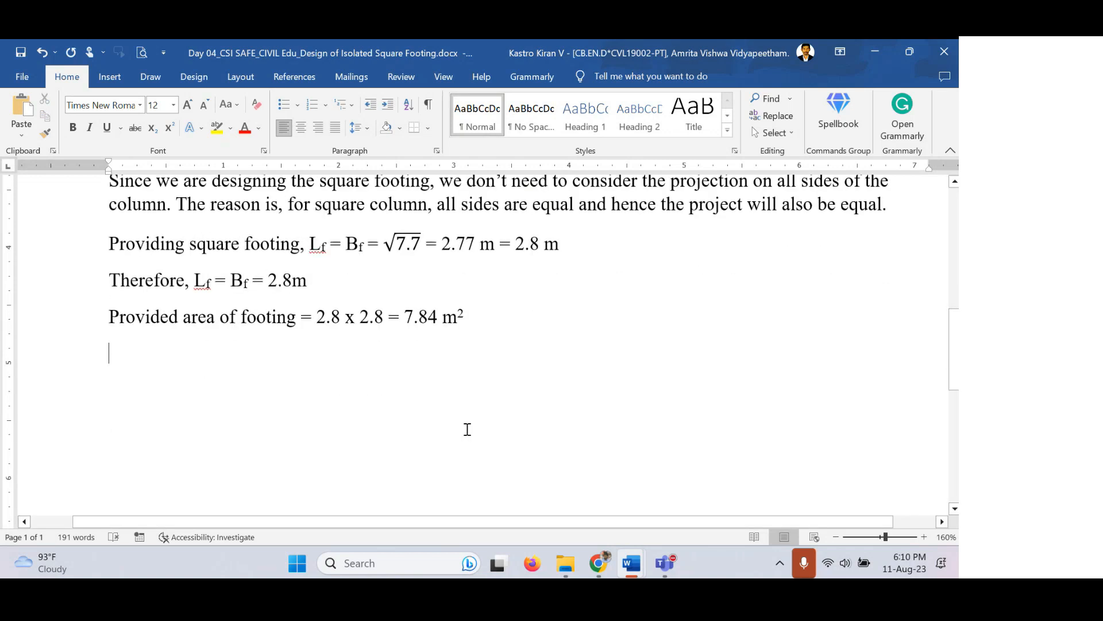
text(upward soil )
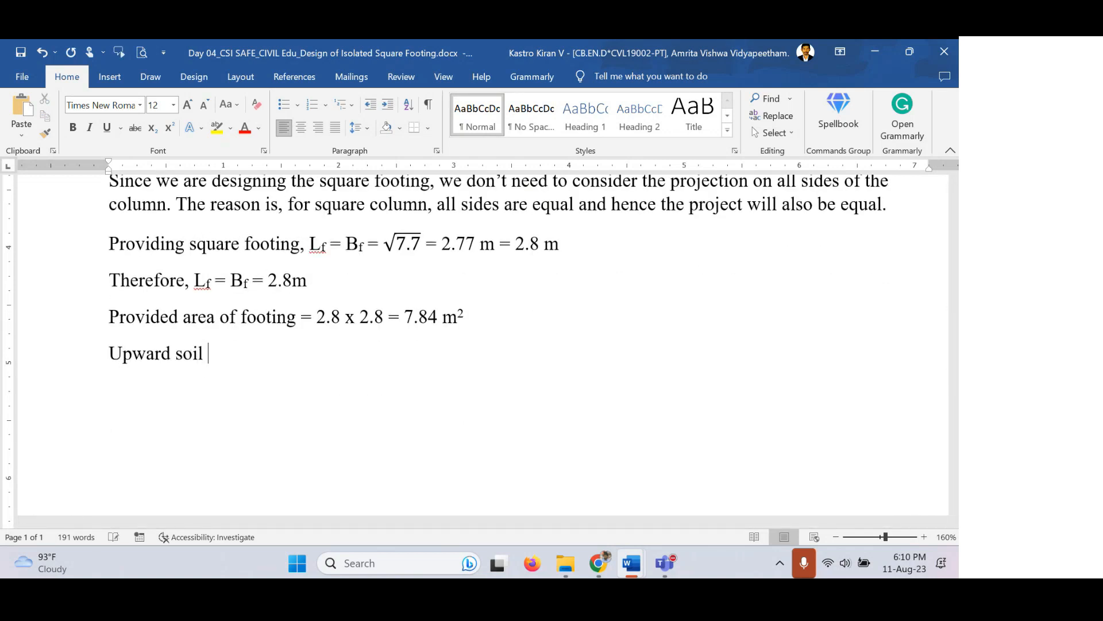
text(pressure, w)
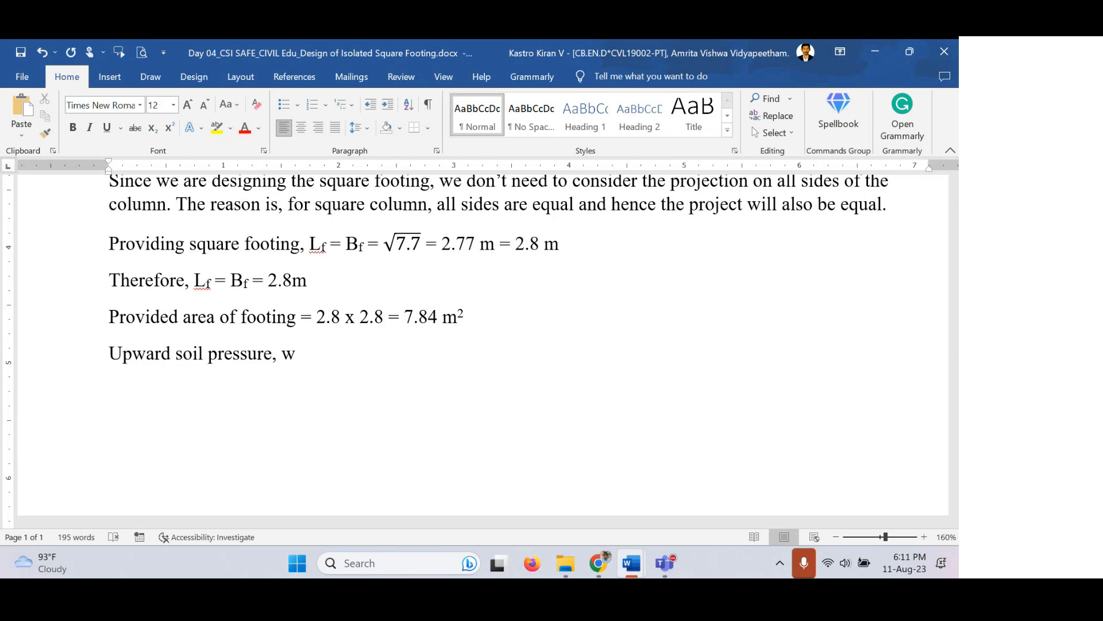
text(=)
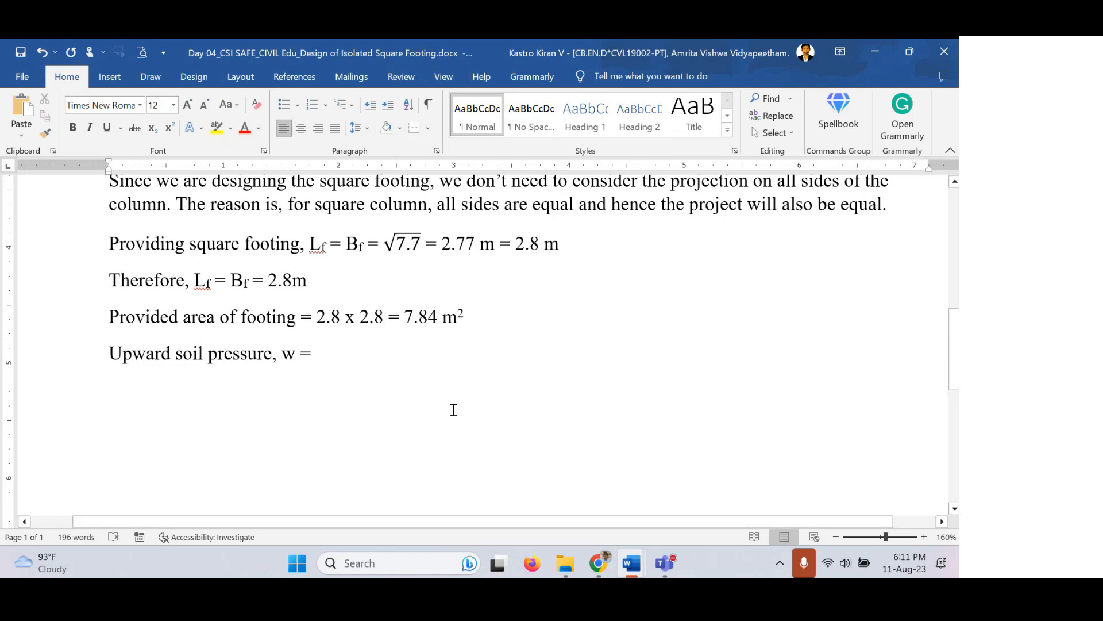
Complete the upward soil pressure line with "total load / provided area of footing = 1540 / 7.84 = 196.43 kN/m2".
scroll(454, 409, up, 3)
drag(519, 335, 556, 333)
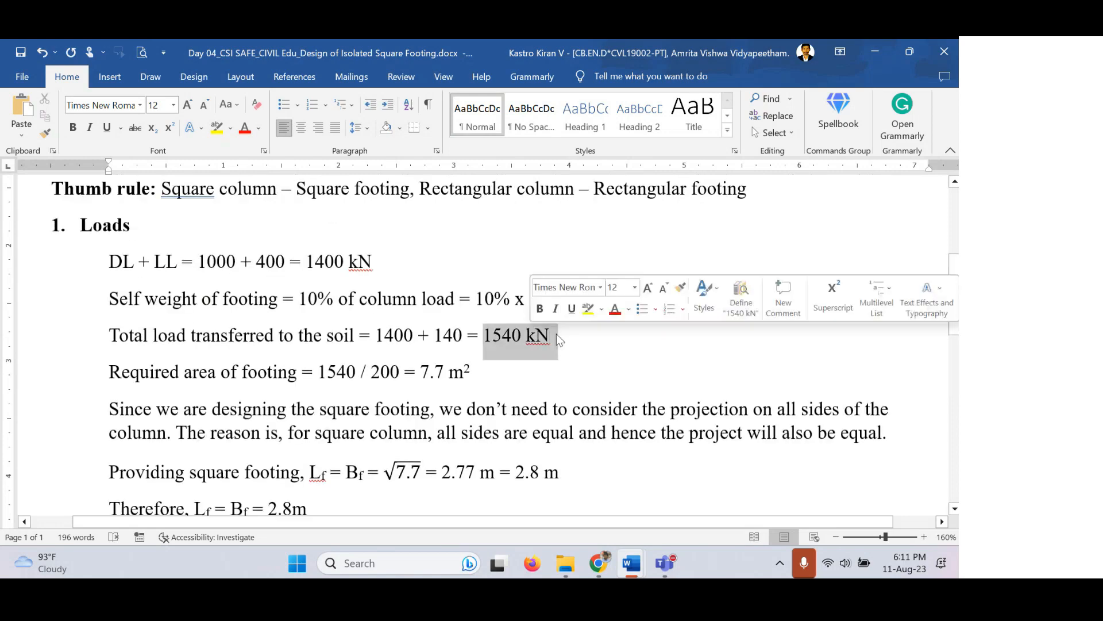
scroll(416, 364, down, 3)
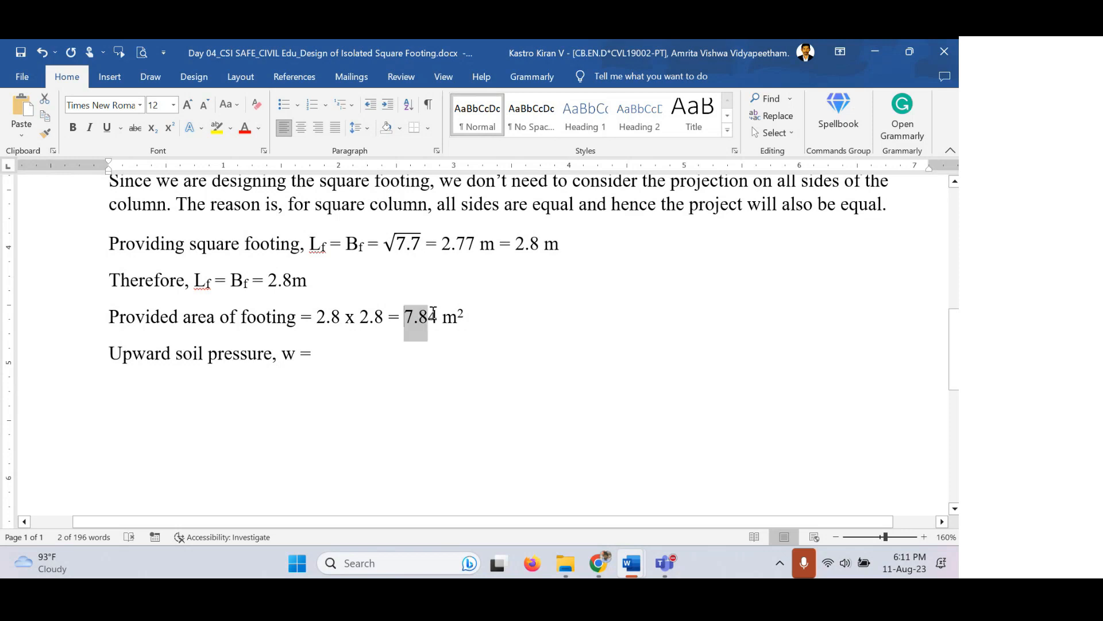
click(338, 350)
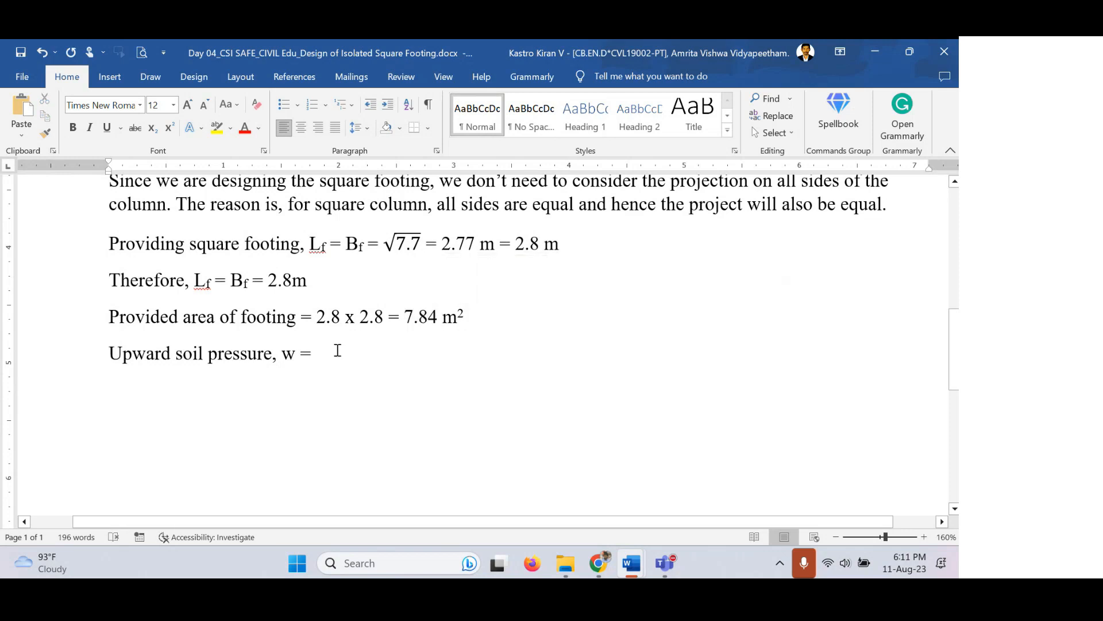
text(total load )
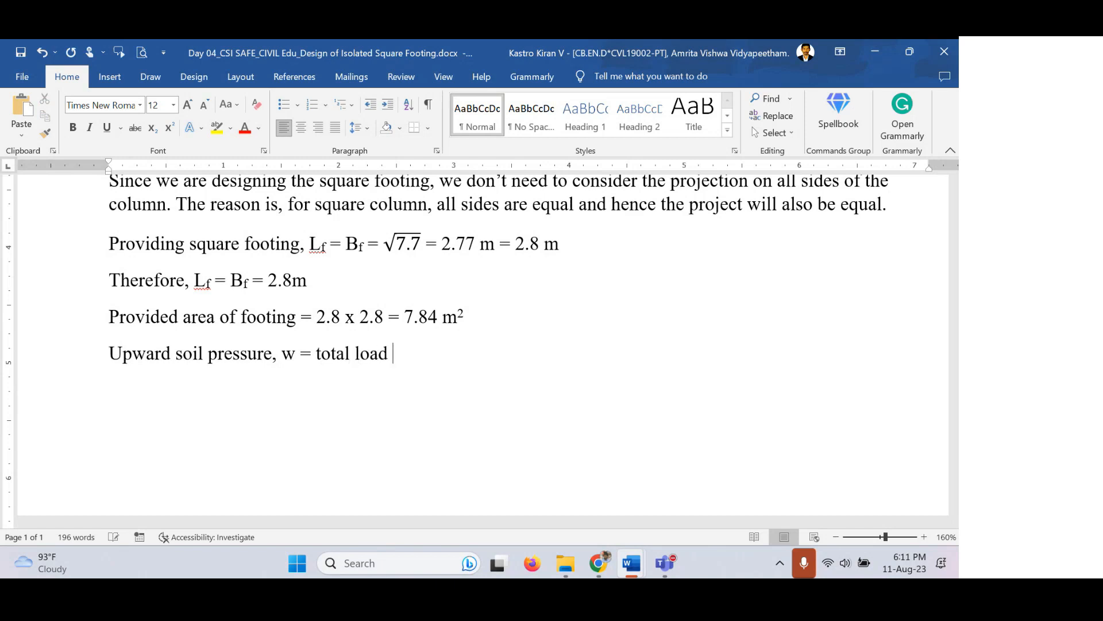
text(/ proiv)
key(BackSpace)
key(BackSpace)
text(vided area )
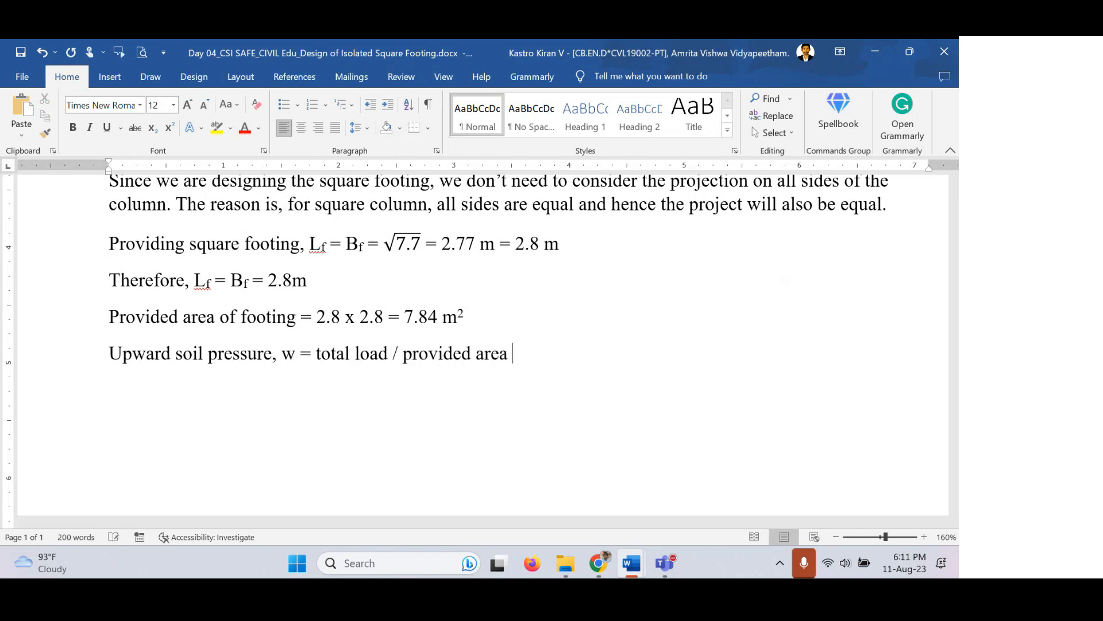
text(of footing )
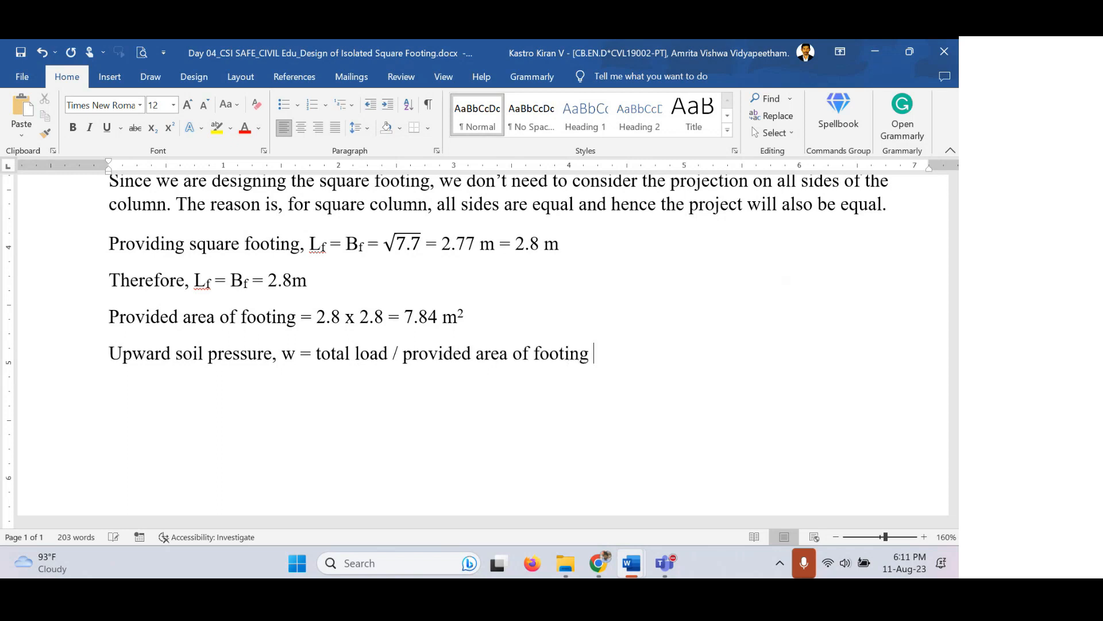
text(= 1540 / 7.84 =)
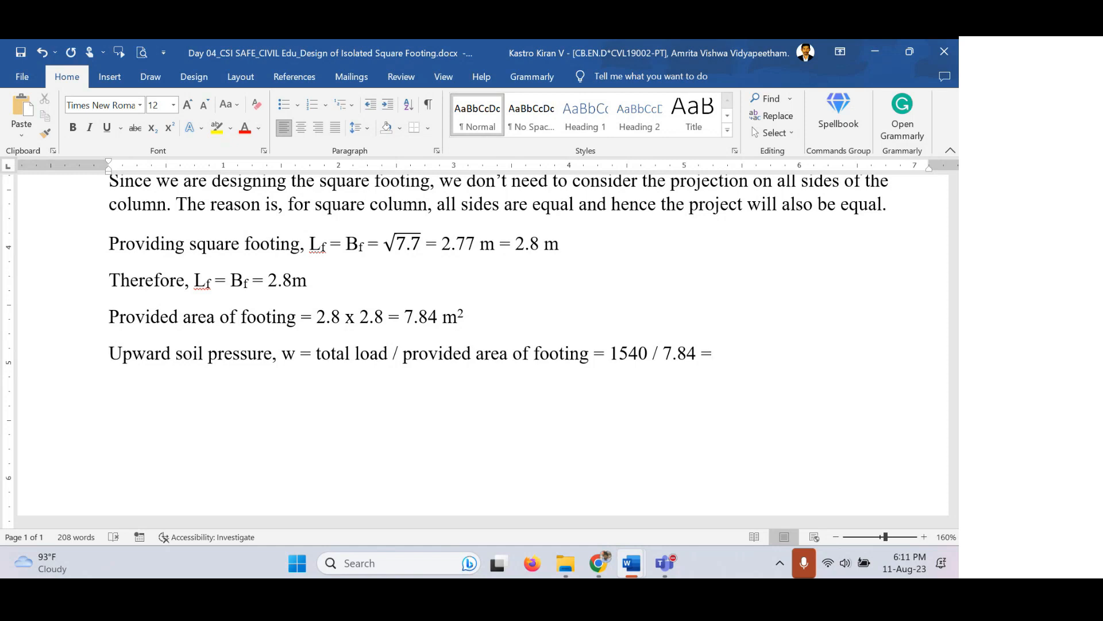
text( 196.43 kN/m2)
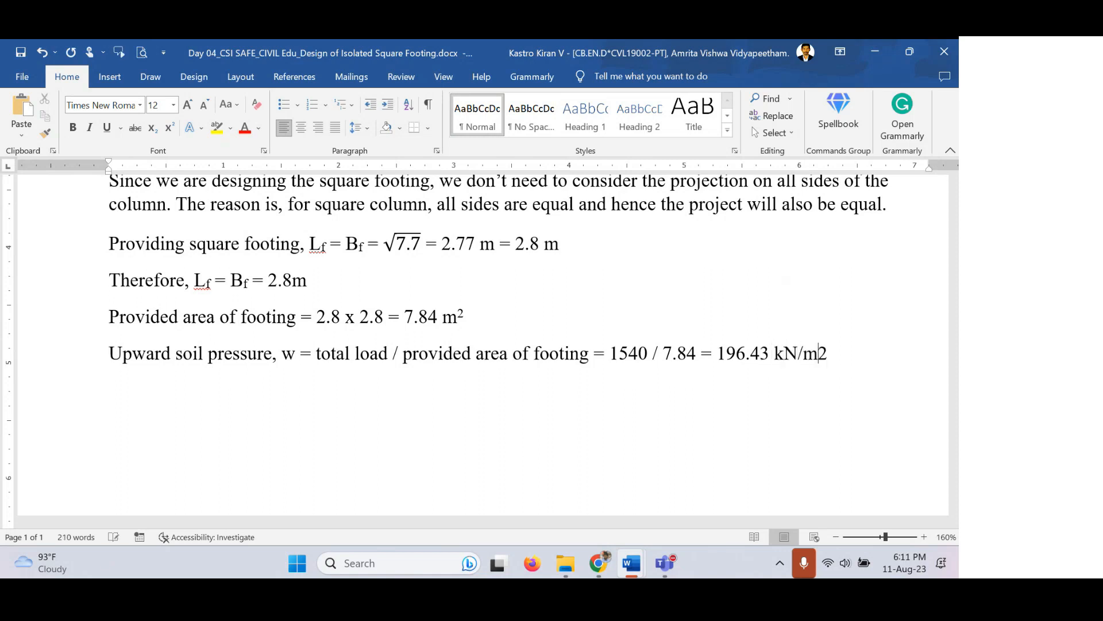
Format the 2 in the kN/m2 unit of the upward soil pressure as superscript.
key(shift+Left)
key(ctrl+shift+plus)
key(End)
key(Return)
key(ctrl+shift+plus)
scroll(123, 316, up, 4)
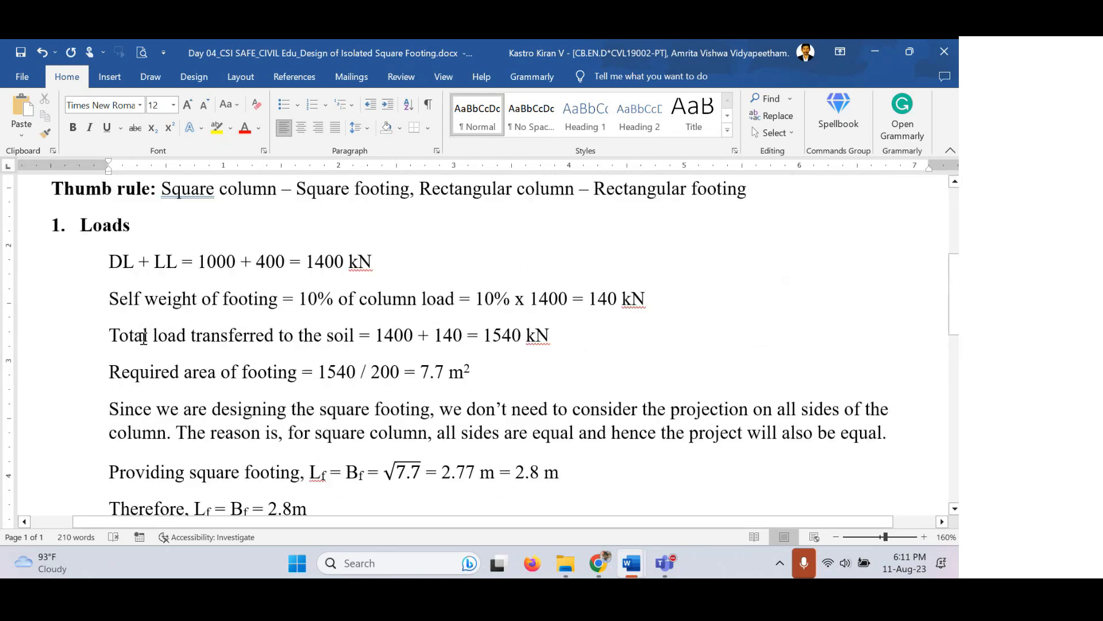
scroll(115, 323, down, 4)
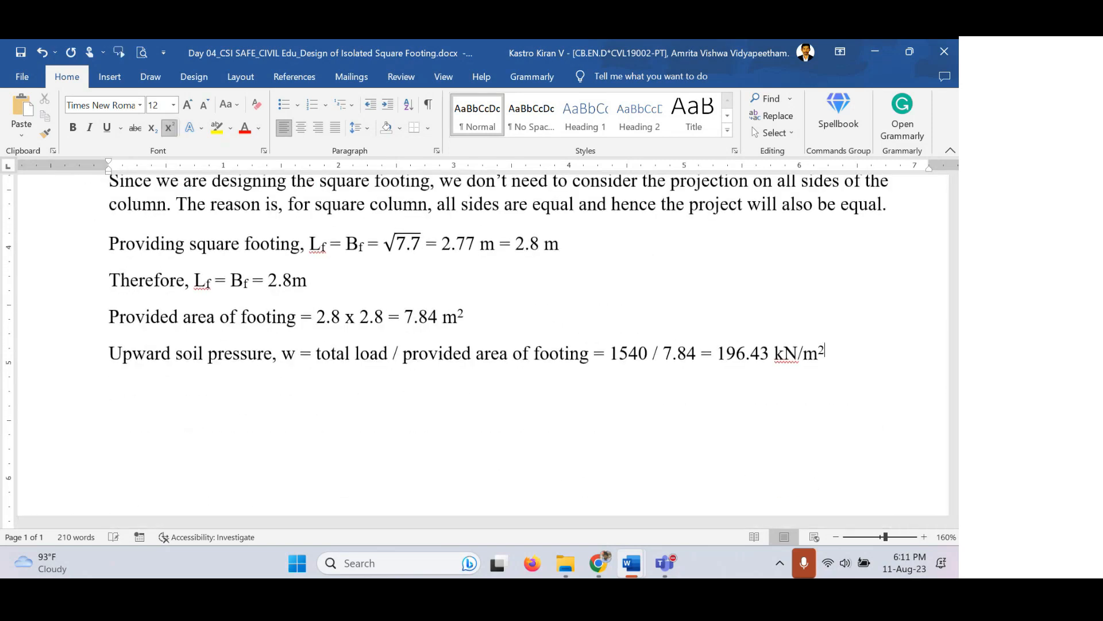
key(BackSpace)
text(2)
Add the numbered heading "2. Depth of the footing" below the upward soil pressure line and make its text bold.
key(Return)
key(ctrl+shift+equal)
text(2. )
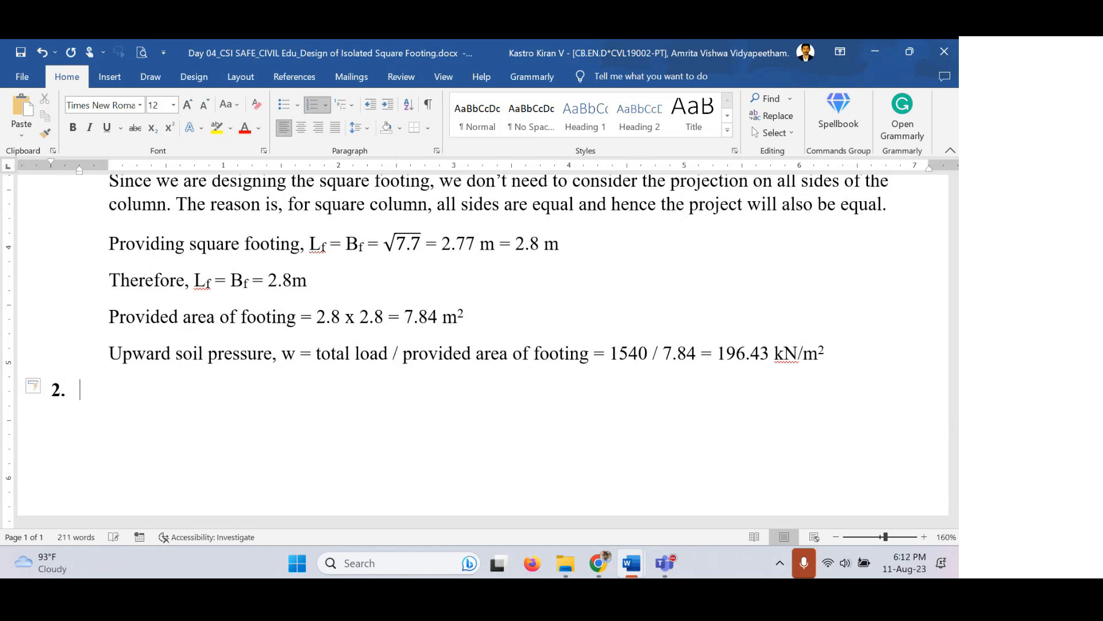
text(Depth of)
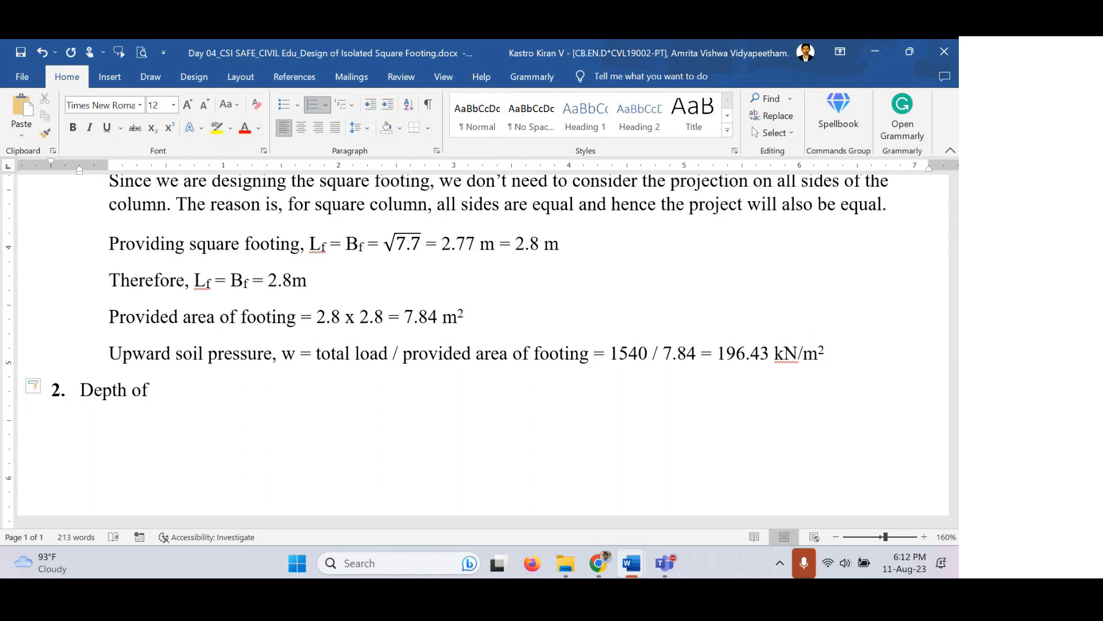
text( the footing)
key(shift+Home)
key(ctrl+b)
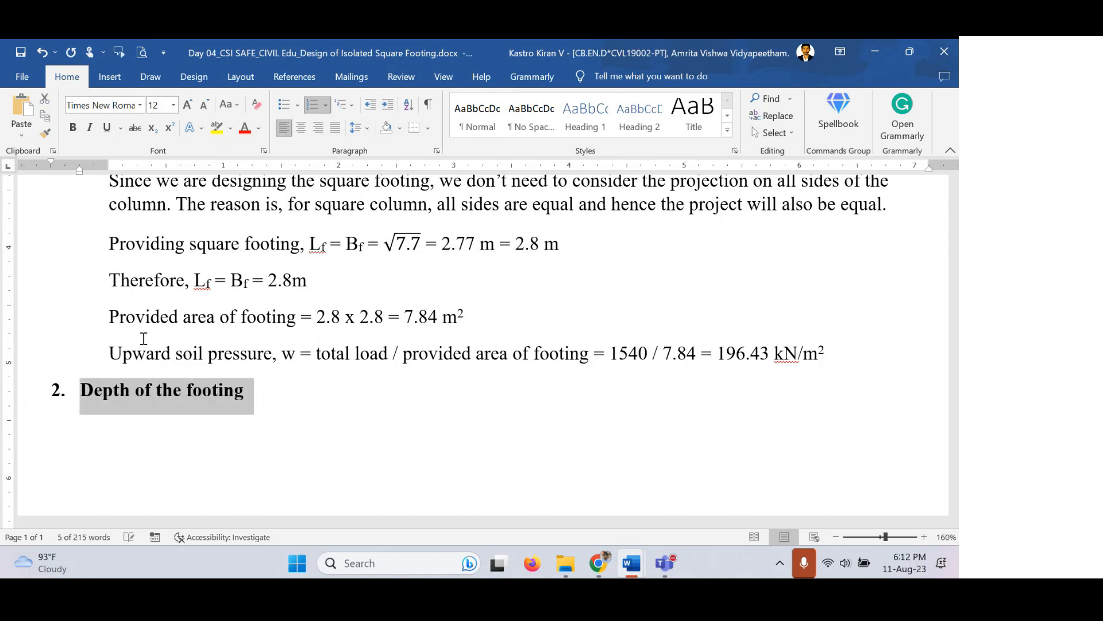
click(298, 398)
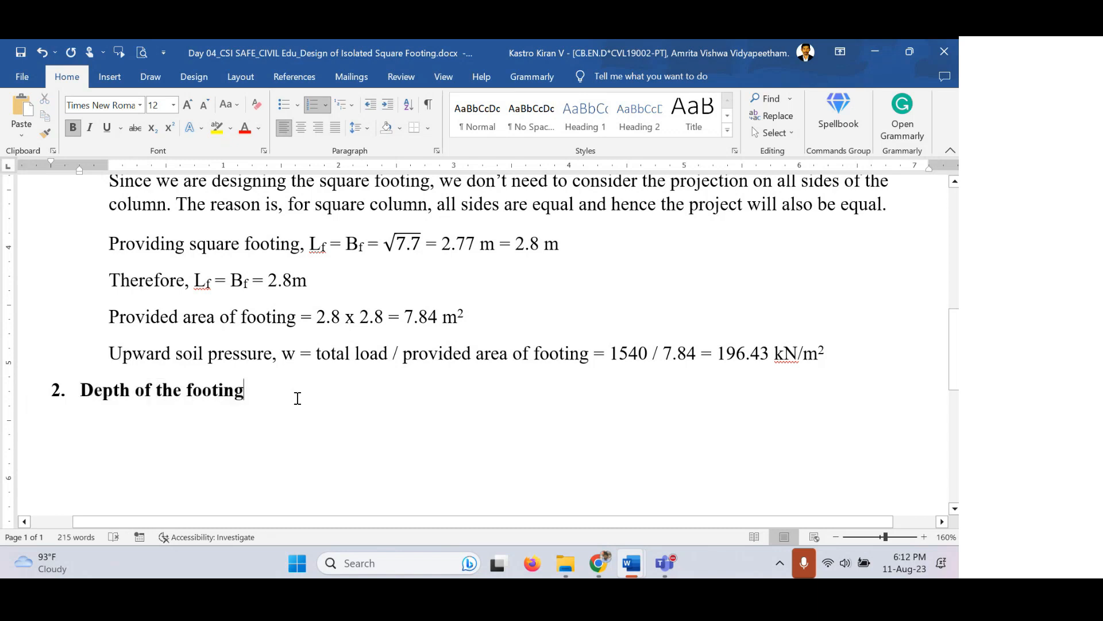
Add an unnumbered, non-bold line under the depth heading reading "Flexural criteria, Shear criteria".
key(Return)
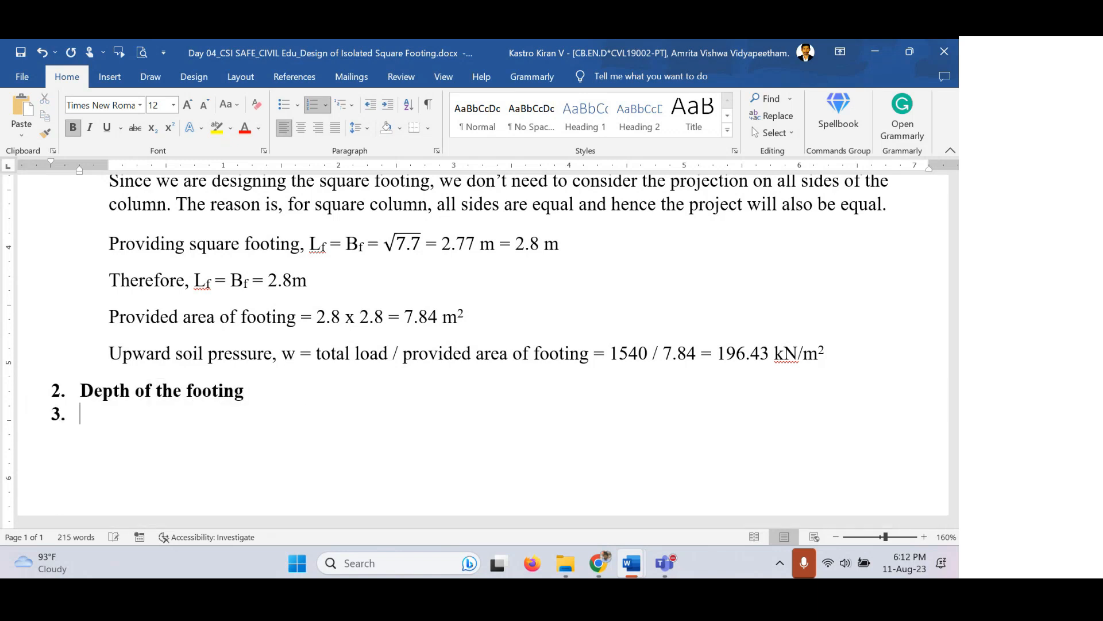
key(BackSpace)
key(ctrl+b)
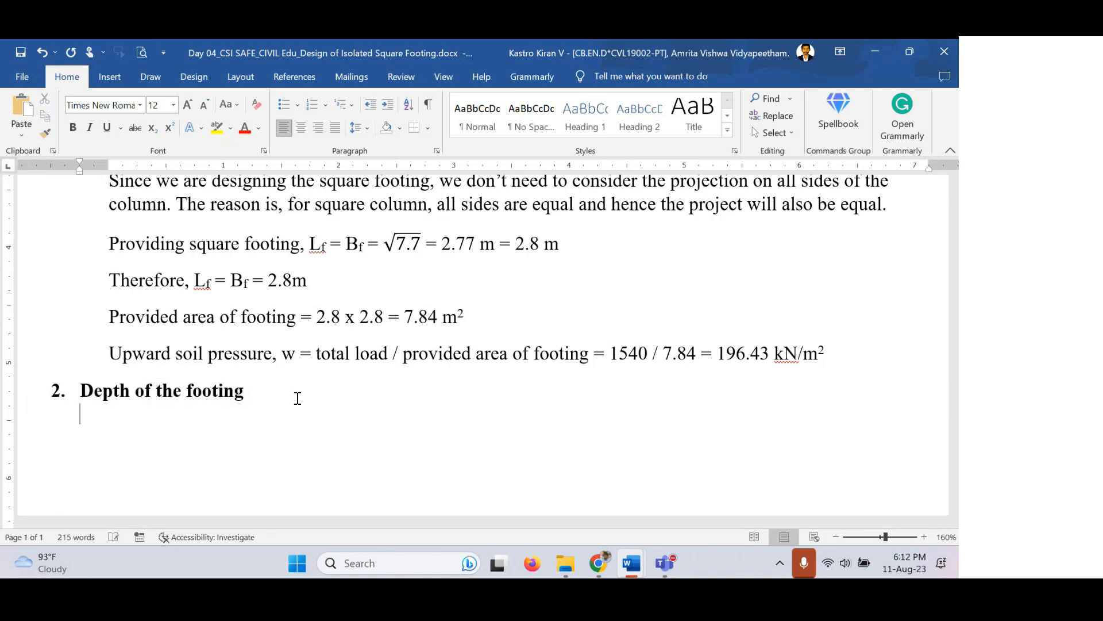
text(s)
key(BackSpace)
text(flkex)
key(BackSpace)
key(BackSpace)
key(BackSpace)
text(exural)
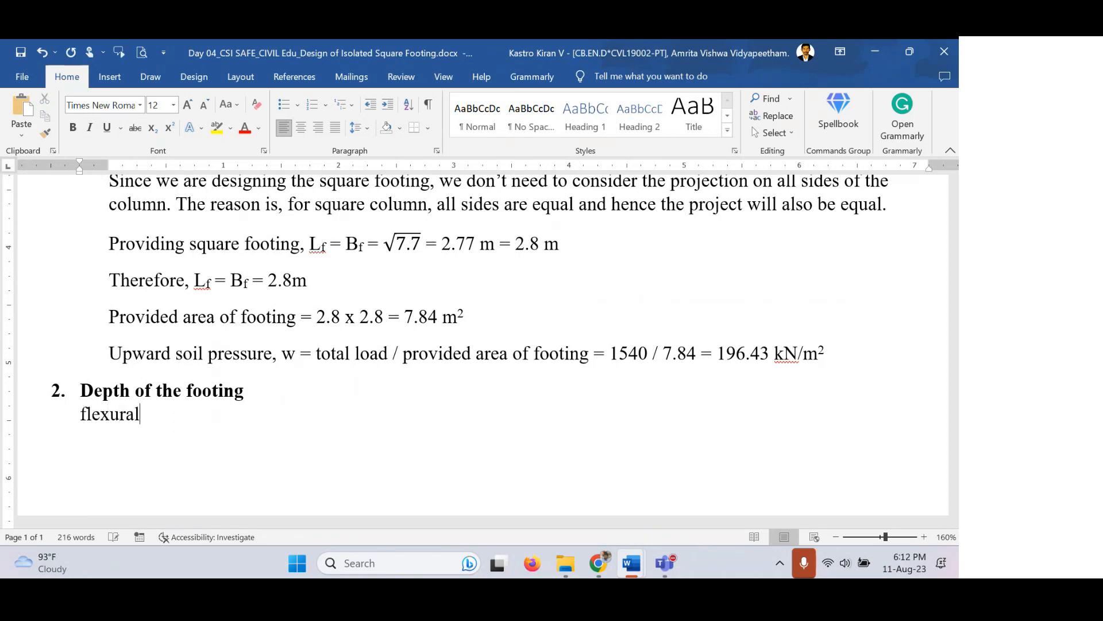
text( criteri)
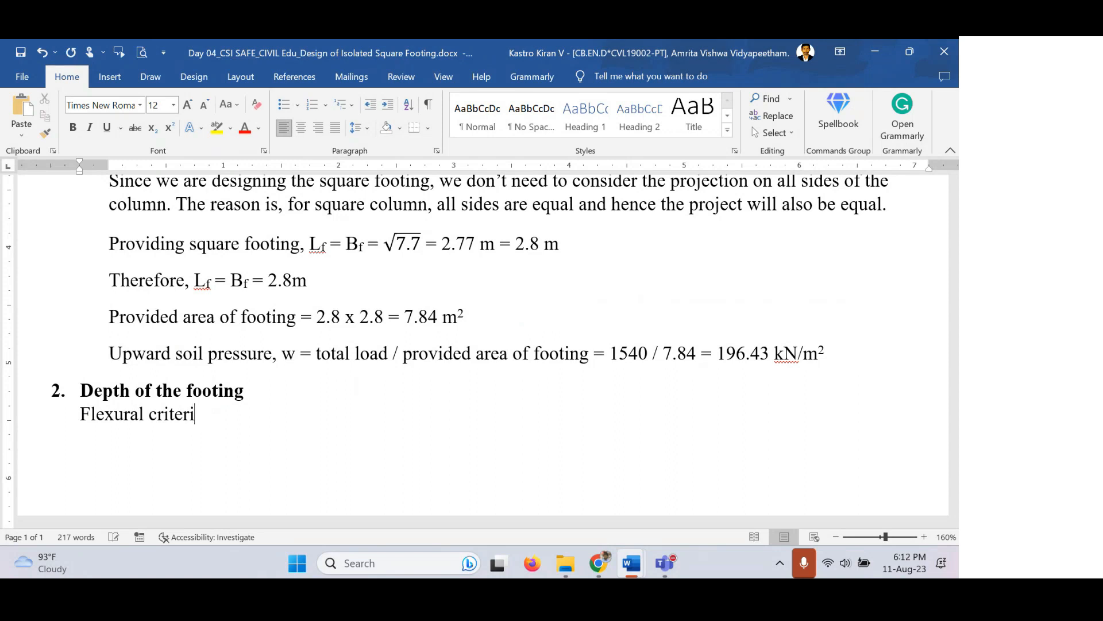
text(a, Shear criter)
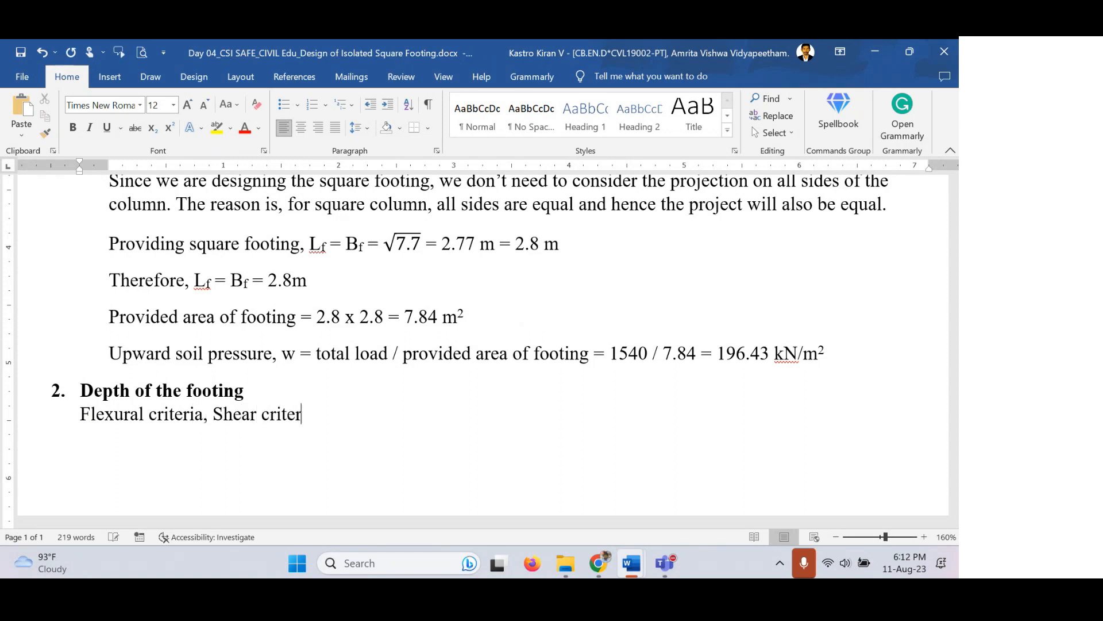
text(ia)
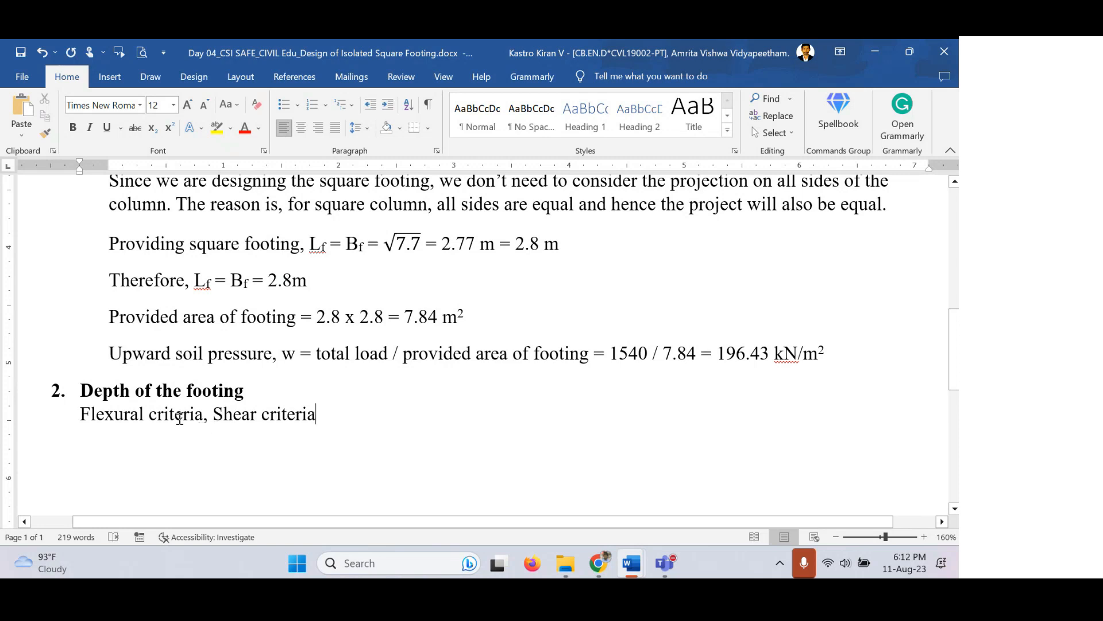
drag(88, 390, 213, 389)
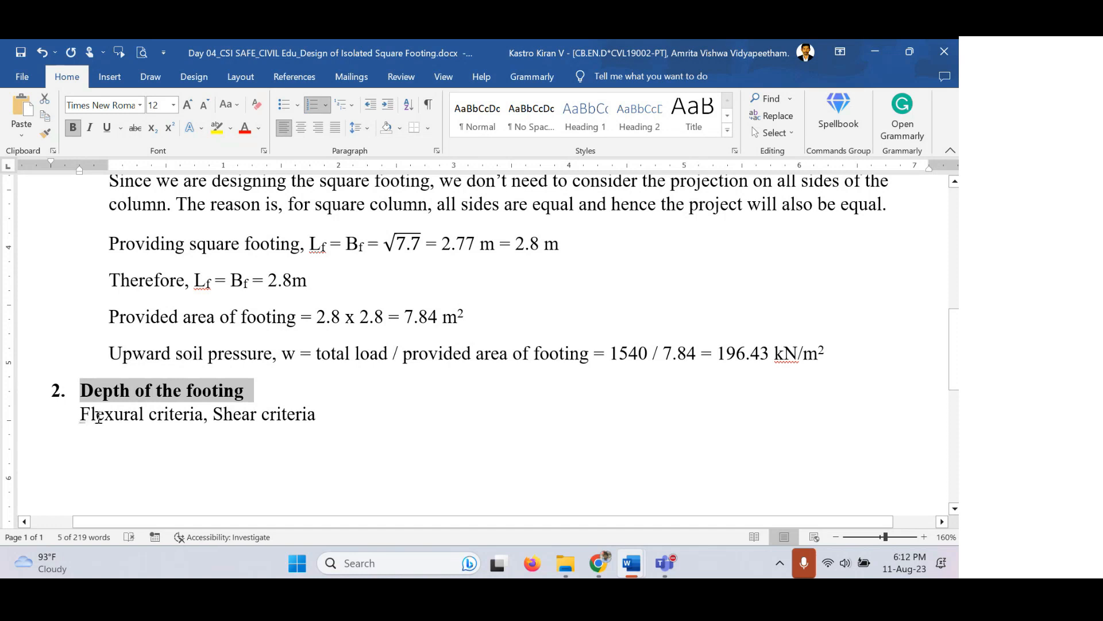
drag(88, 413, 198, 415)
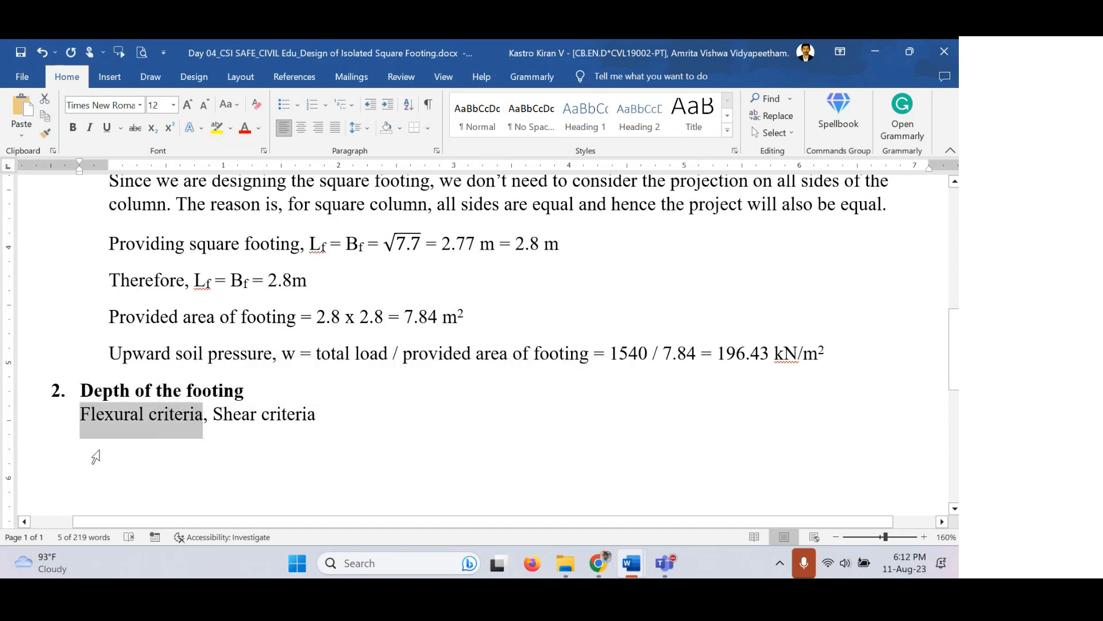
drag(212, 413, 331, 421)
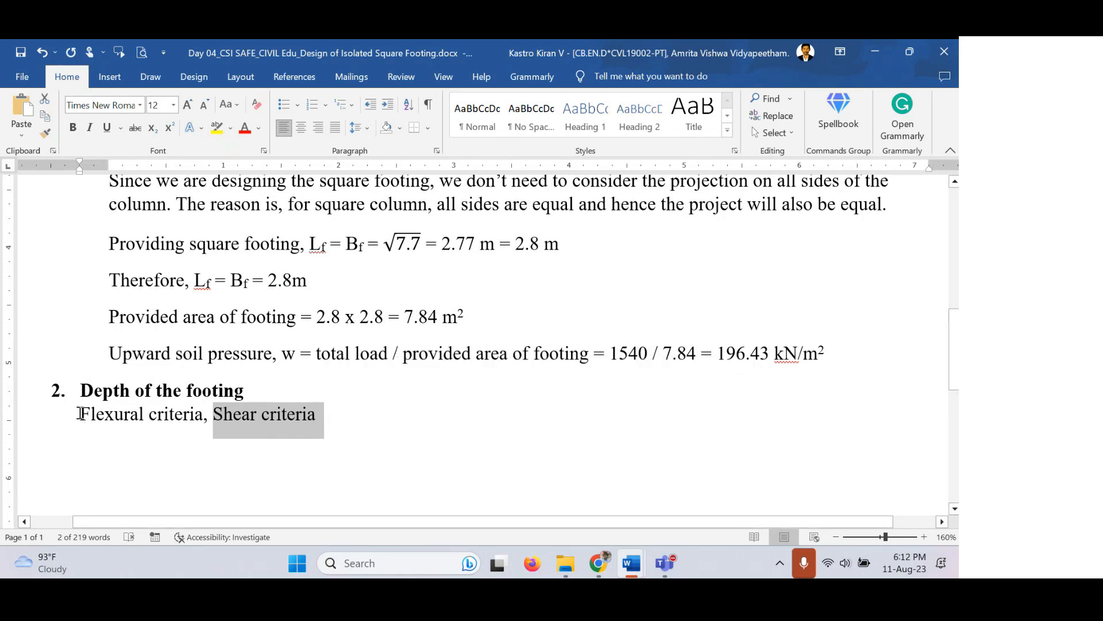
drag(80, 413, 202, 414)
Add a new line below the criteria line reading "Mx = My =".
click(356, 415)
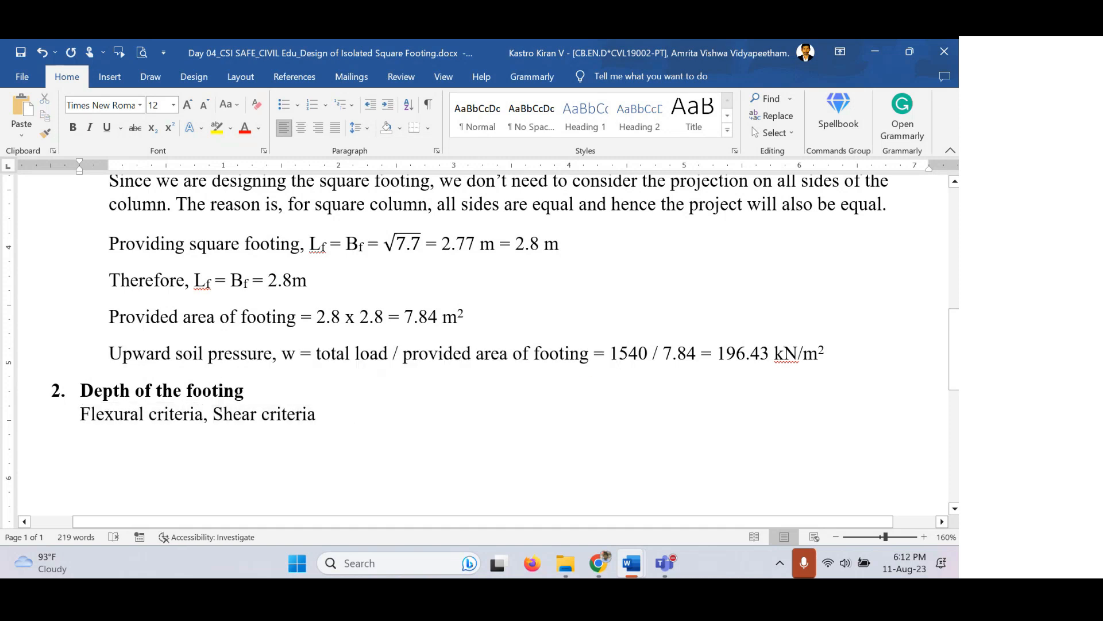
key(Return)
scroll(326, 391, down, 3)
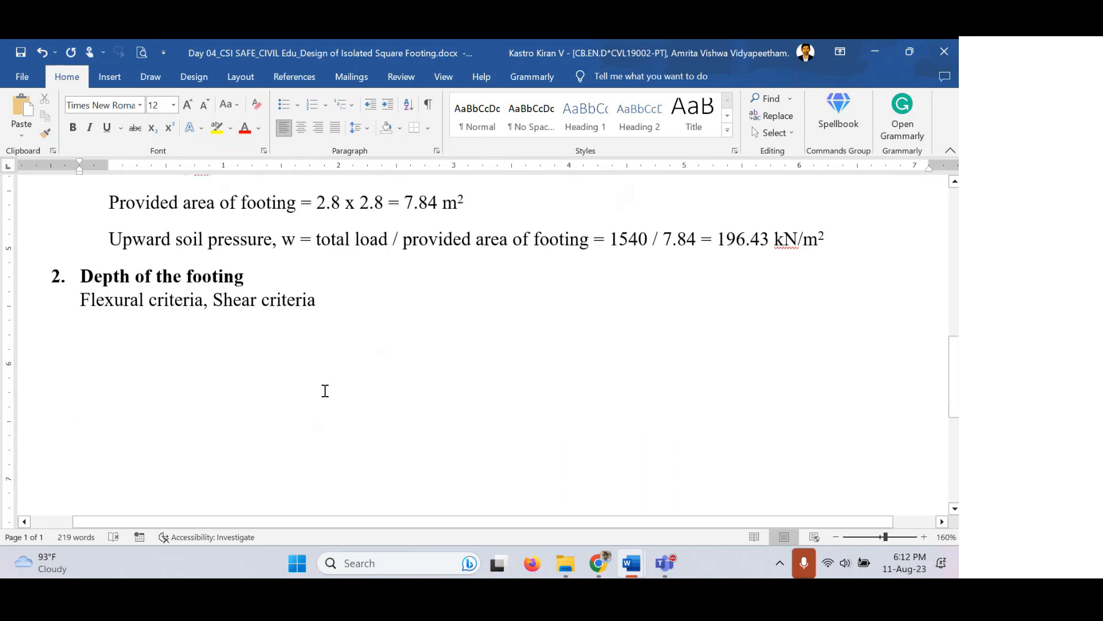
text(Mx)
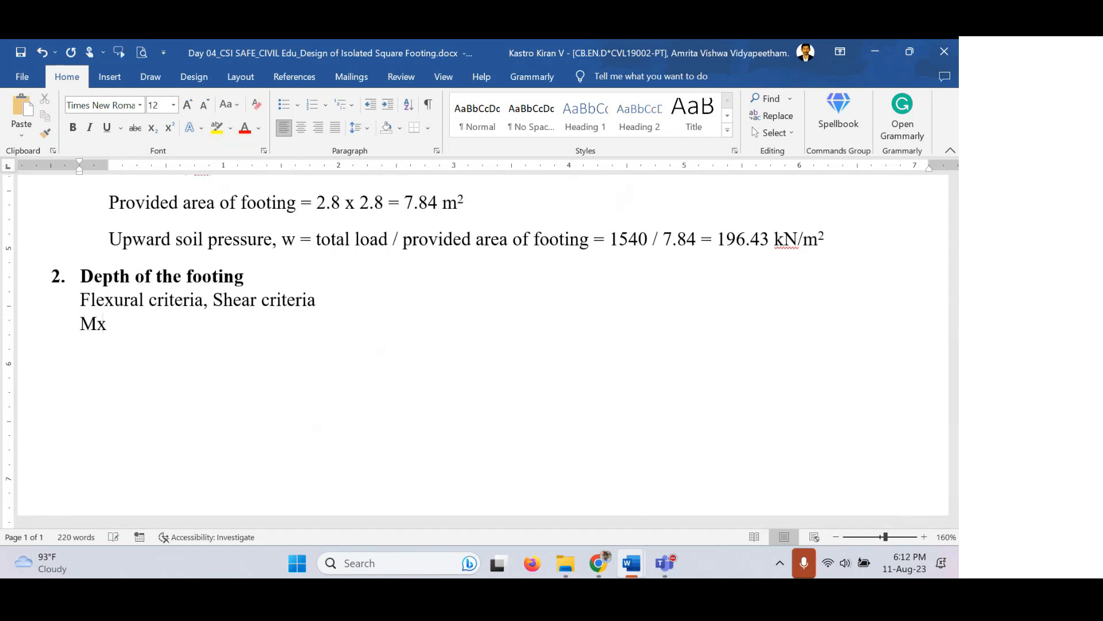
text( = My =)
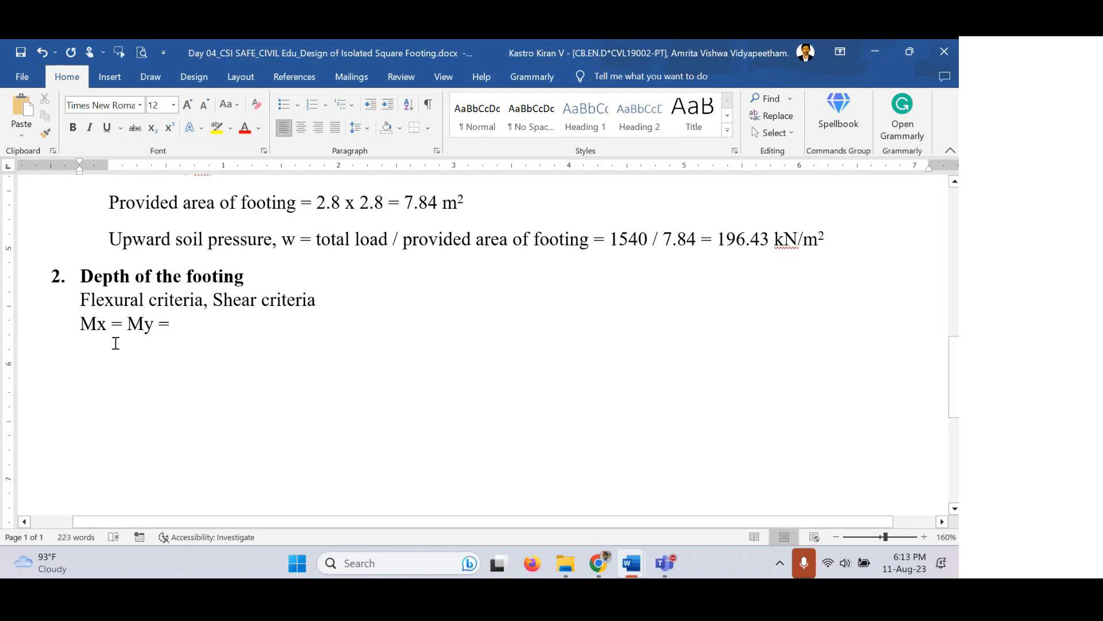
Format the x in Mx and the y in My as subscript.
drag(98, 323, 109, 322)
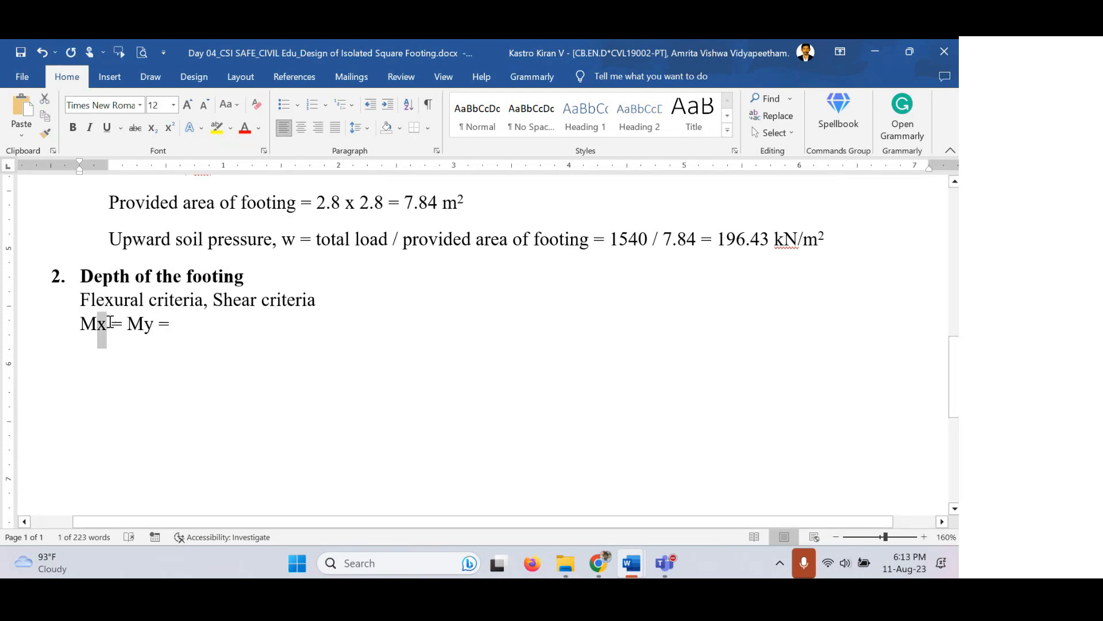
key(ctrl+equal)
click(109, 322)
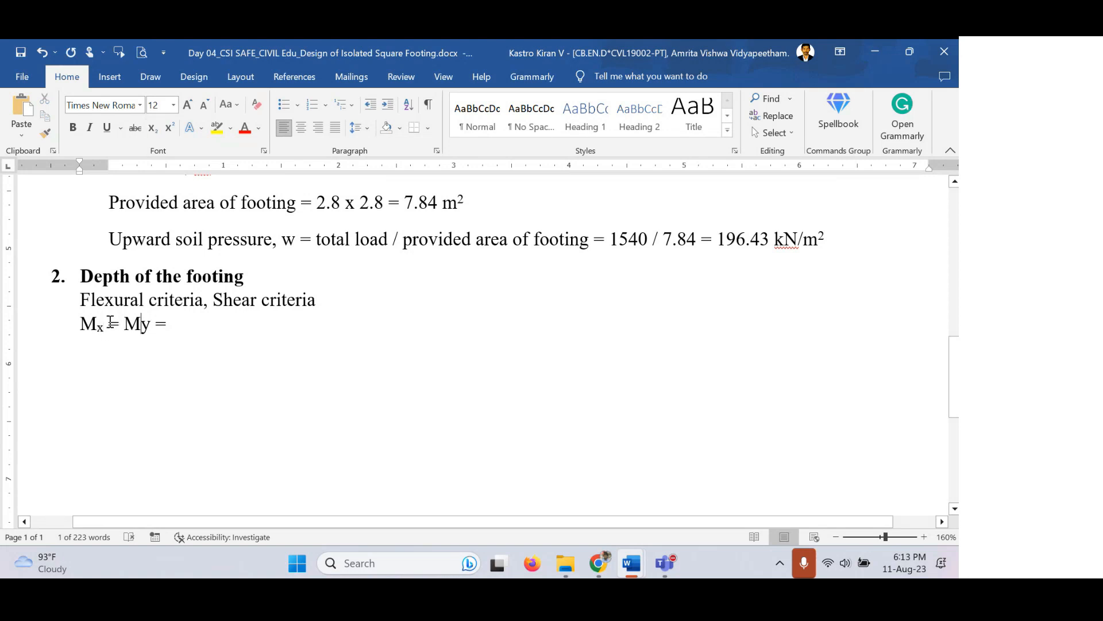
key(shift+Right)
key(ctrl+equal)
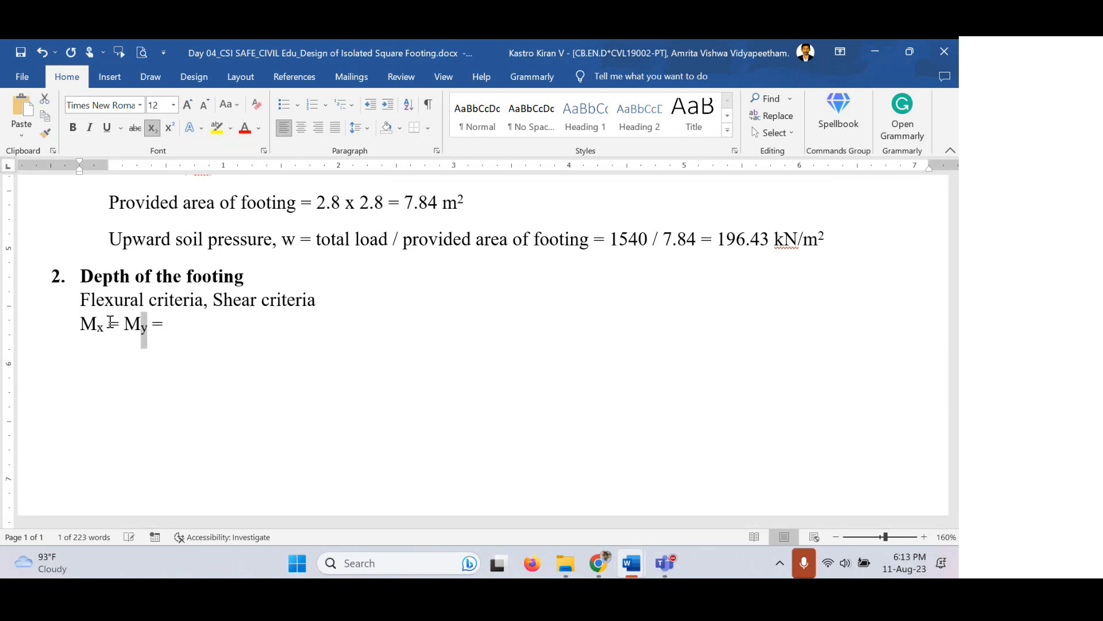
Launch the Epic Pen annotation app, move its toolbar beside the document's edge, and activate the pen.
key(Right)
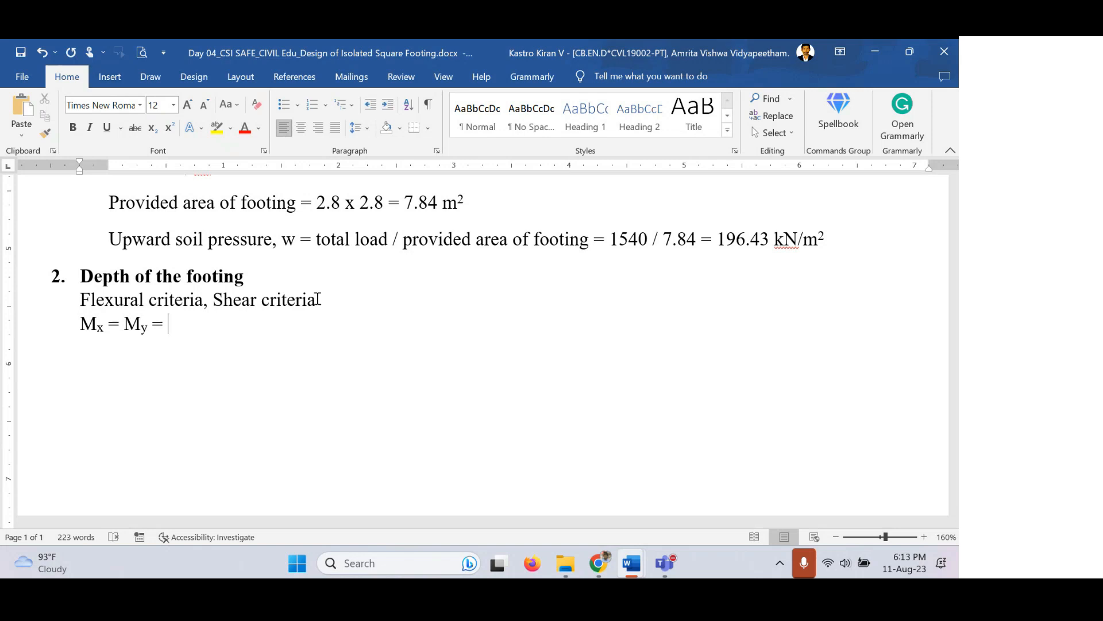
click(370, 564)
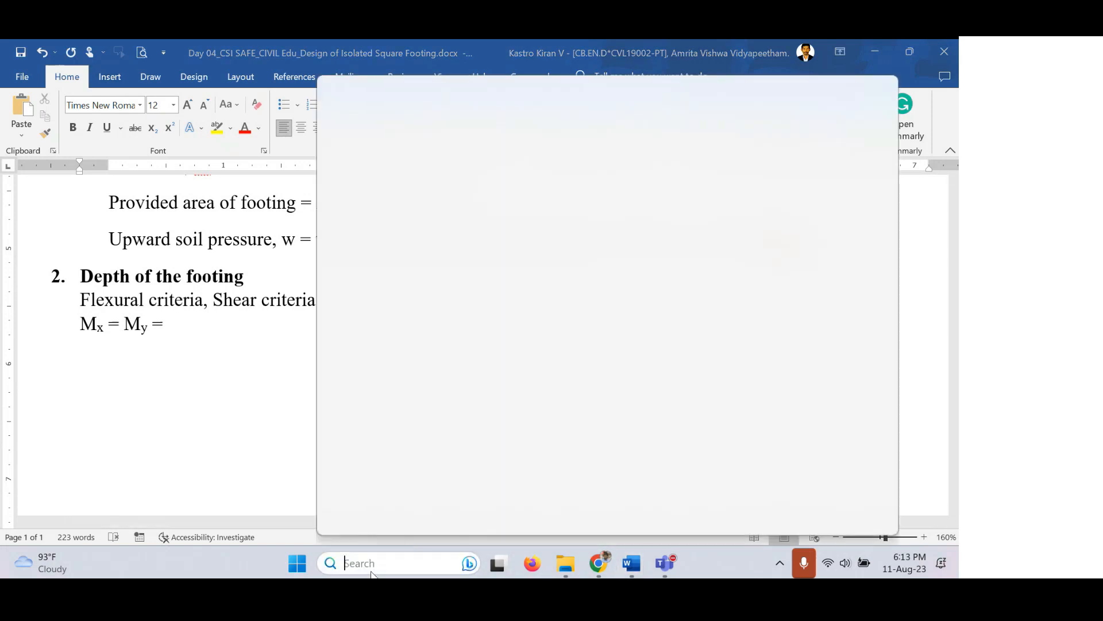
text(pen)
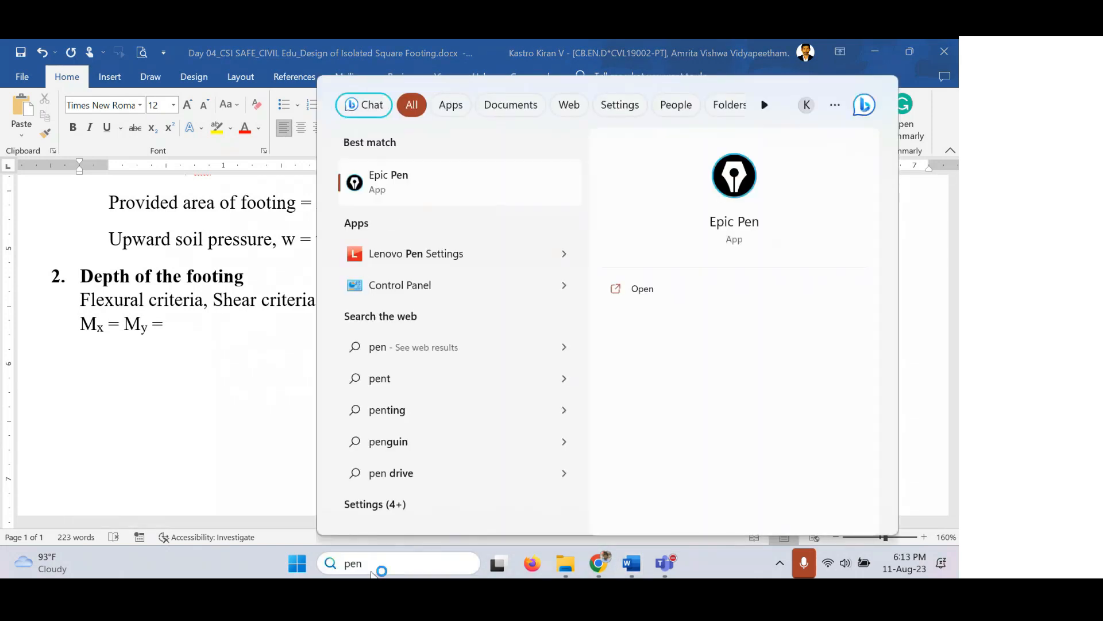
key(Return)
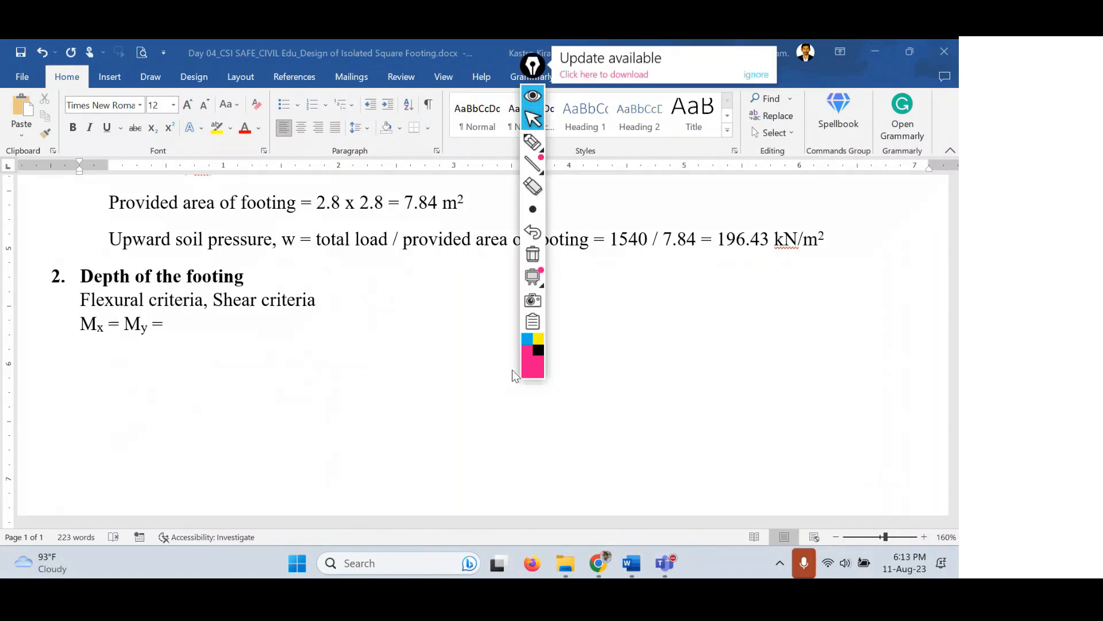
drag(532, 65, 951, 172)
click(948, 245)
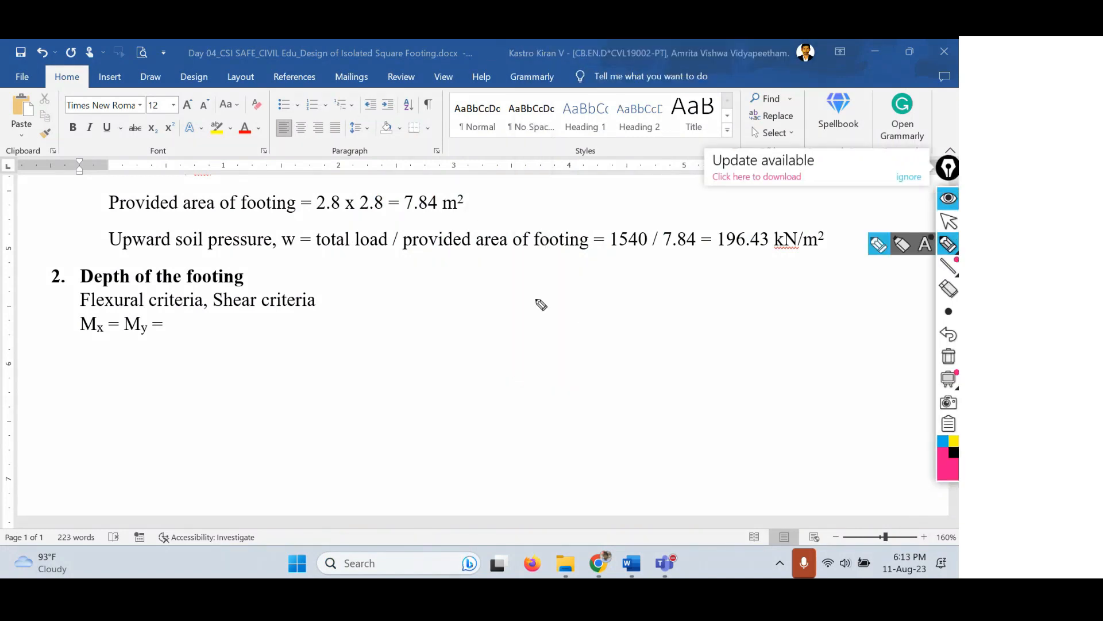
Draw a large pink rectangle for the footing in the blank area and a small black square at its centre for the column.
mouse_move(523, 296)
mouse_down()
mouse_move(518, 448)
mouse_move(839, 458)
mouse_up()
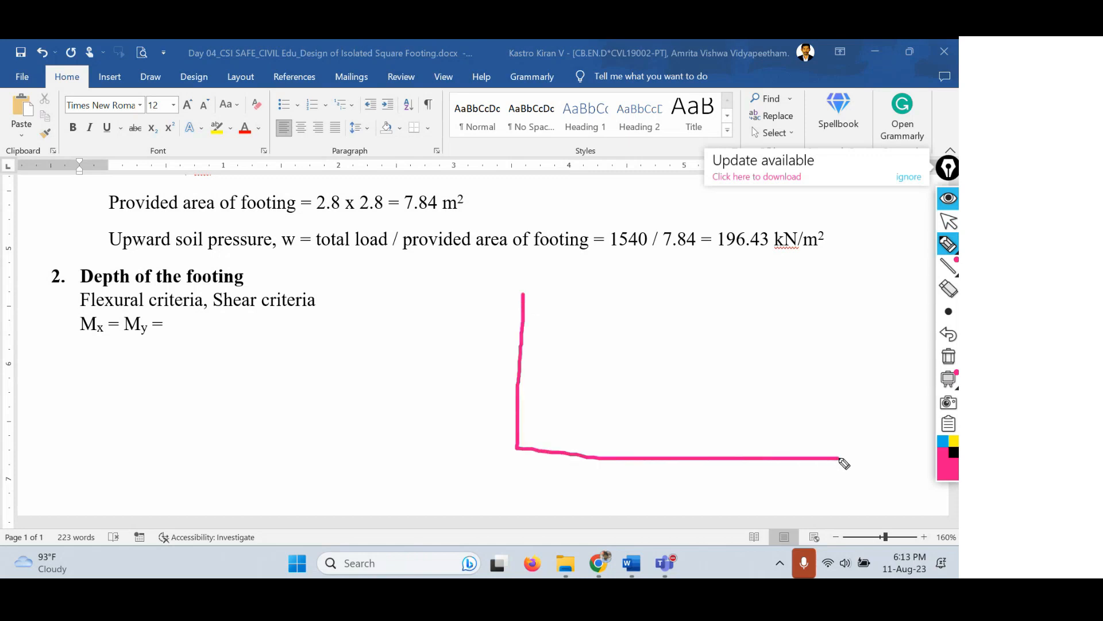
mouse_move(525, 298)
mouse_down()
mouse_move(581, 273)
mouse_move(836, 273)
mouse_move(837, 458)
mouse_up()
click(918, 198)
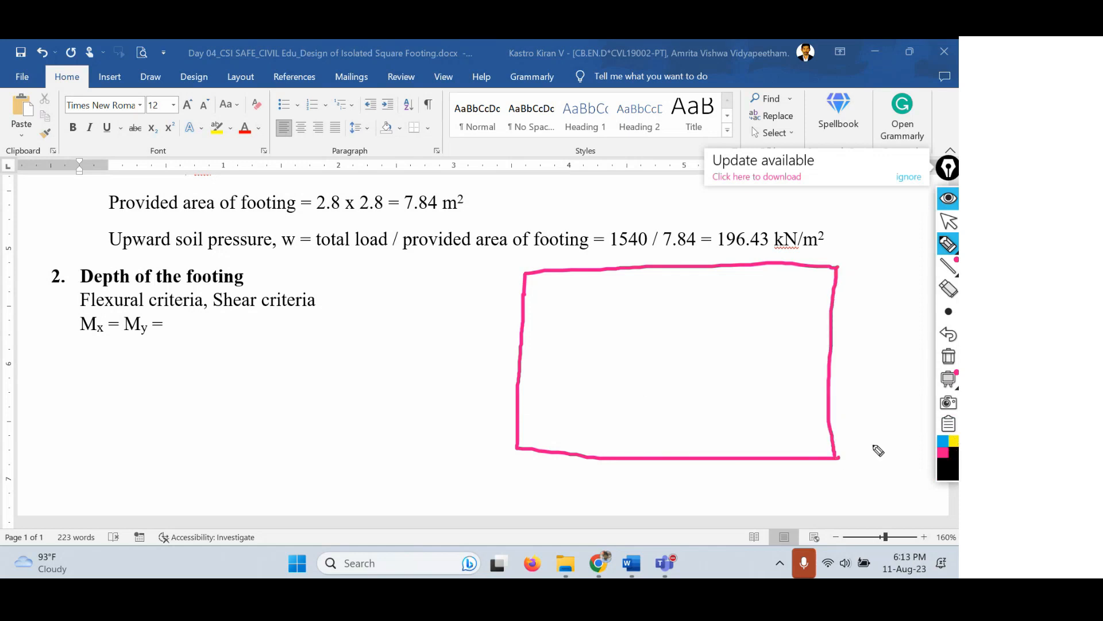
mouse_move(647, 340)
mouse_down()
mouse_move(645, 371)
mouse_move(694, 377)
mouse_move(695, 346)
mouse_move(681, 334)
mouse_move(652, 342)
mouse_up()
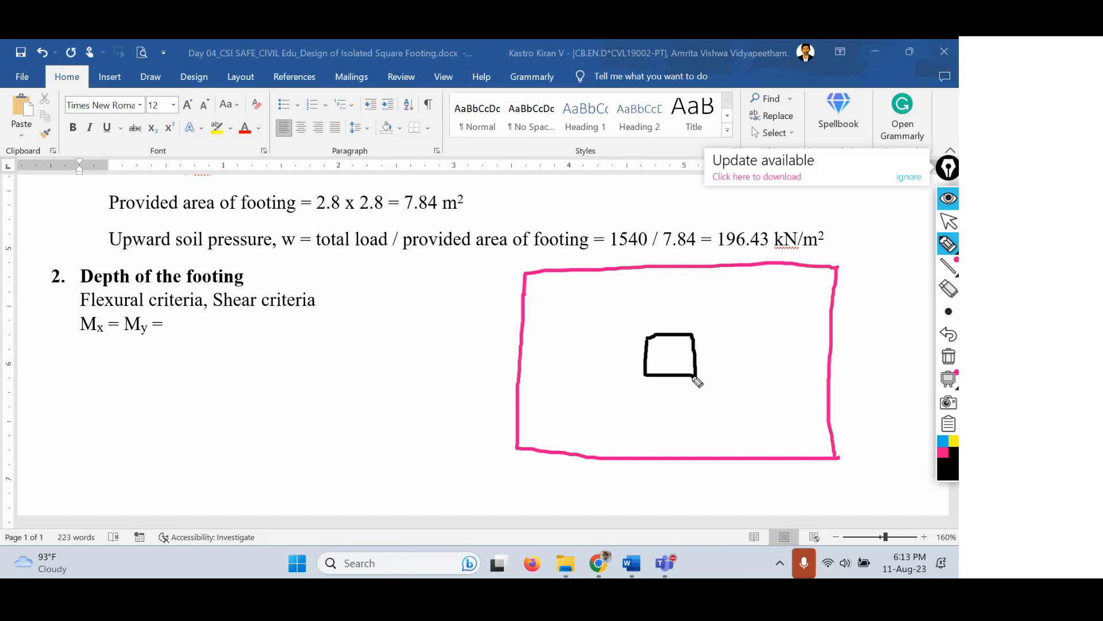
Draw blue vertical lines along both column faces and a double-headed blue arrow from the right face to the footing's right edge.
click(943, 441)
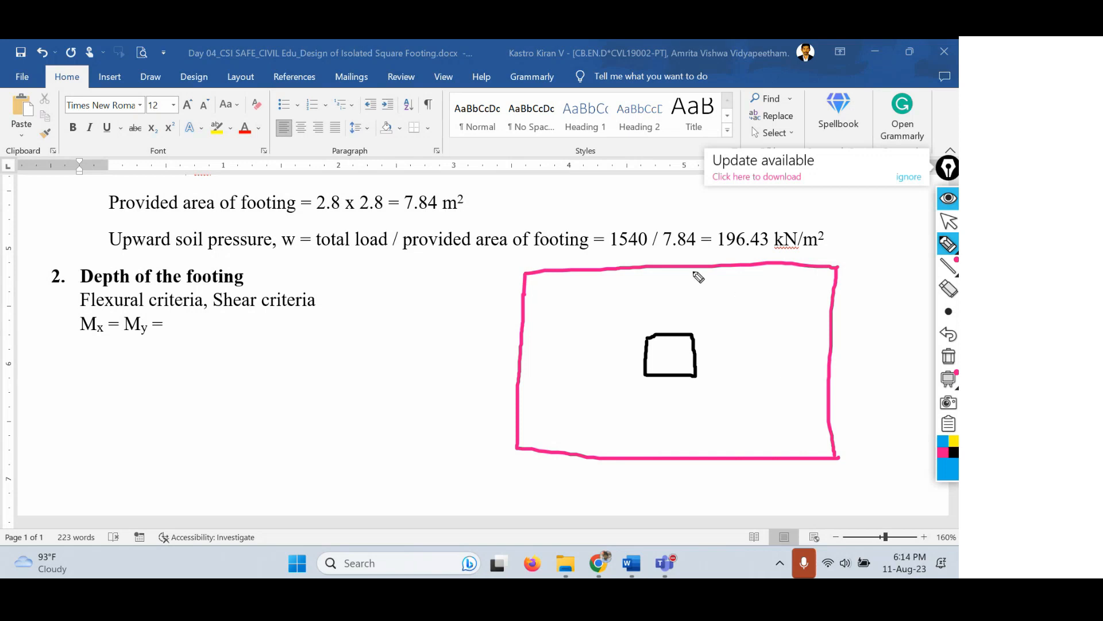
drag(692, 265, 702, 452)
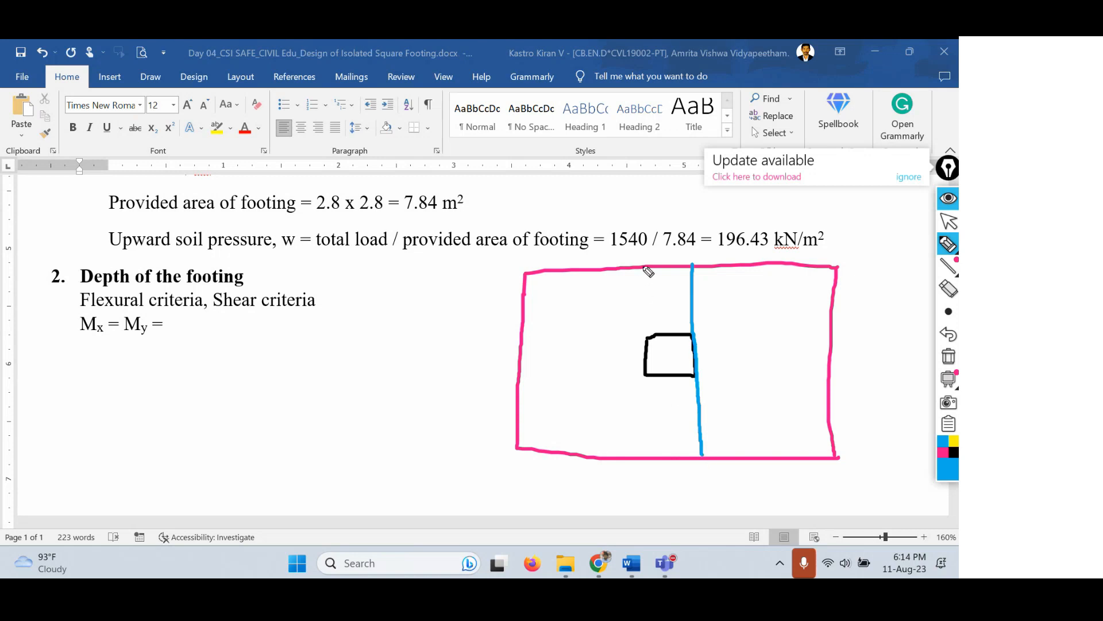
drag(643, 266, 644, 454)
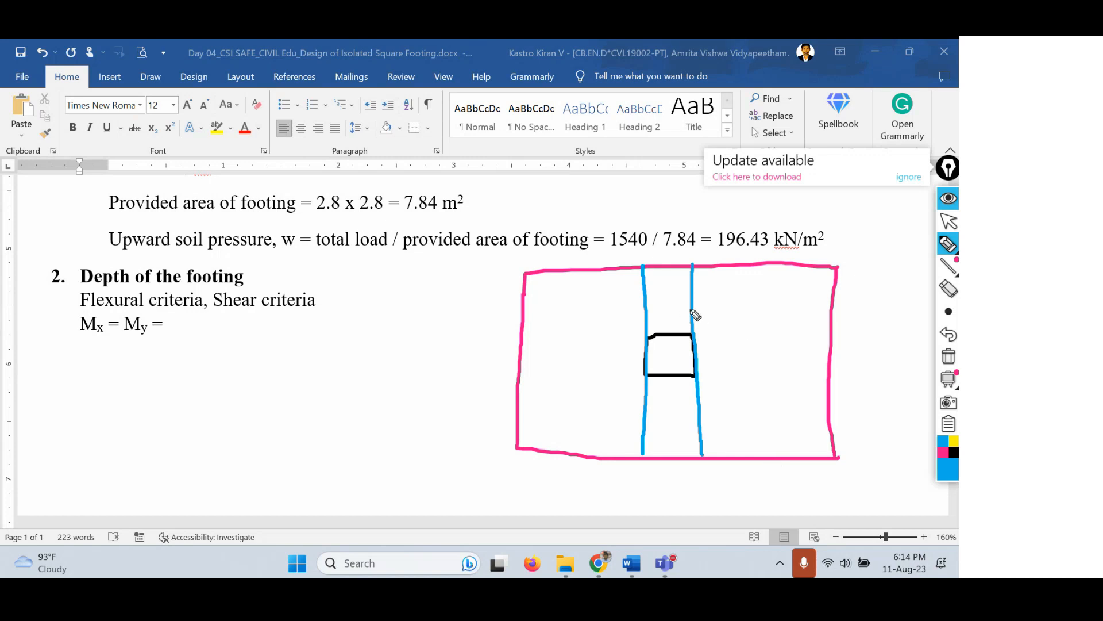
mouse_move(696, 311)
mouse_down()
mouse_move(828, 311)
mouse_move(826, 320)
mouse_move(831, 311)
mouse_up()
mouse_move(703, 298)
mouse_down()
mouse_move(693, 310)
mouse_move(712, 322)
mouse_up()
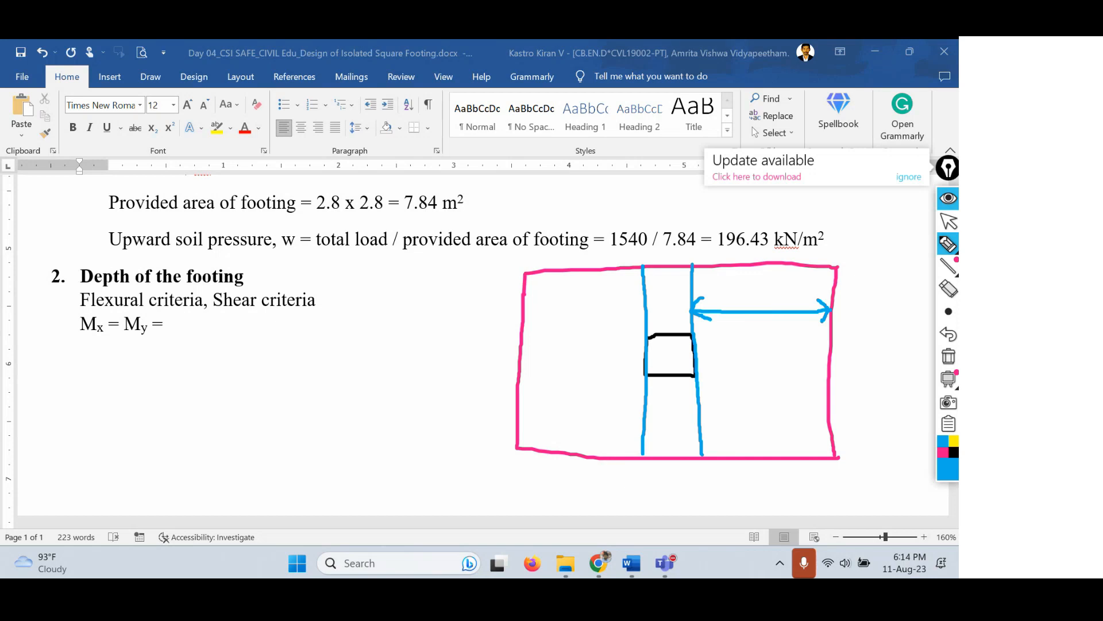
Write the dimension 2.8 in pink below the footing rectangle and beside its right edge.
click(944, 452)
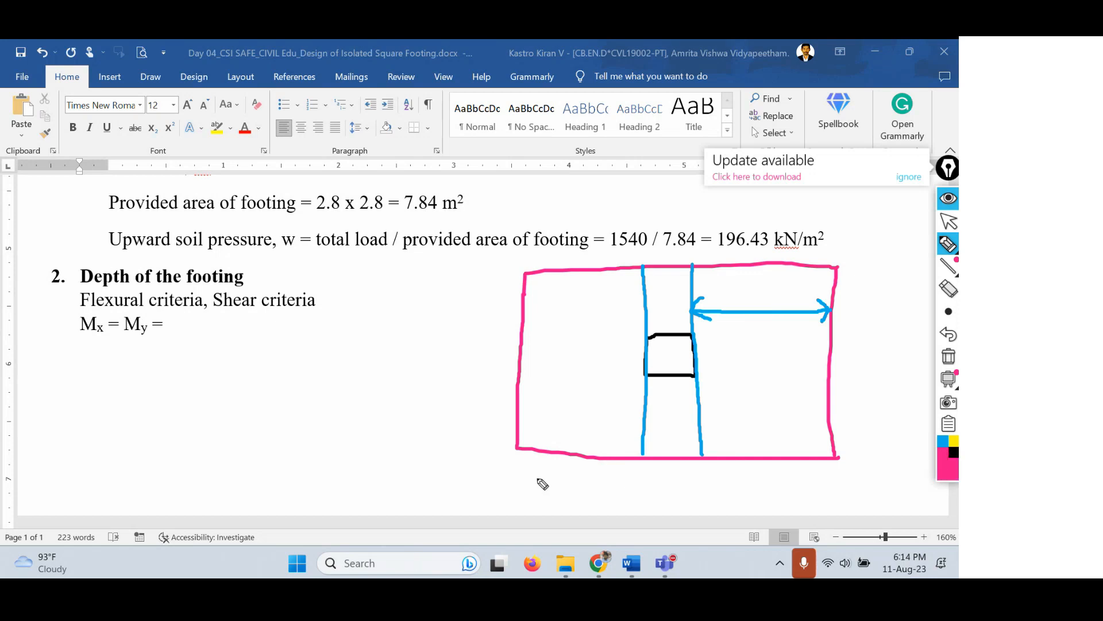
mouse_move(647, 473)
mouse_down()
mouse_move(685, 505)
mouse_move(672, 508)
mouse_up()
click(667, 487)
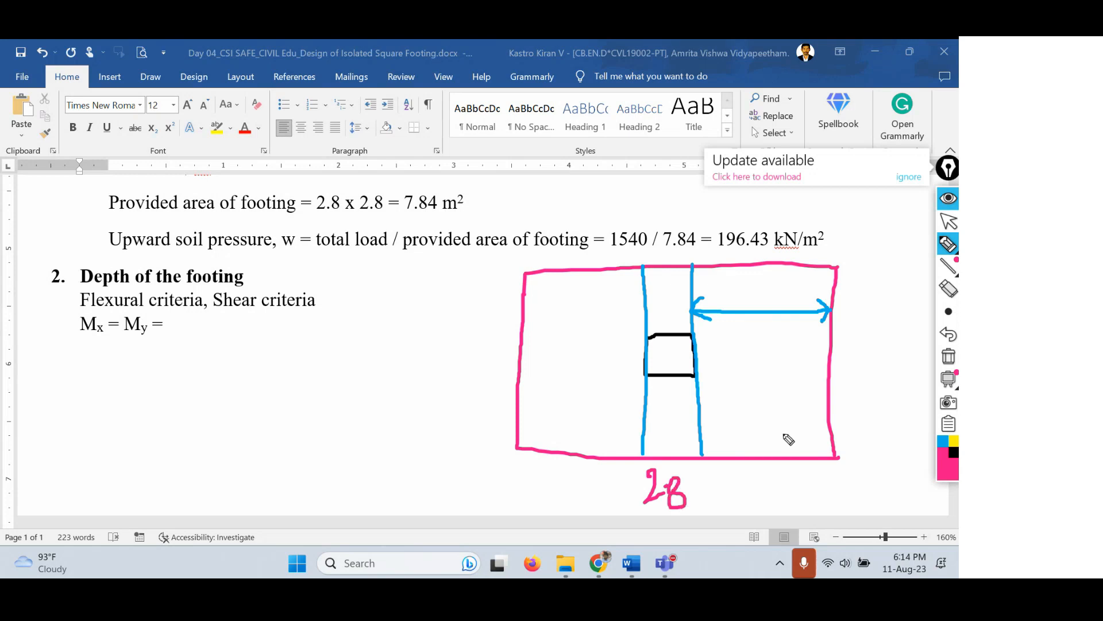
drag(837, 356, 863, 376)
click(867, 357)
mouse_move(894, 341)
mouse_down()
mouse_move(879, 372)
mouse_move(895, 342)
mouse_up()
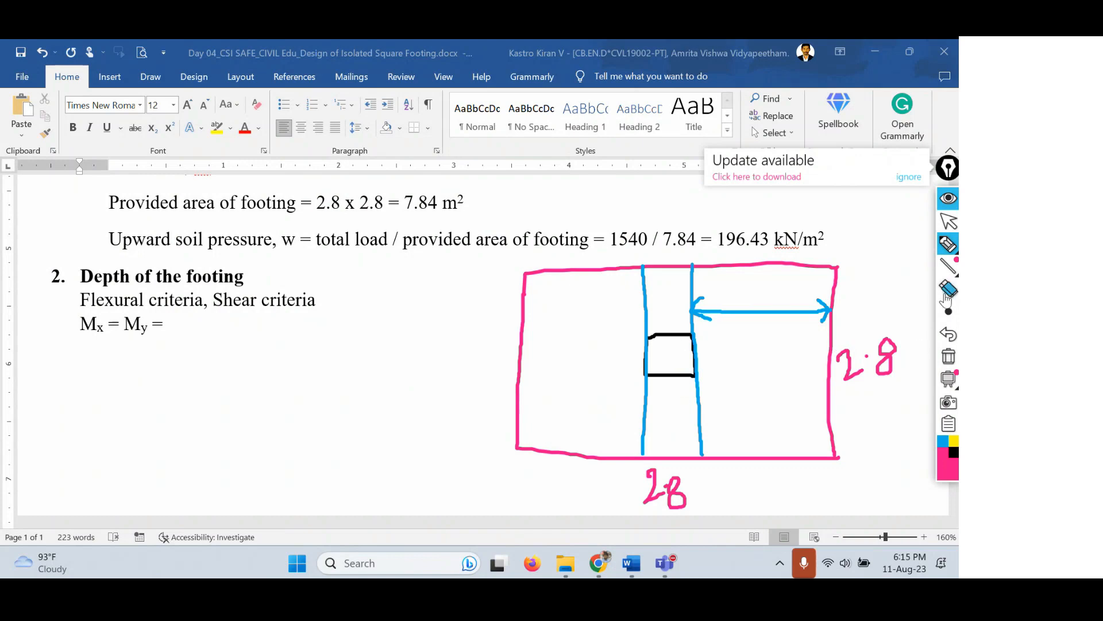
Label the column square 0.4 on its bottom and right sides, and put a question mark above the blue arrow.
drag(663, 392, 695, 389)
click(671, 391)
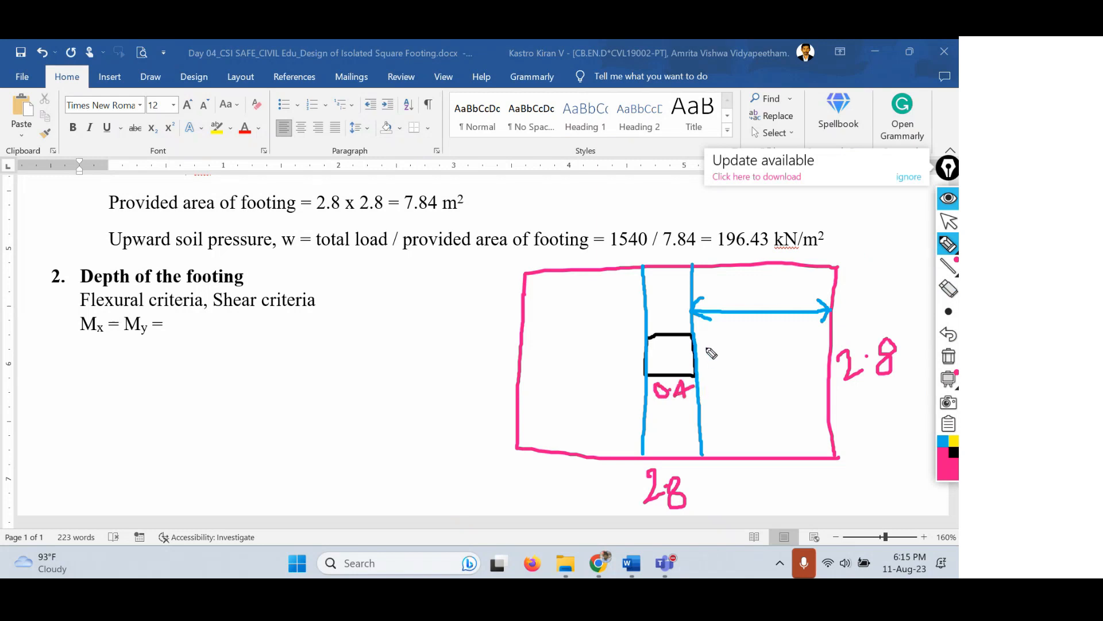
mouse_move(707, 347)
mouse_down()
mouse_move(729, 360)
mouse_move(721, 350)
mouse_move(736, 352)
mouse_up()
click(715, 354)
drag(739, 283, 747, 300)
click(748, 303)
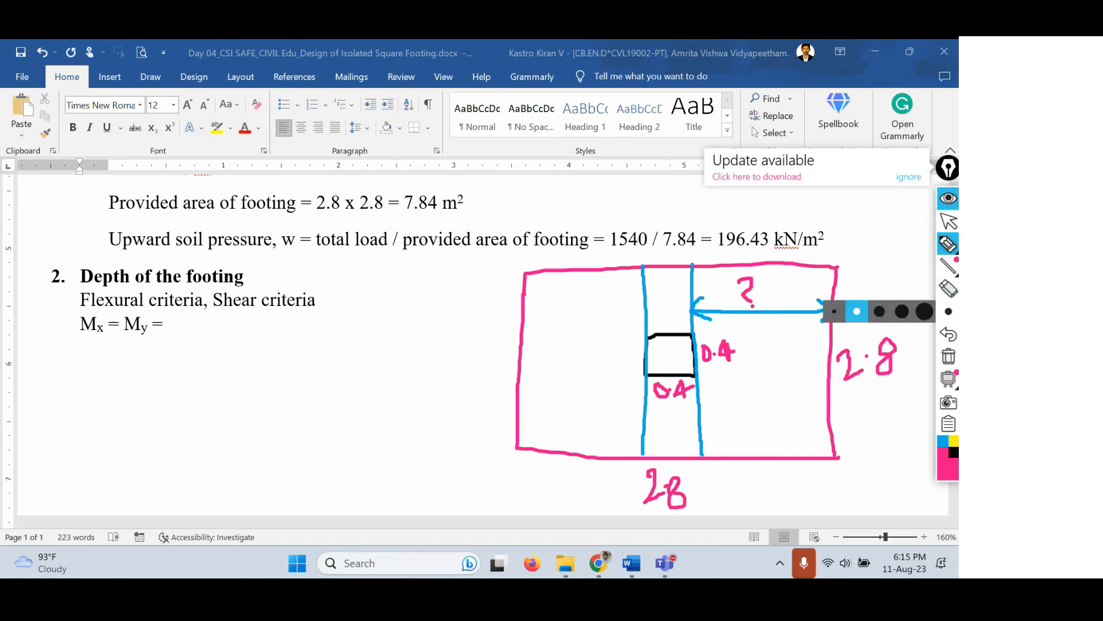
Handwrite the projection length as the fraction (2.8 − 0.4) / 2 in pink below the Mx = My line.
mouse_move(101, 362)
mouse_down()
mouse_move(104, 390)
mouse_move(125, 388)
mouse_up()
click(130, 367)
drag(157, 355, 196, 361)
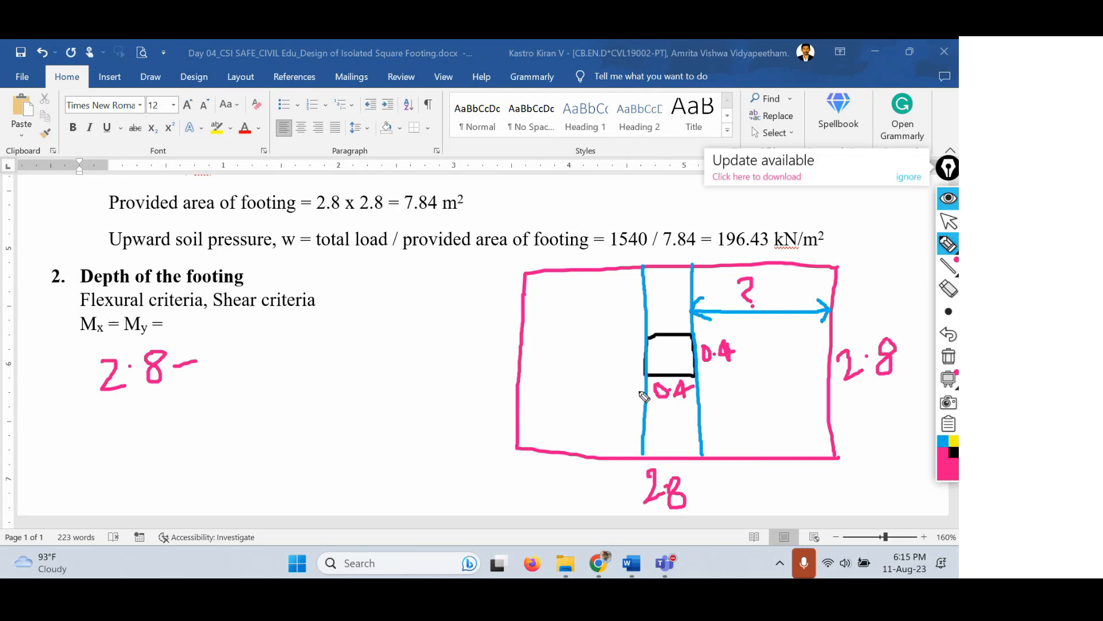
mouse_move(214, 349)
mouse_down()
mouse_move(231, 366)
mouse_move(265, 370)
mouse_move(257, 358)
mouse_move(288, 347)
mouse_up()
click(237, 356)
drag(102, 399, 275, 371)
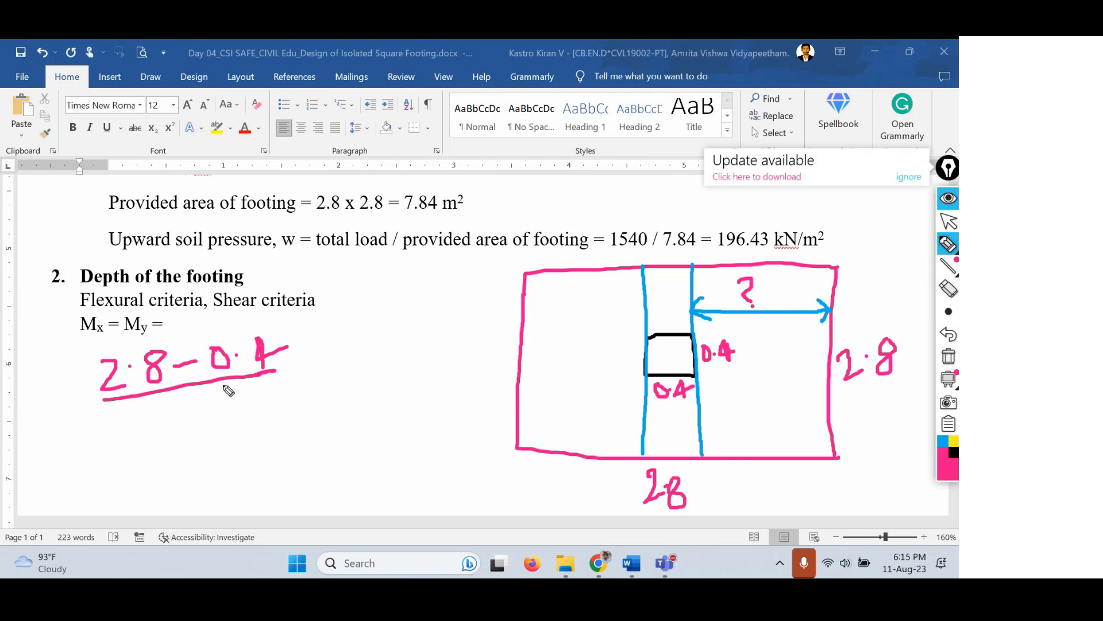
drag(178, 405, 234, 423)
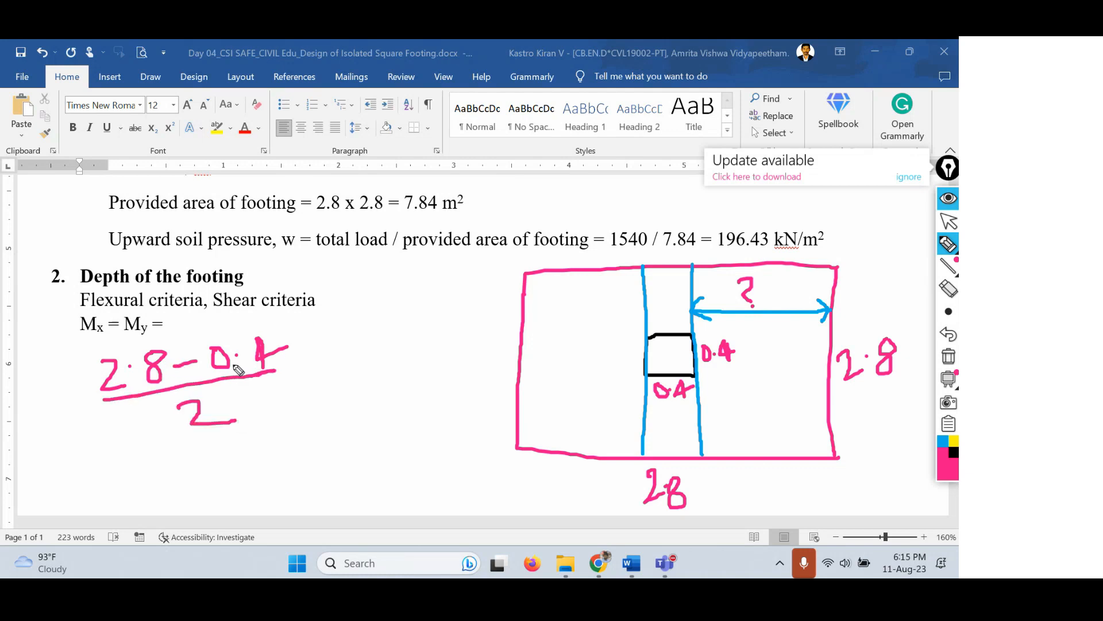
Continue the handwritten calculation with = 2.4 / 2 = 1.2 m.
drag(300, 359, 322, 369)
mouse_move(349, 331)
mouse_down()
mouse_move(373, 351)
mouse_move(412, 331)
mouse_up()
click(375, 339)
mouse_move(360, 362)
mouse_down()
mouse_move(418, 346)
mouse_move(396, 373)
mouse_move(425, 384)
mouse_up()
drag(335, 428, 352, 428)
drag(336, 439, 484, 422)
click(386, 426)
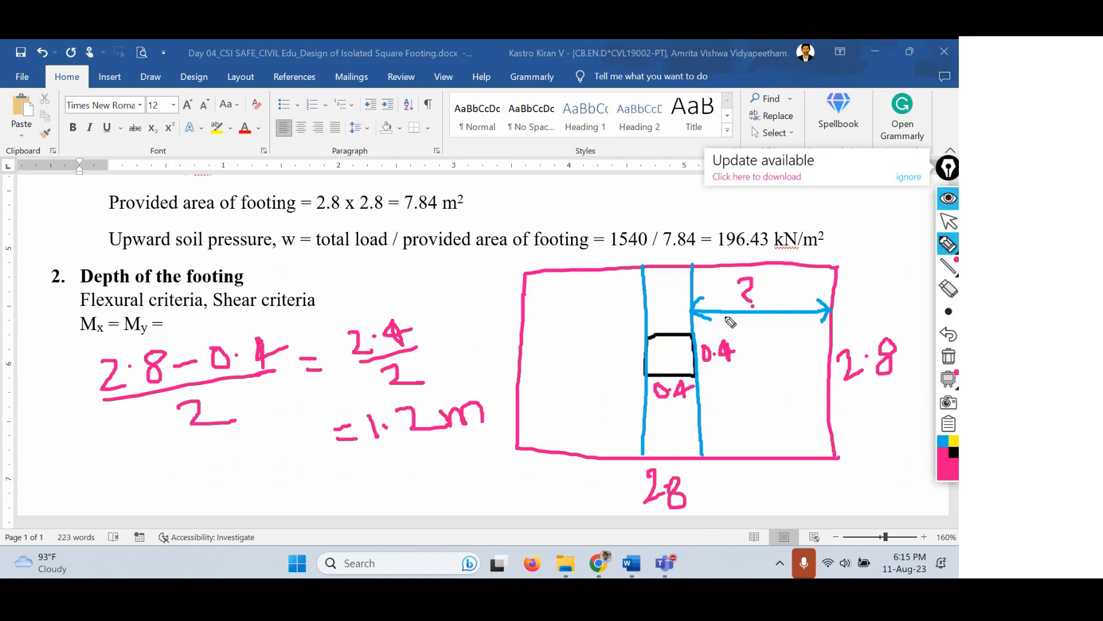
Write 1.2 m next to the question mark above the arrow, and clear all pen annotations from the screen.
mouse_move(762, 279)
mouse_down()
mouse_move(762, 295)
mouse_move(800, 275)
mouse_move(790, 292)
mouse_move(811, 275)
mouse_move(818, 286)
mouse_move(758, 298)
mouse_up()
click(772, 288)
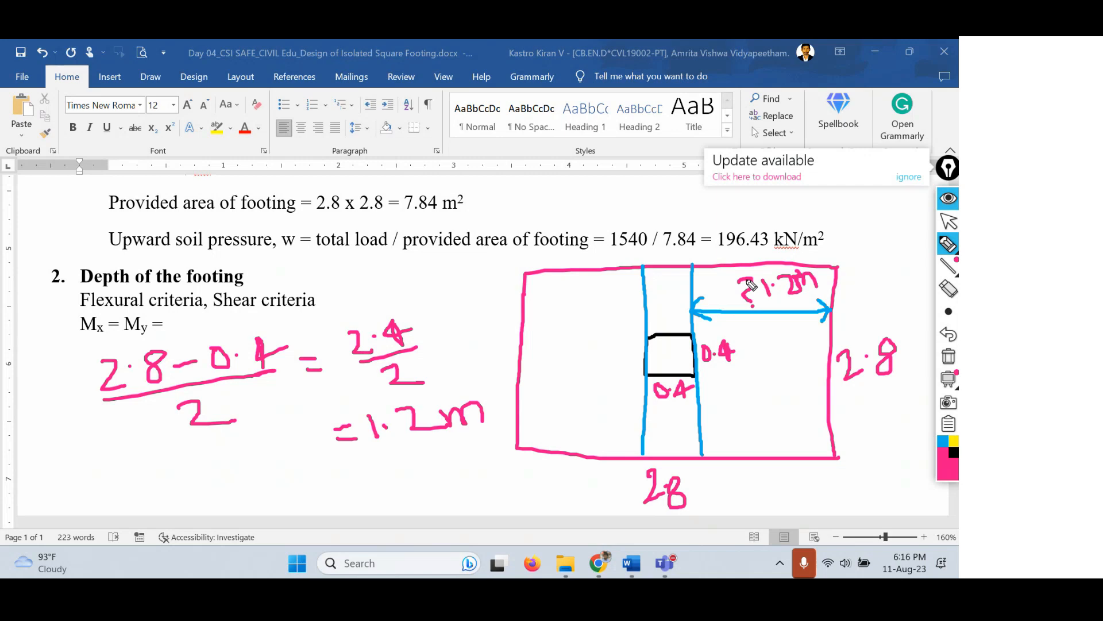
click(949, 359)
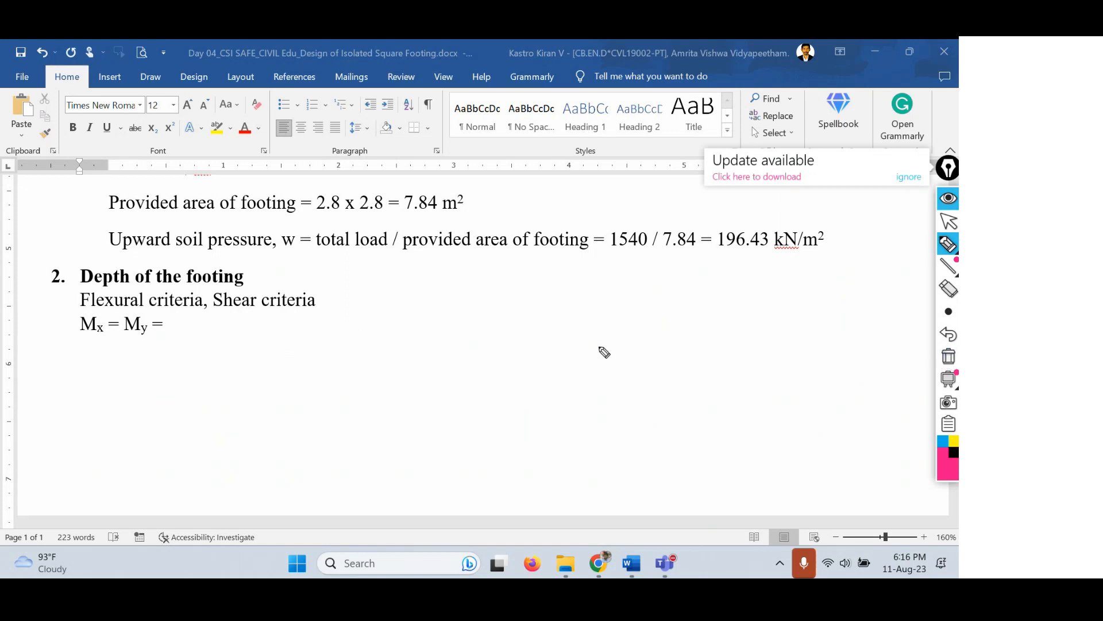
Redraw the footing as a large pink rectangle with a small black column square at its centre.
mouse_move(532, 269)
mouse_down()
mouse_move(535, 365)
mouse_move(554, 440)
mouse_move(819, 439)
mouse_up()
mouse_move(533, 270)
mouse_down()
mouse_move(845, 266)
mouse_move(845, 436)
mouse_move(818, 441)
mouse_up()
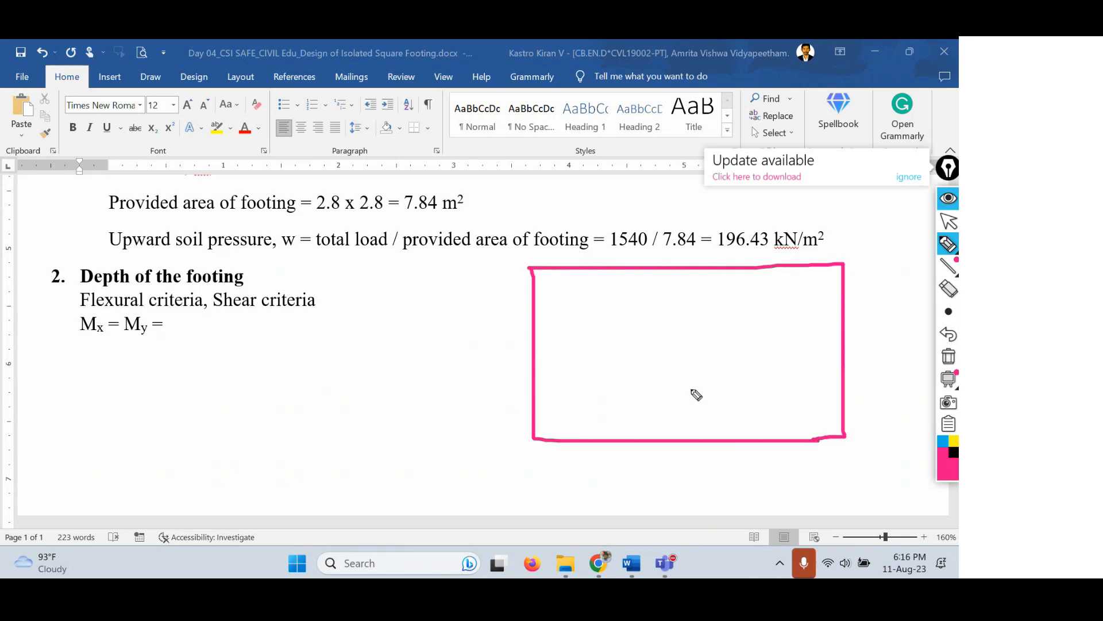
click(954, 452)
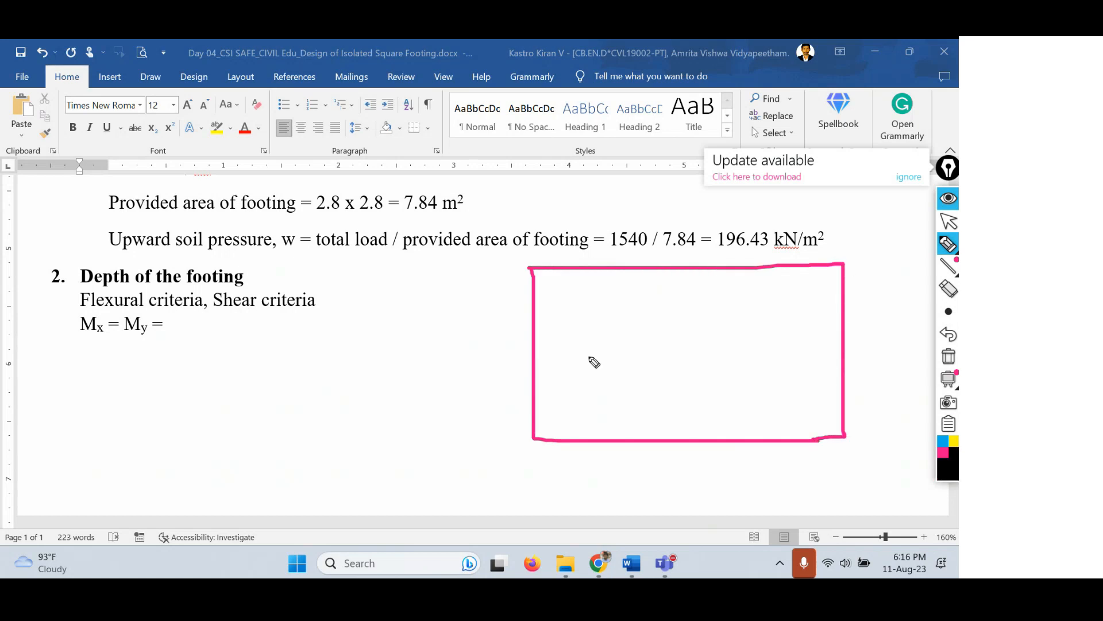
mouse_move(646, 332)
mouse_down()
mouse_move(646, 372)
mouse_move(712, 372)
mouse_move(706, 322)
mouse_move(642, 326)
mouse_up()
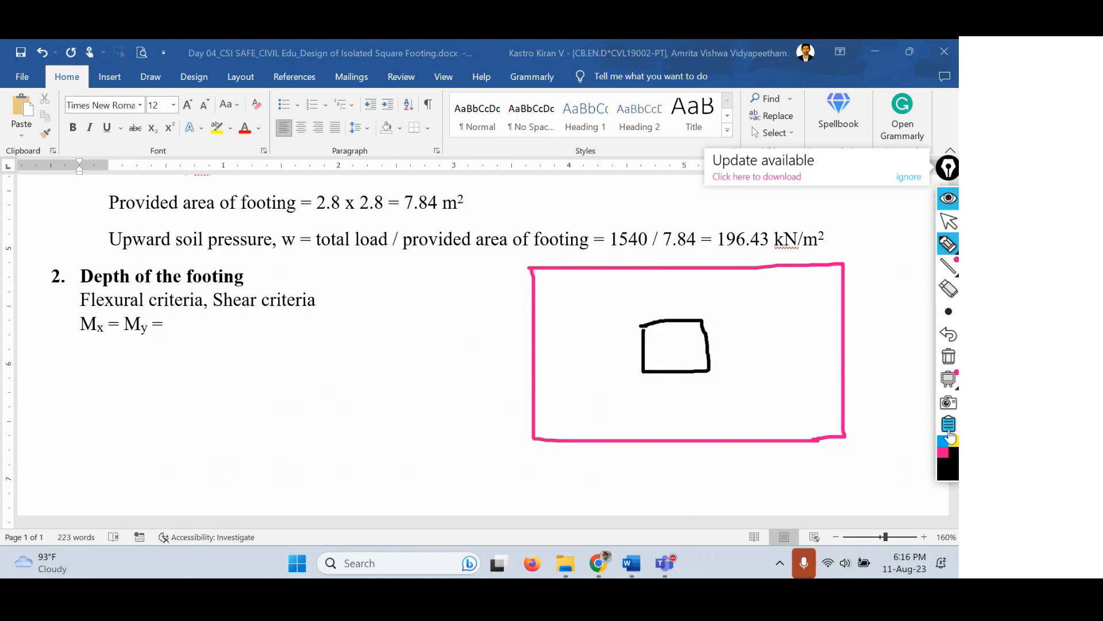
Draw a blue vertical line along the column's right face and a blue horizontal line along its top face, across the whole footing.
click(944, 441)
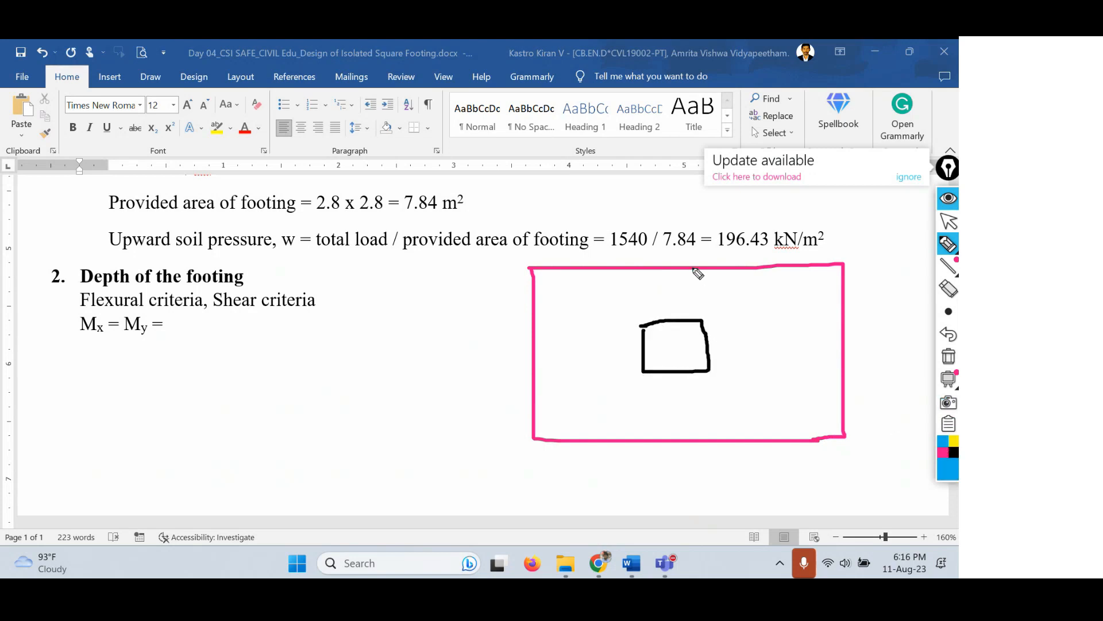
drag(697, 267, 706, 436)
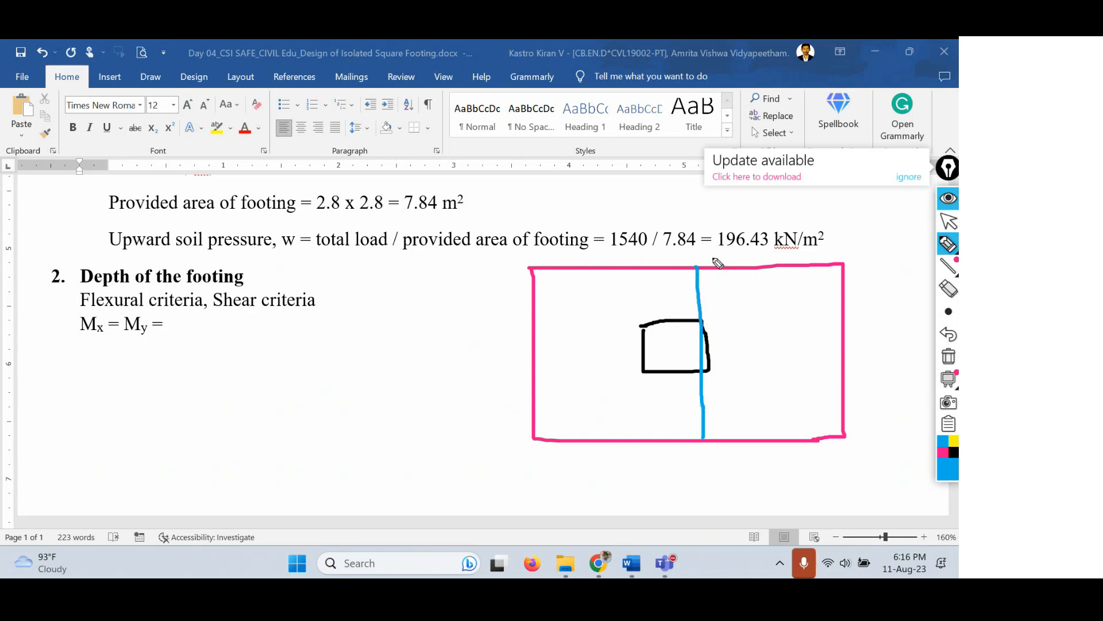
drag(532, 320, 840, 323)
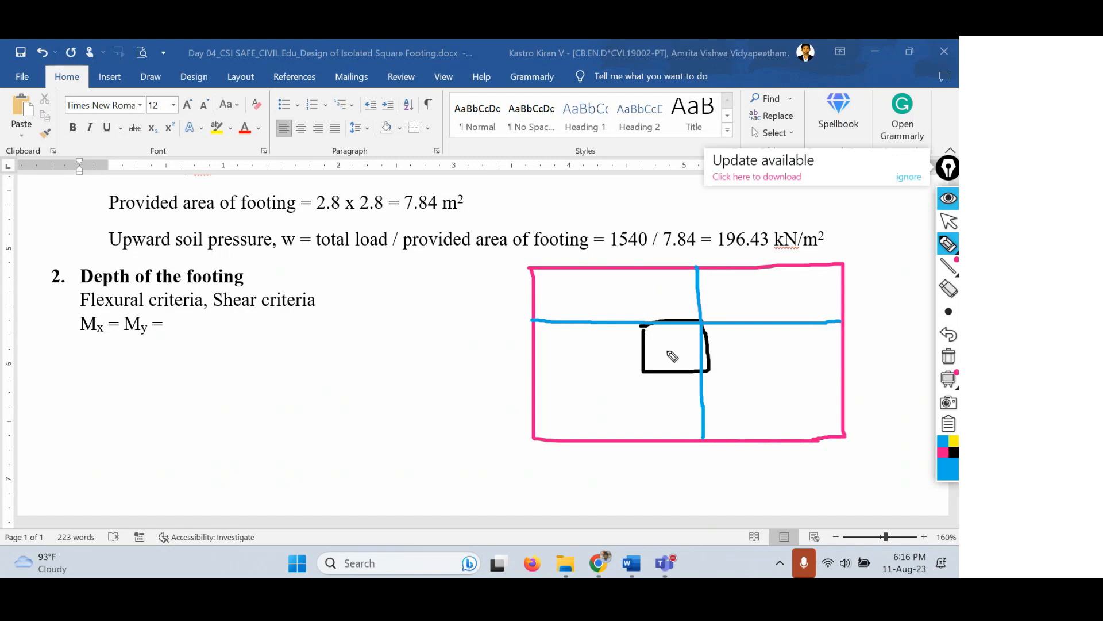
Draw a double-headed blue arrow from the column's right face to the footing's right edge and mark it with a question mark.
mouse_move(714, 351)
mouse_down()
mouse_move(845, 346)
mouse_move(839, 360)
mouse_move(843, 344)
mouse_up()
mouse_move(720, 333)
mouse_down()
mouse_move(701, 347)
mouse_move(729, 356)
mouse_up()
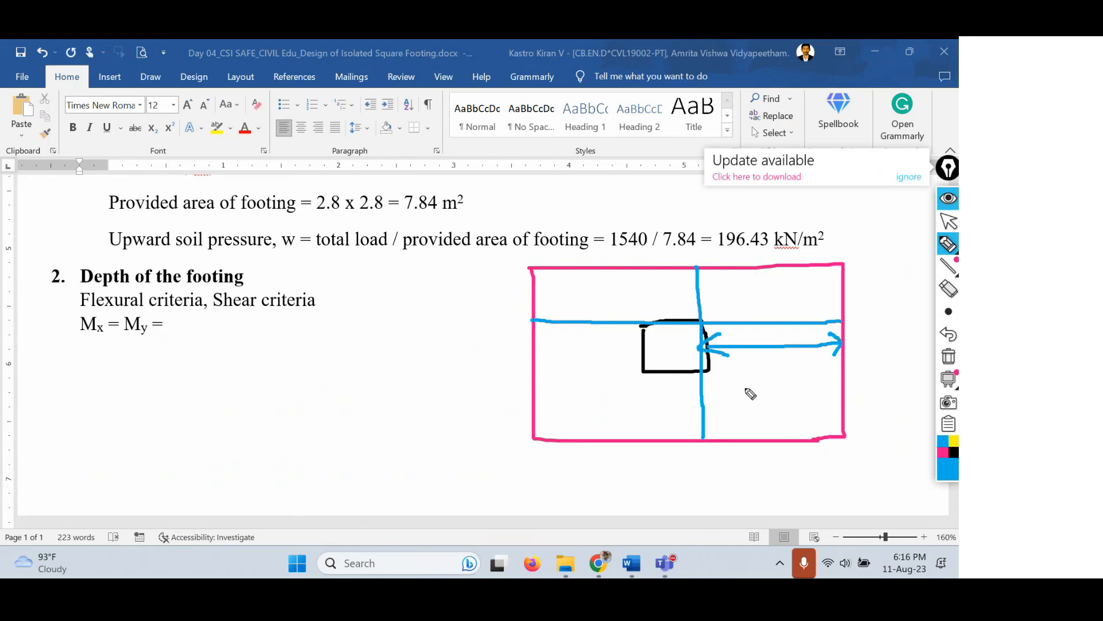
mouse_move(762, 326)
mouse_down()
mouse_move(774, 326)
mouse_move(772, 345)
mouse_up()
click(783, 340)
Label the bottom and right sides of the redrawn footing 2.8 in pink.
click(946, 453)
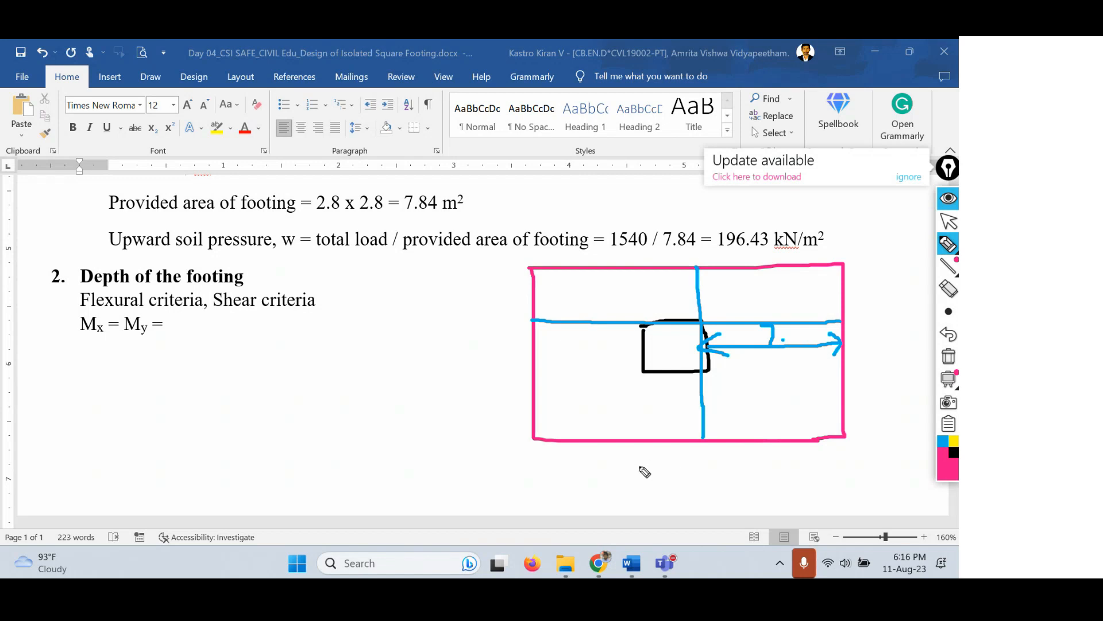
mouse_move(639, 463)
mouse_down()
mouse_move(667, 493)
mouse_move(685, 466)
mouse_up()
click(665, 475)
mouse_move(846, 351)
mouse_down()
mouse_move(869, 366)
mouse_move(882, 345)
mouse_move(891, 355)
mouse_move(882, 339)
mouse_up()
click(872, 351)
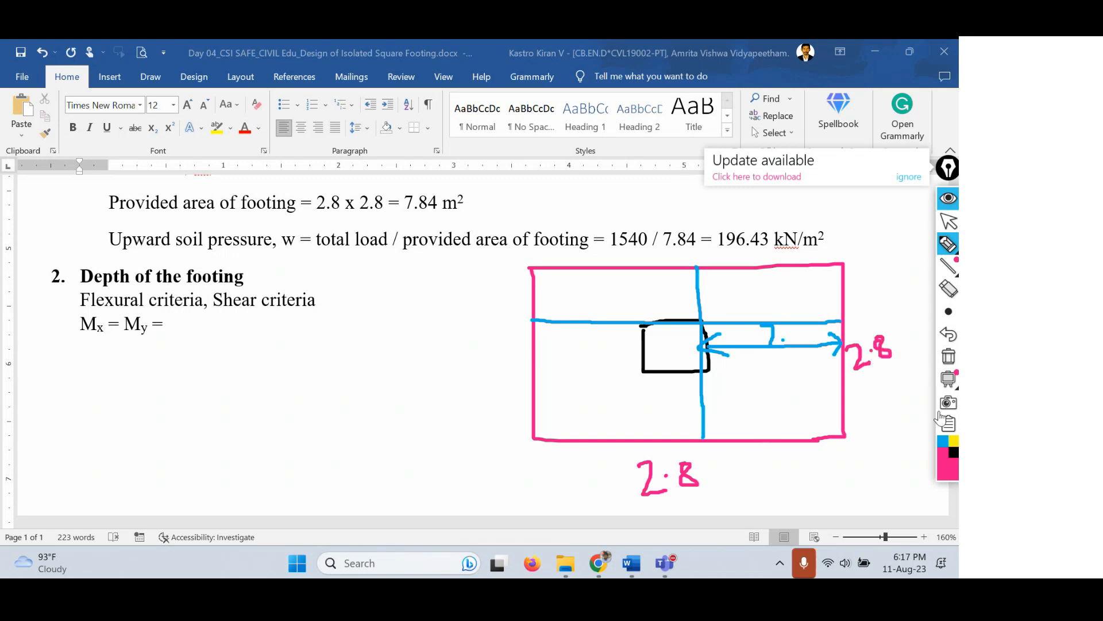
Label the column square 0.4 in black below its bottom side and beside its left side.
click(953, 453)
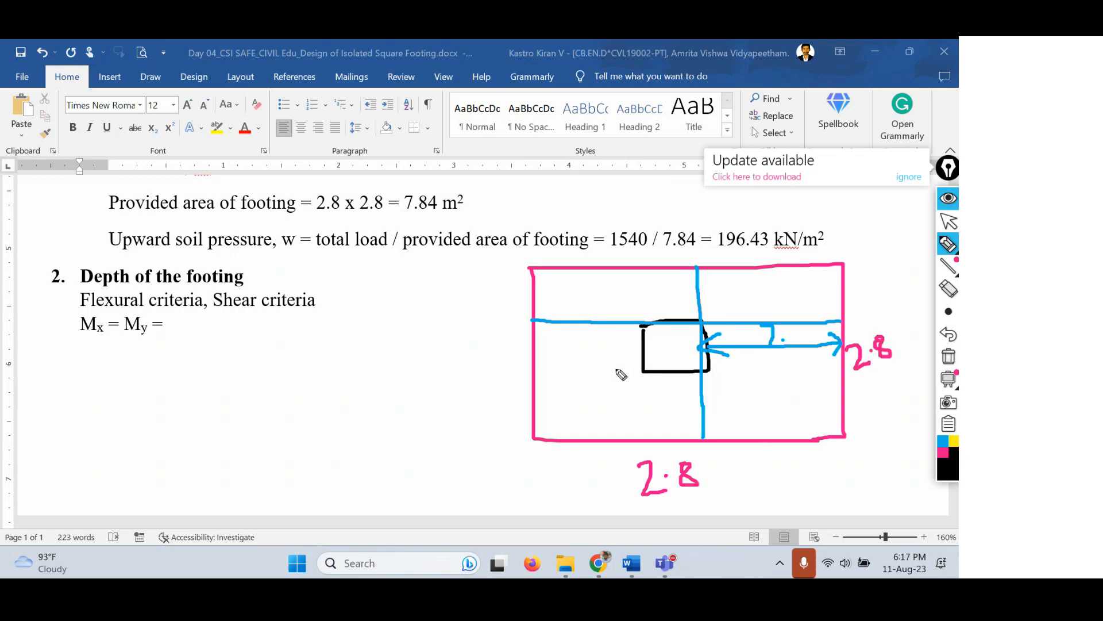
mouse_move(668, 383)
mouse_down()
mouse_move(663, 398)
mouse_move(701, 386)
mouse_up()
click(673, 387)
drag(598, 343, 638, 340)
click(611, 348)
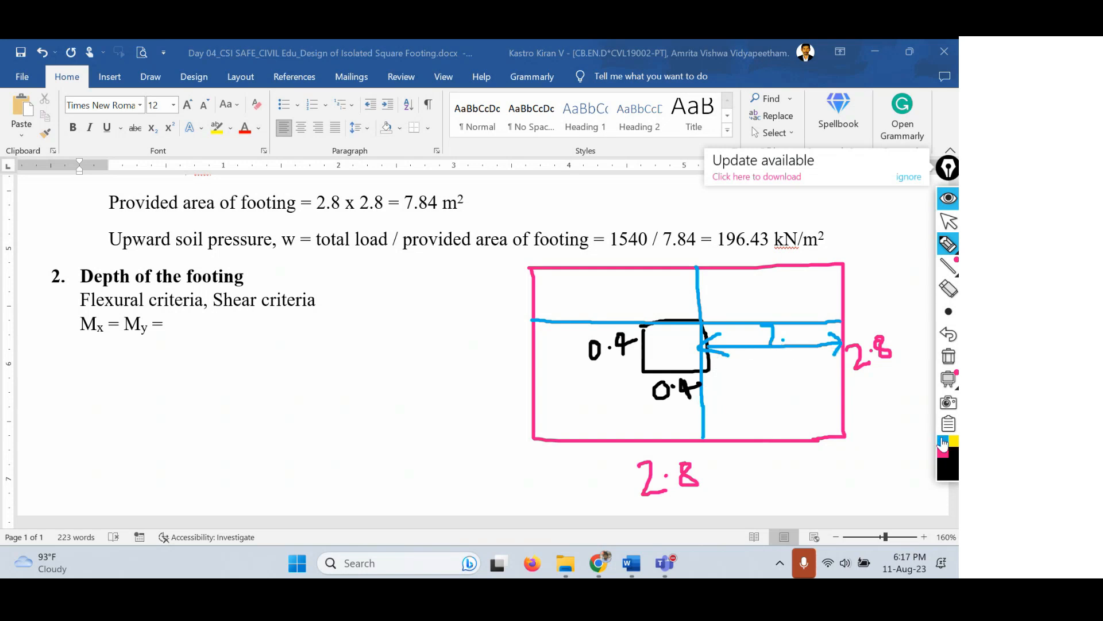
Write the fraction (2.8 − 0.4) / 2 followed by an equals sign in blue ink below the moment line.
click(942, 442)
mouse_move(150, 367)
mouse_down()
mouse_move(192, 385)
mouse_move(208, 354)
mouse_move(259, 366)
mouse_move(270, 348)
mouse_move(296, 352)
mouse_move(285, 357)
mouse_move(310, 348)
mouse_up()
click(189, 375)
drag(173, 405, 300, 384)
mouse_move(233, 412)
mouse_down()
mouse_move(249, 408)
mouse_move(283, 430)
mouse_up()
drag(330, 372, 358, 381)
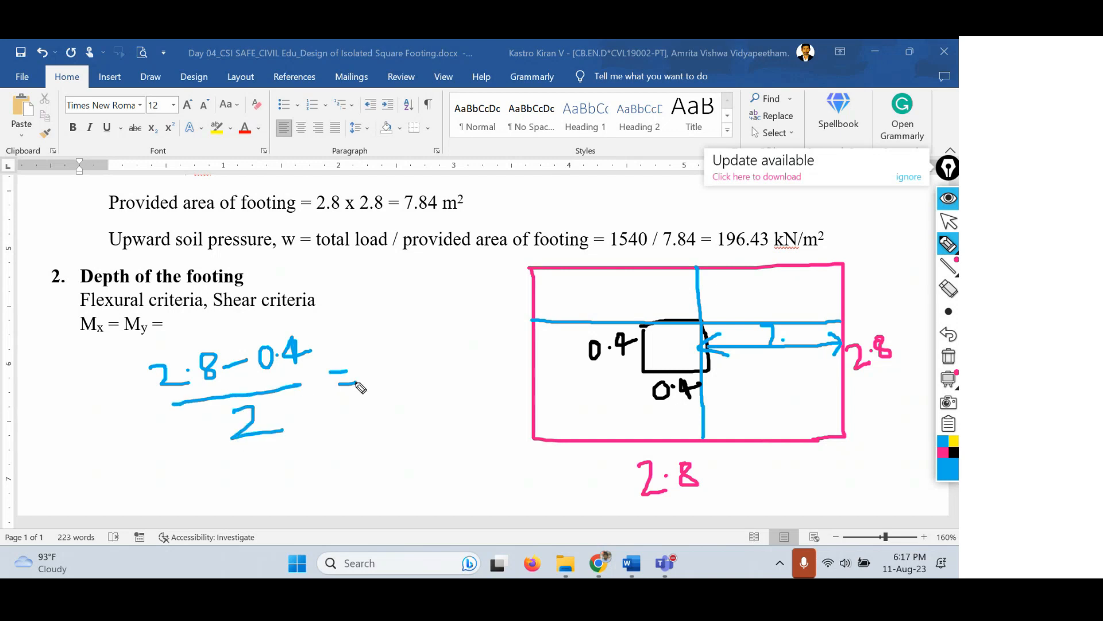
Continue the handwritten calculation in blue with 2.4/2 and the result = 1.2 m.
mouse_move(365, 343)
mouse_down()
mouse_move(378, 358)
mouse_move(418, 362)
mouse_move(416, 333)
mouse_move(428, 361)
mouse_move(409, 393)
mouse_move(437, 386)
mouse_up()
click(399, 347)
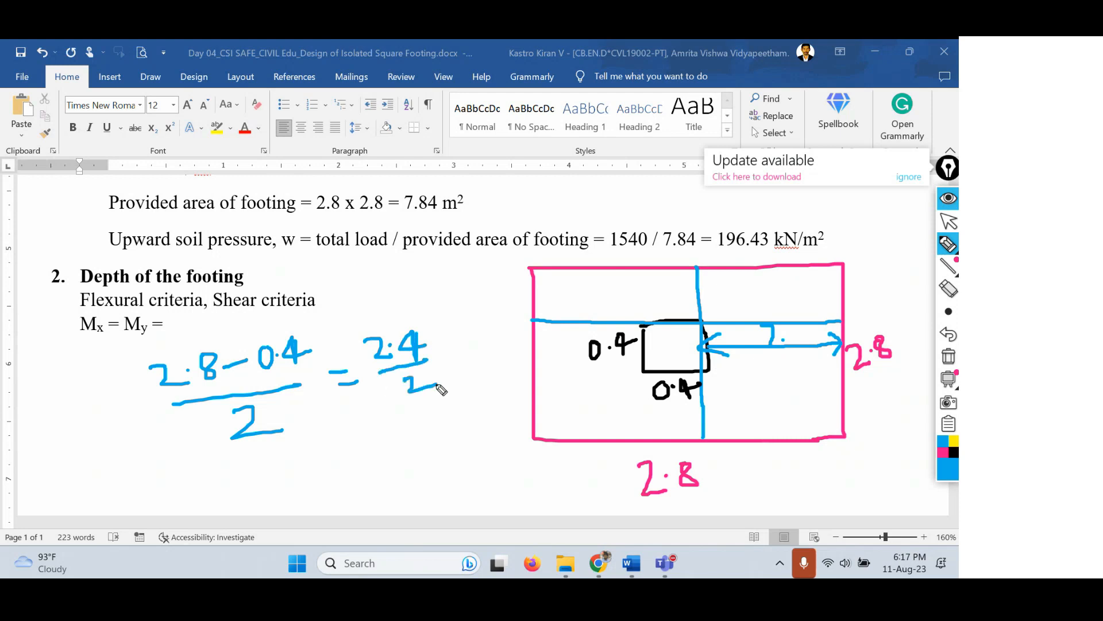
mouse_move(377, 439)
mouse_down()
mouse_move(446, 435)
mouse_move(463, 420)
mouse_up()
click(423, 435)
Label the sketch's horizontal projection arrow 1.2 m in blue and circle both that label and the handwritten result.
mouse_move(748, 352)
mouse_down()
mouse_move(755, 369)
mouse_move(806, 363)
mouse_up()
click(761, 366)
mouse_move(747, 345)
mouse_down()
mouse_move(740, 375)
mouse_move(825, 377)
mouse_move(755, 344)
mouse_move(741, 357)
mouse_up()
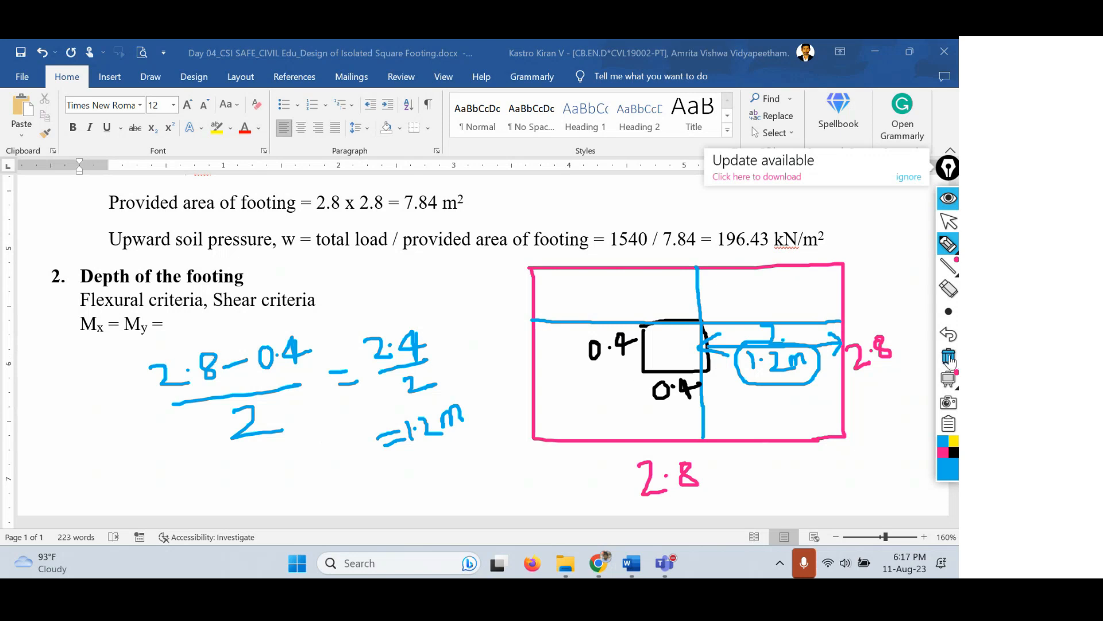
mouse_move(452, 395)
mouse_down()
mouse_move(385, 402)
mouse_move(377, 488)
mouse_move(442, 404)
mouse_up()
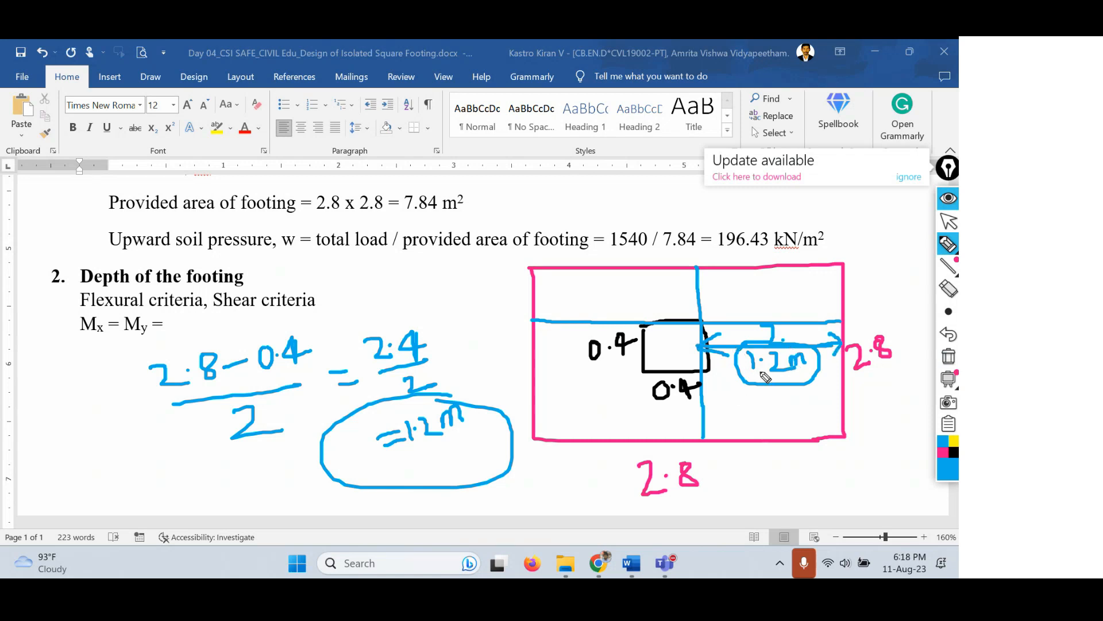
Draw a double-headed blue arrow from the footing's top edge to the column's top-face line and label it 1.2.
drag(699, 262, 702, 315)
drag(609, 269, 622, 315)
mouse_move(609, 268)
mouse_down()
mouse_move(640, 296)
mouse_move(676, 297)
mouse_up()
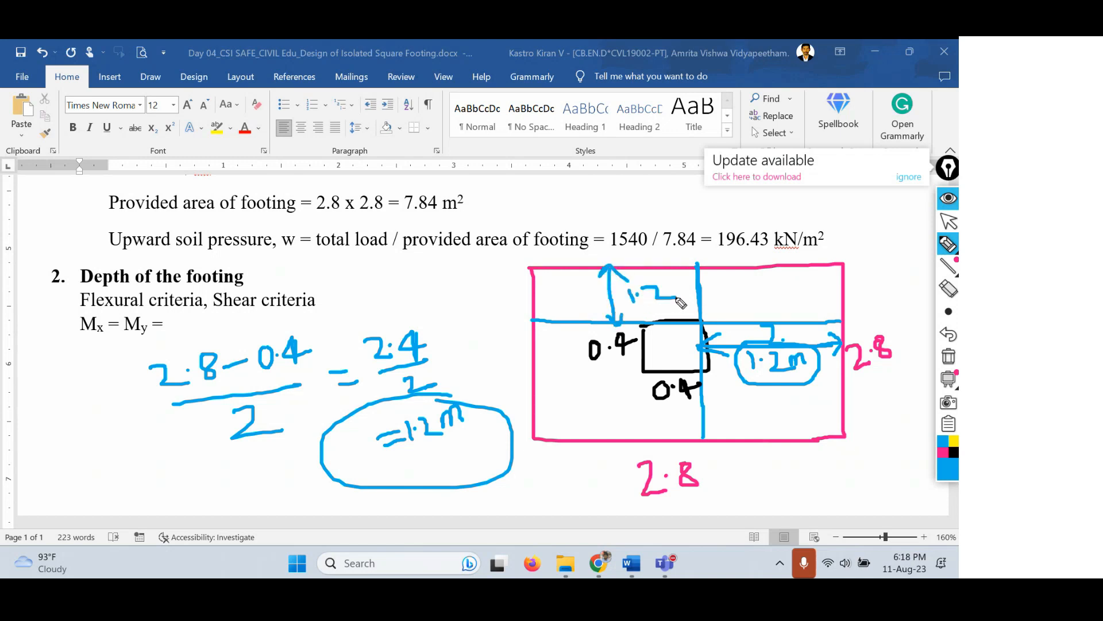
Clear all the ink and continue the Mx = My line with 196.43 x 2.8 x 1.2²/2, with the exponent in superscript.
mouse_move(949, 380)
click(948, 357)
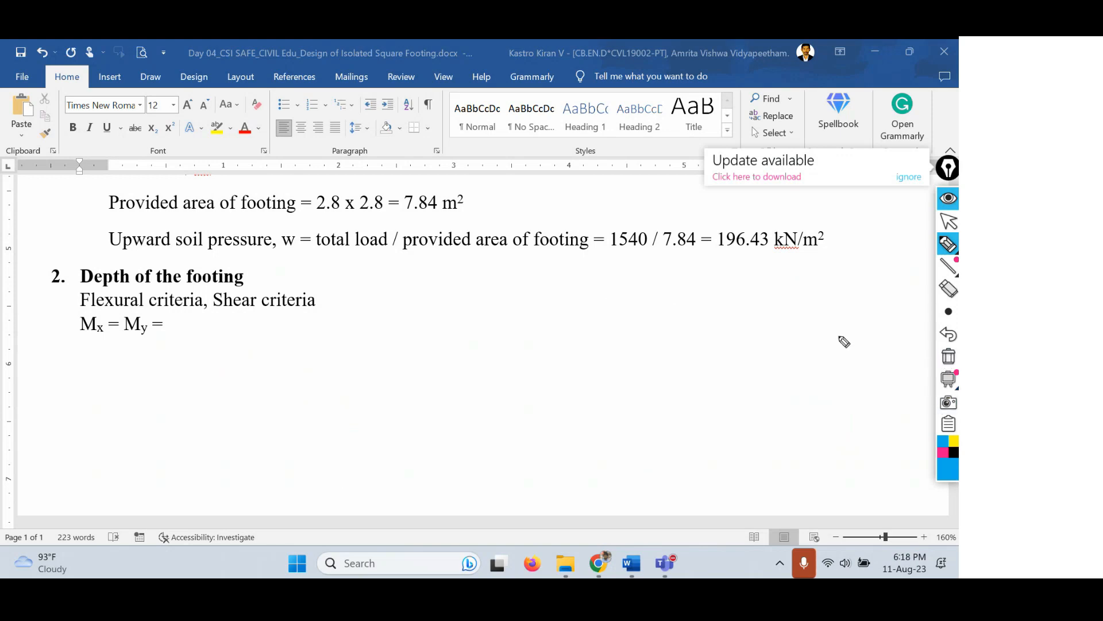
click(192, 322)
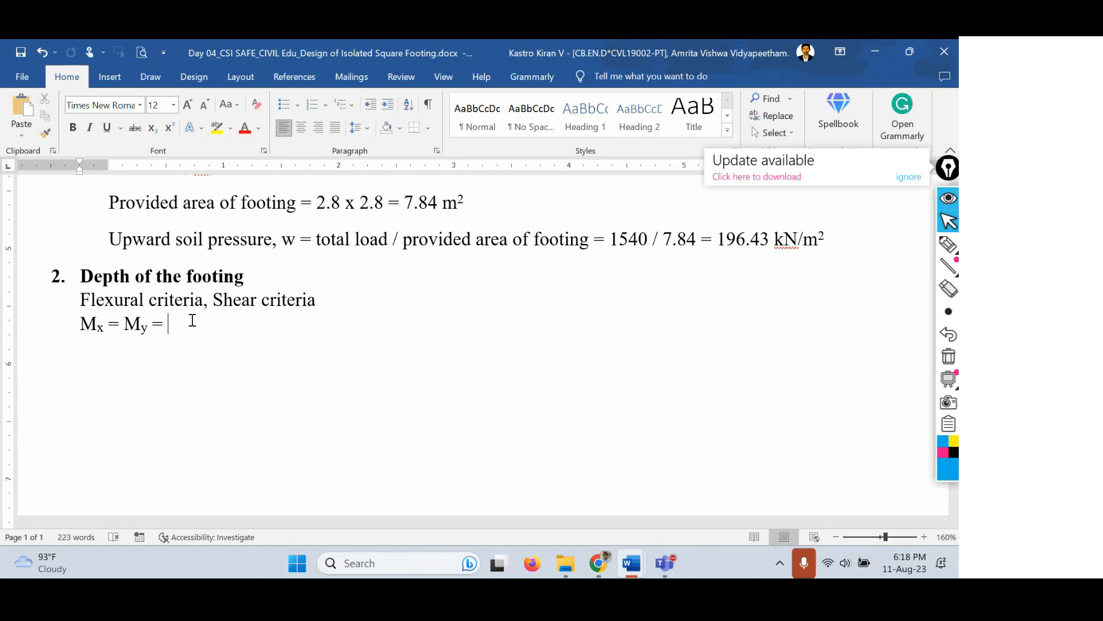
text(196)
text(.43 )
text(z)
text( 2.8)
text( x 1.22/2)
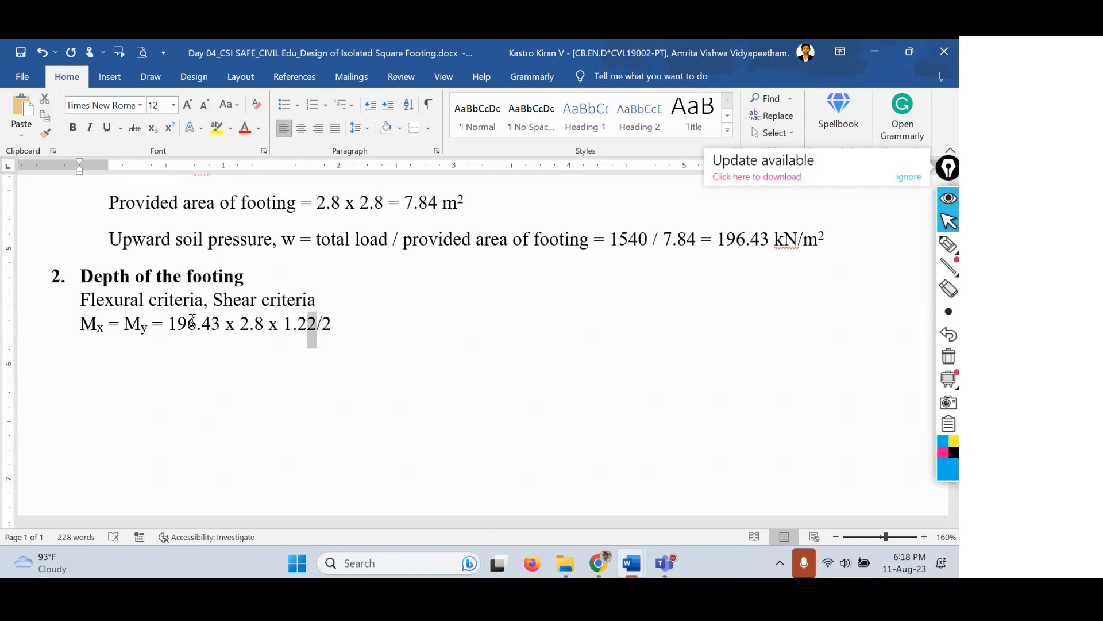
key(Left)
key(shift+Left)
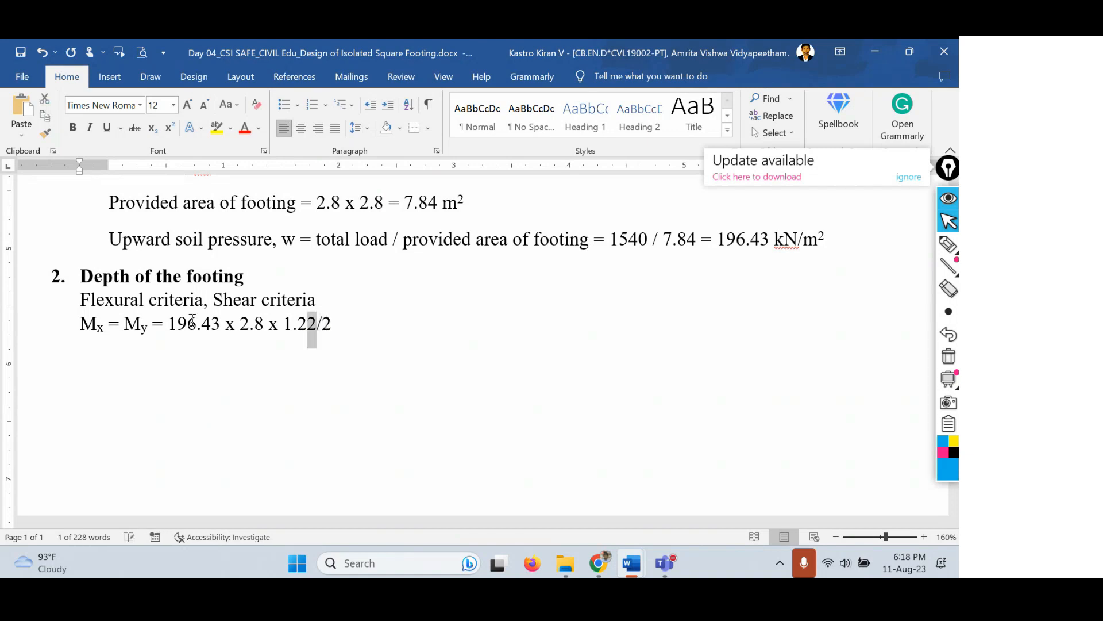
key(ctrl+shift+plus)
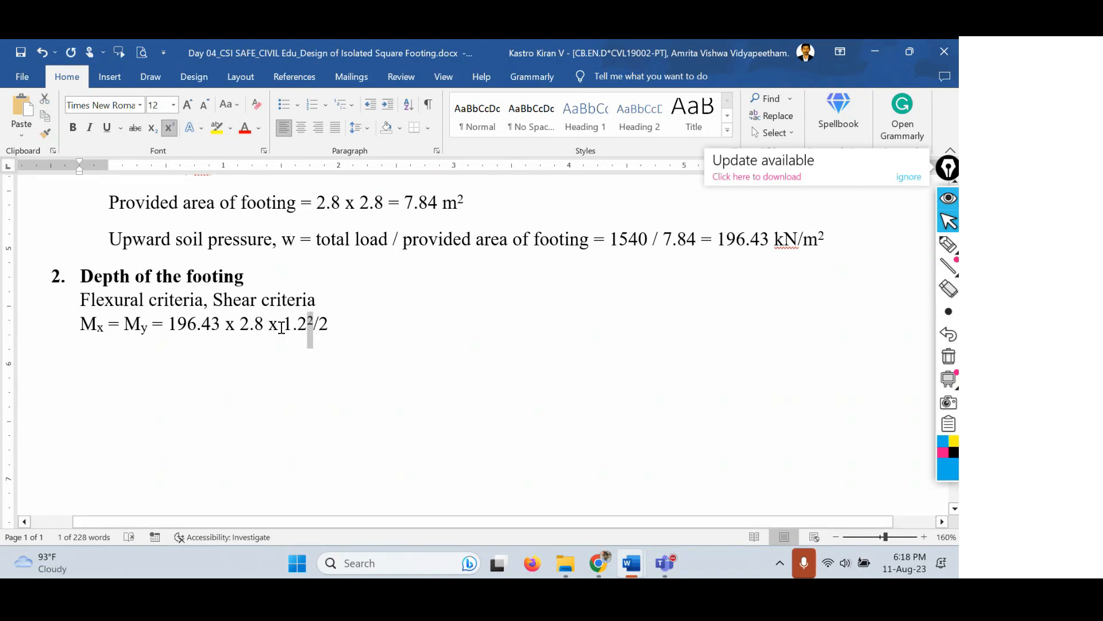
Complete the Mx = My line with the result = 396 kN-m.
drag(283, 325, 312, 320)
click(287, 391)
drag(336, 322, 171, 325)
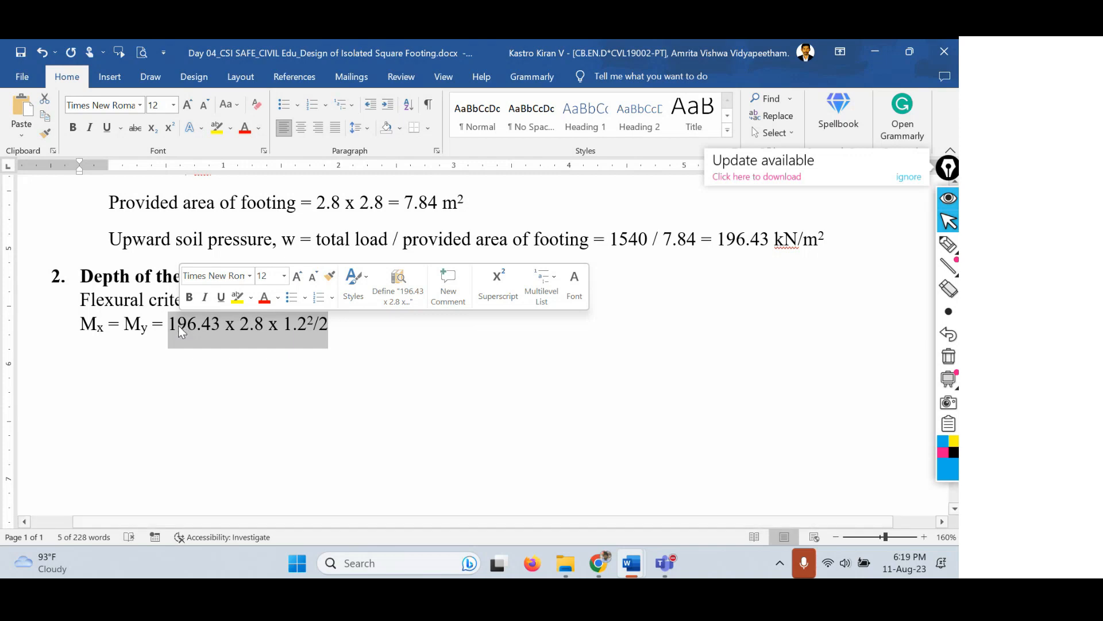
click(446, 330)
text(= )
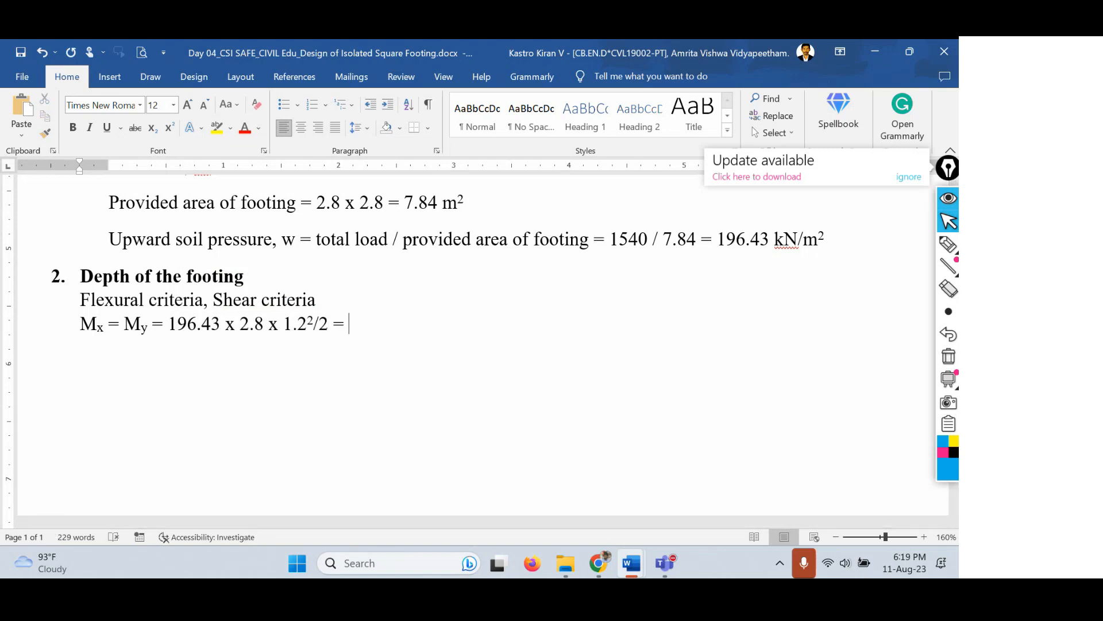
text(396 kN-m)
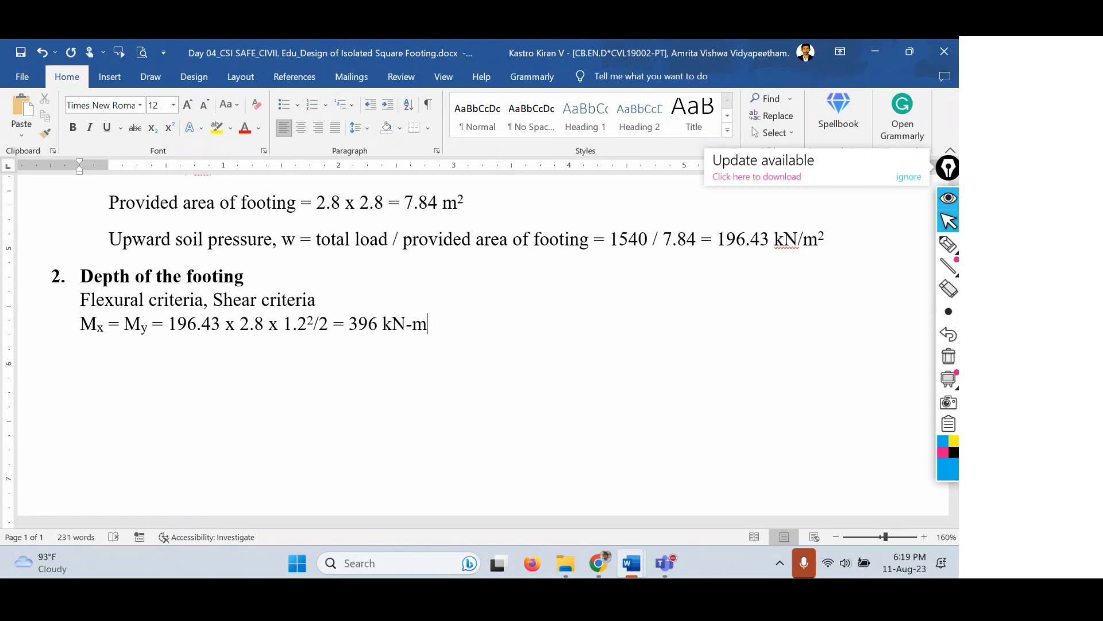
Add the factored moment line Mux = Muy = 1.5 x 396 = 594 kN-m below the Mx = My line.
key(Return)
text(Mux = Muy )
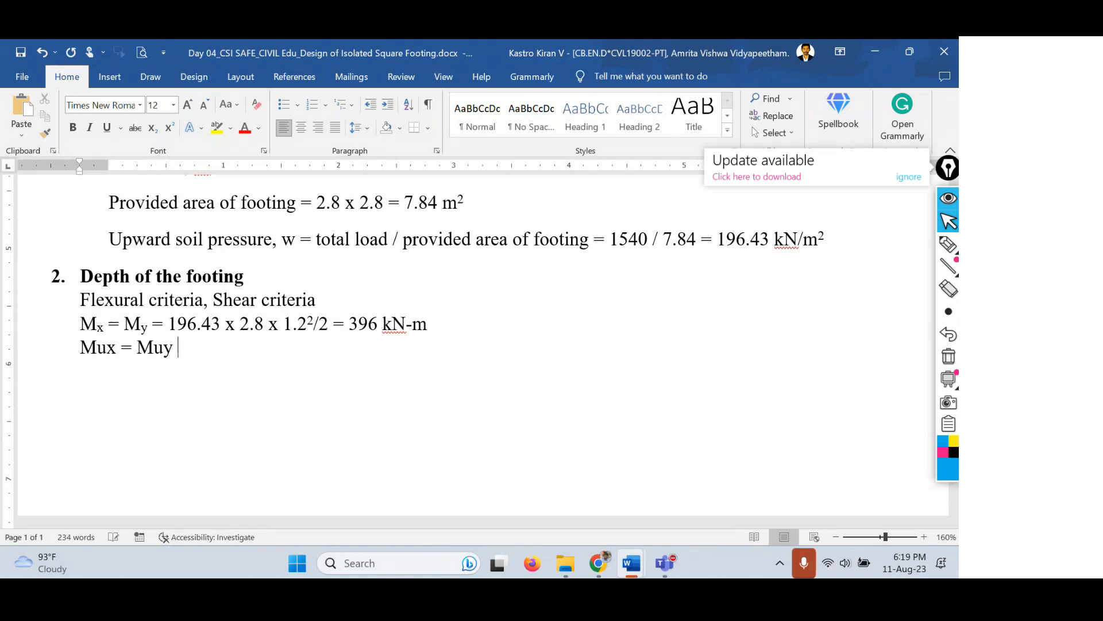
text(= 1.5 x 396 = 594 )
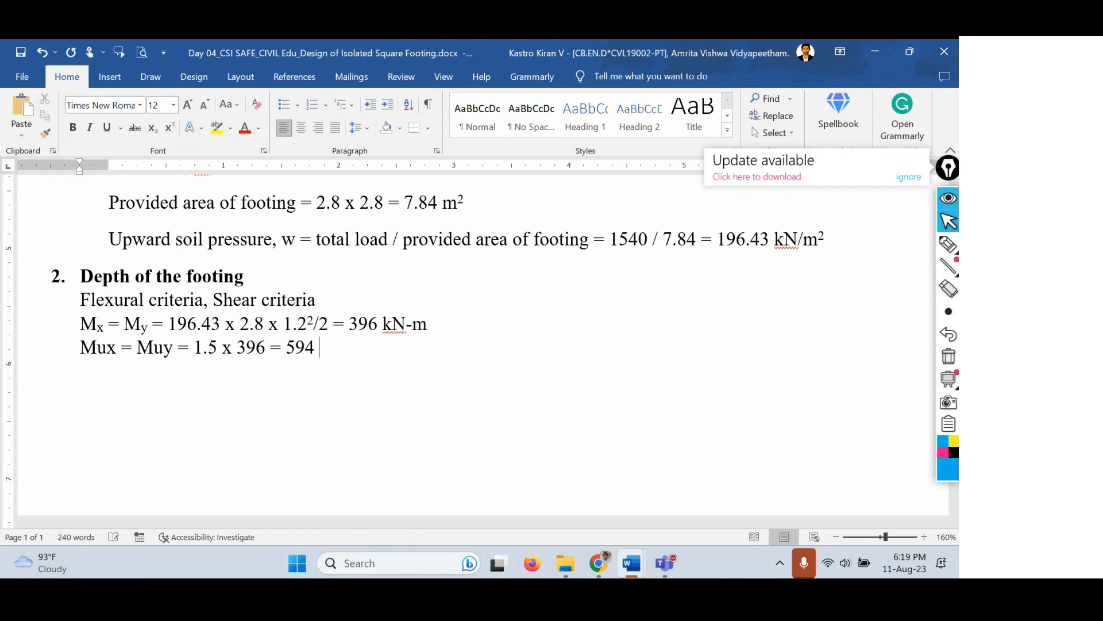
text(kN-m)
Format the uy and ux in the factored moment line as subscripts.
drag(154, 347, 173, 348)
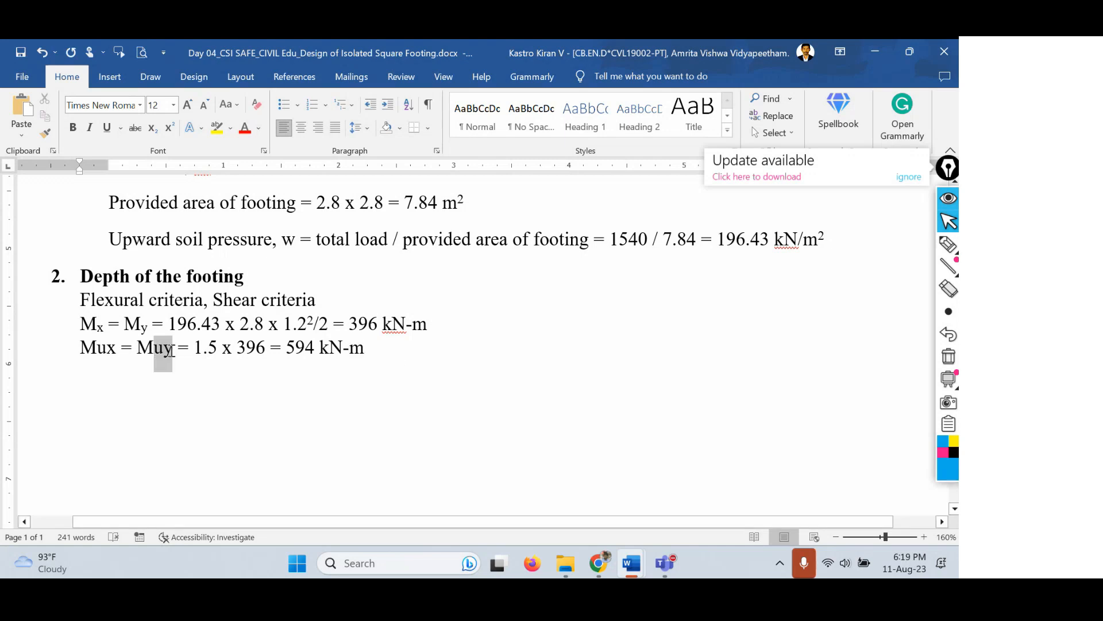
key(ctrl+shift+plus)
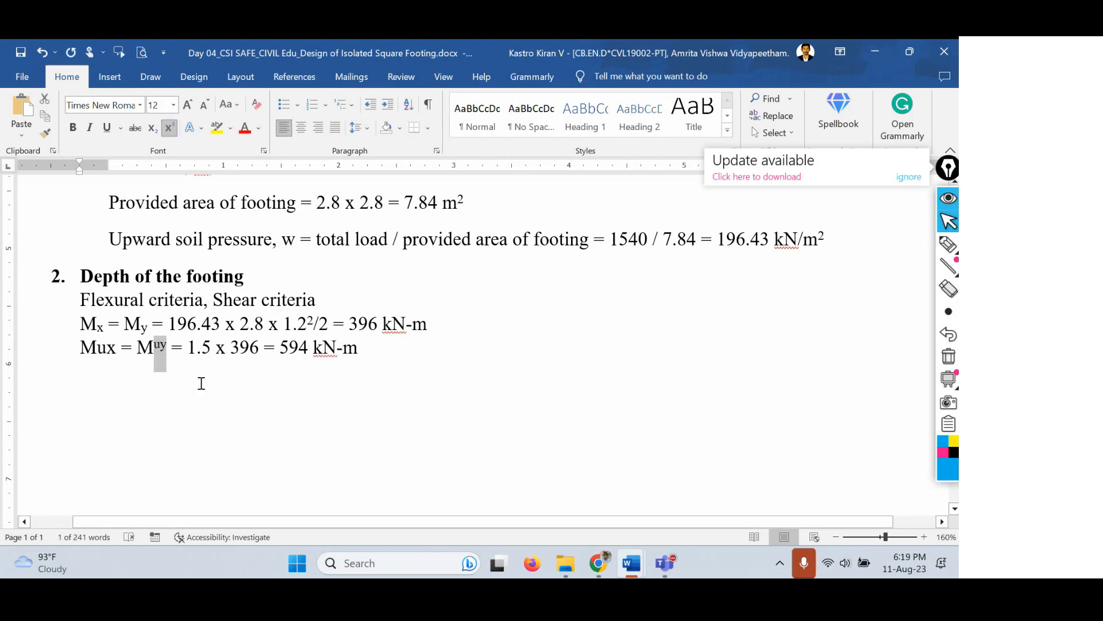
key(ctrl+equal)
key(Home)
key(Right)
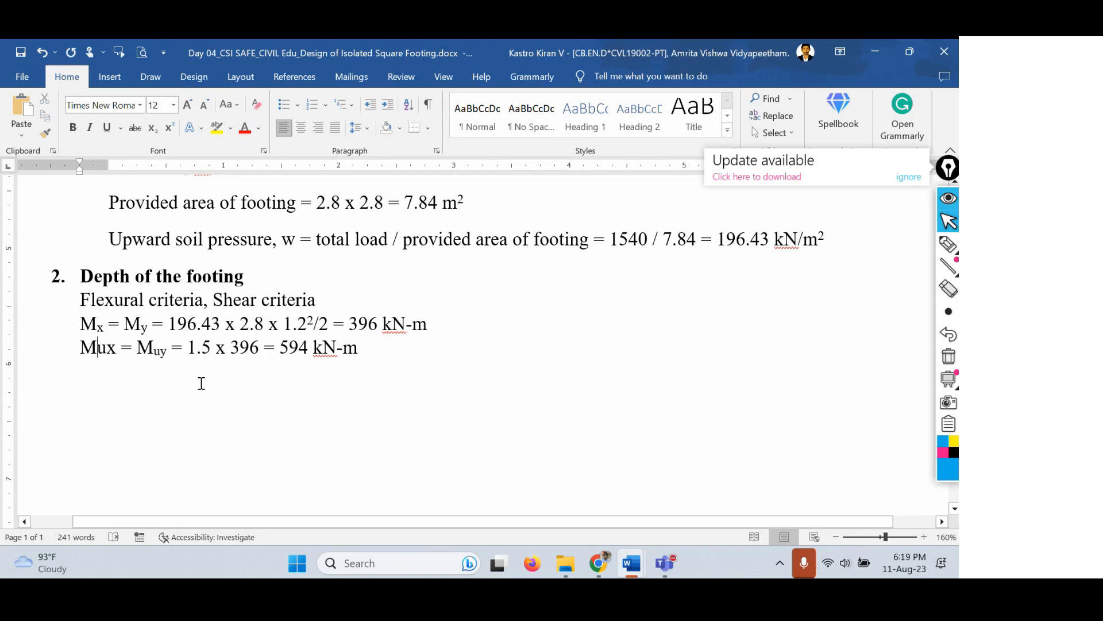
key(Right)
key(Left)
key(shift+Right)
key(shift+Right)
key(ctrl+equal)
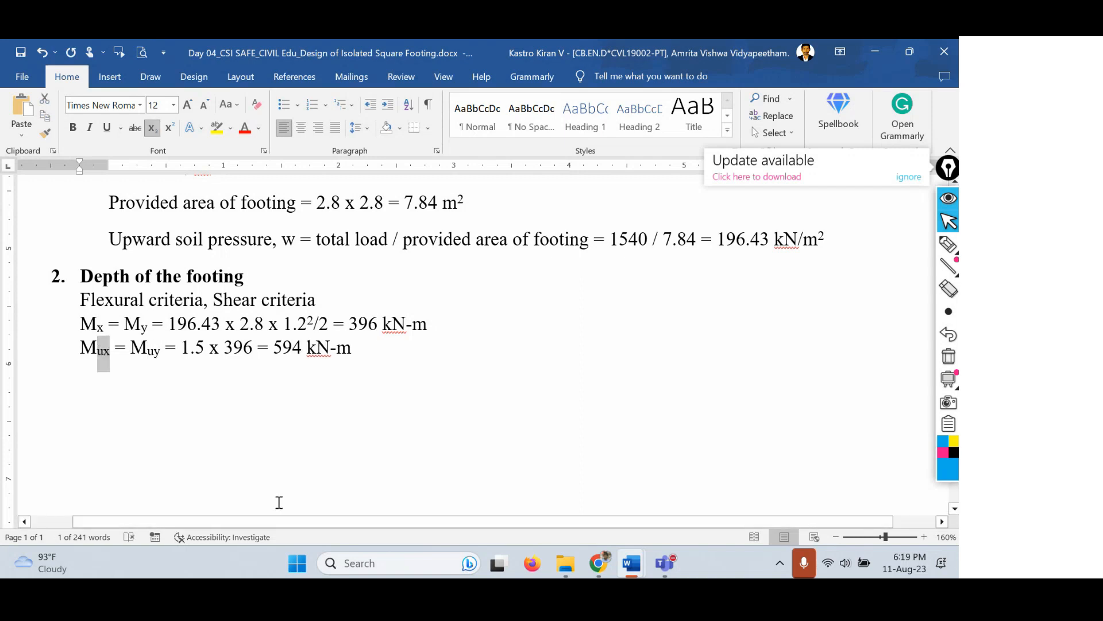
Add the line "The depth required calculation depends on grade of steel (Fe 415)" below the factored moment.
click(368, 353)
key(Return)
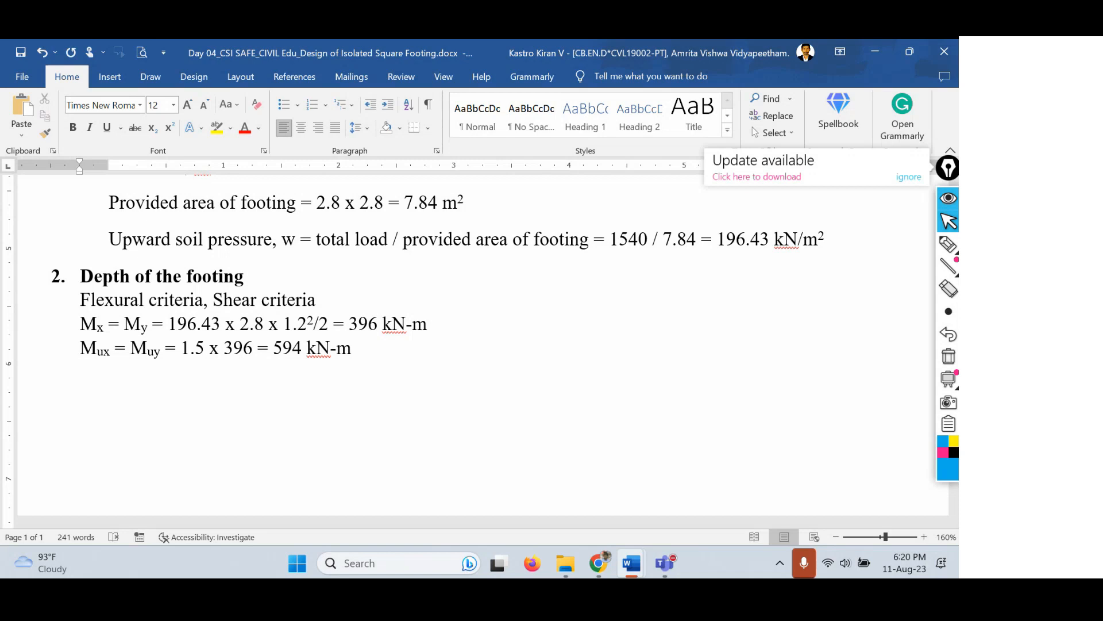
text(the depot)
key(BackSpace)
key(BackSpace)
text(th)
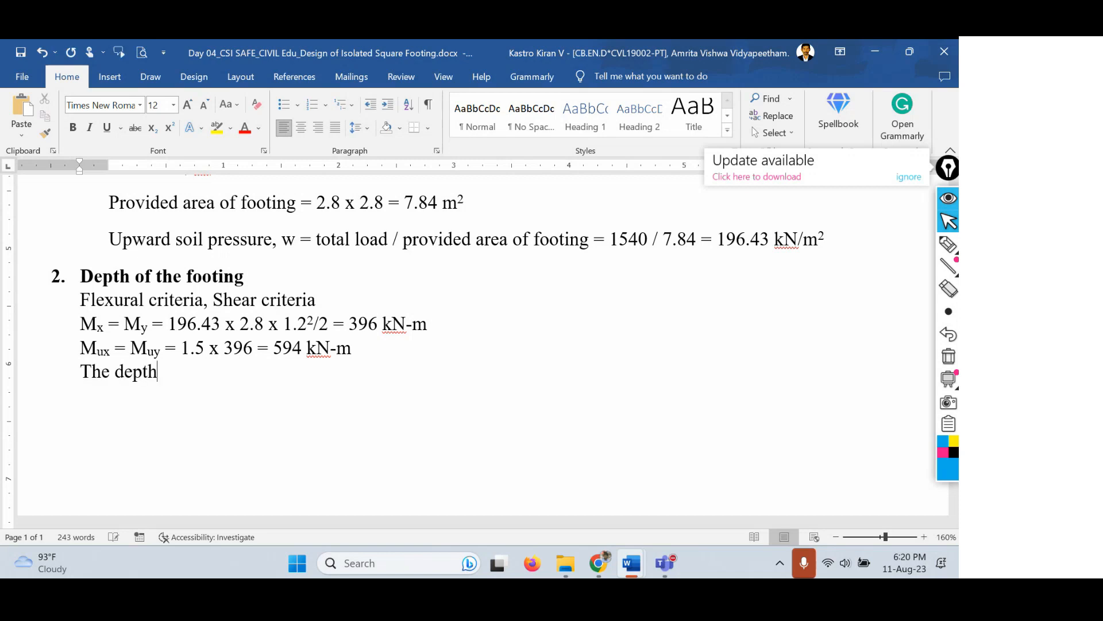
text( required calculat)
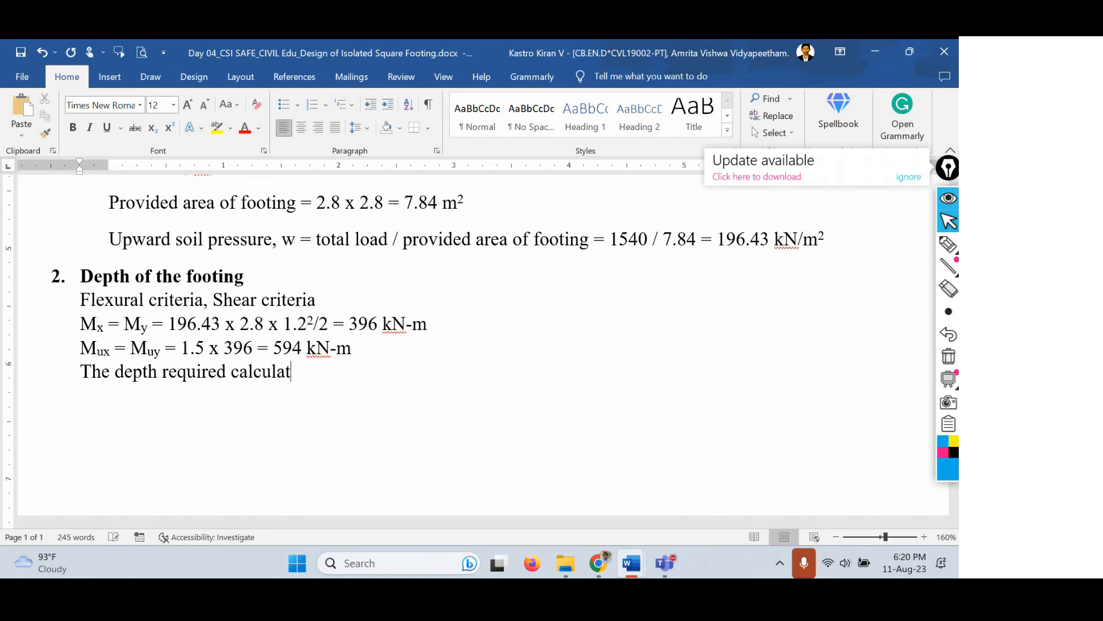
text(ion depths)
key(BackSpace)
key(BackSpace)
key(BackSpace)
text(ends )
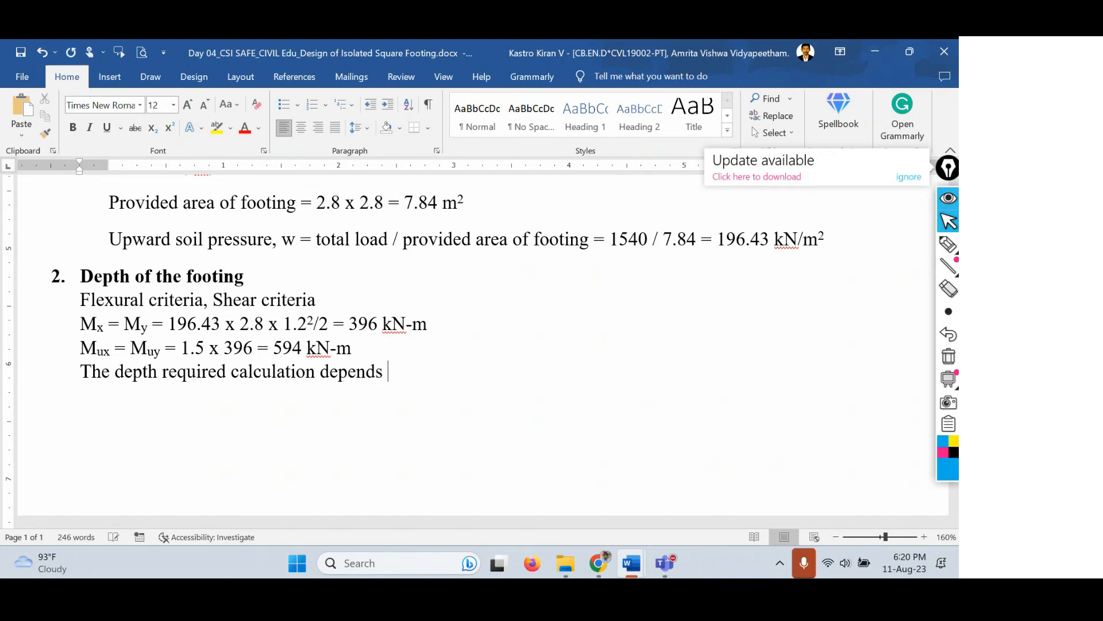
text(on grade of steel)
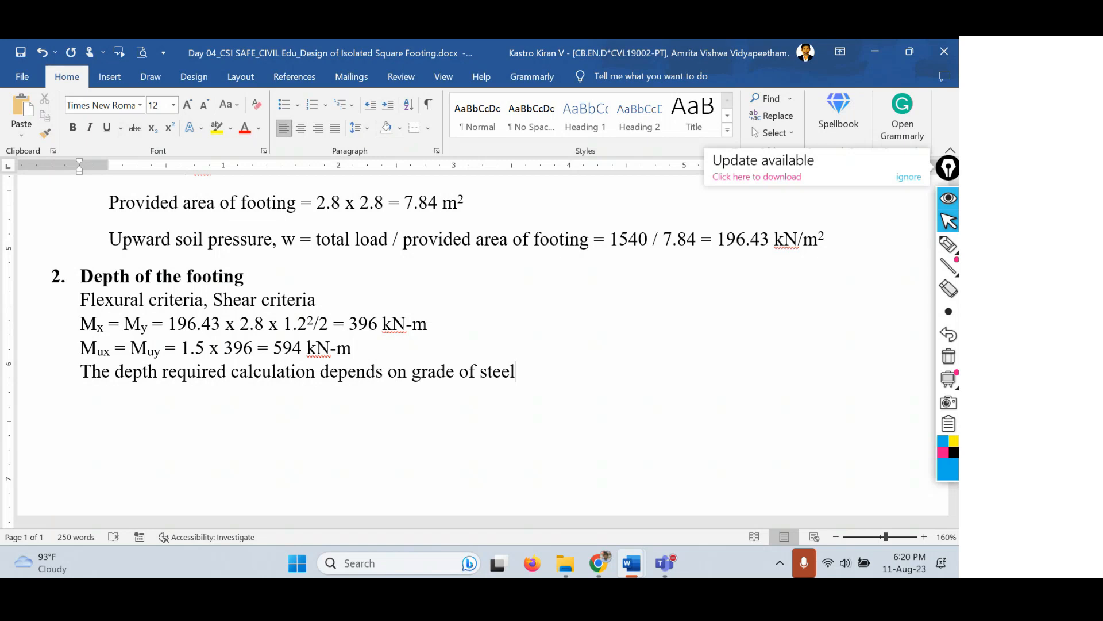
text( (Fe 415))
Start a new line with the equation Mu = 0.138 fck b d2, setting the u as a subscript.
key(Return)
text(Mu)
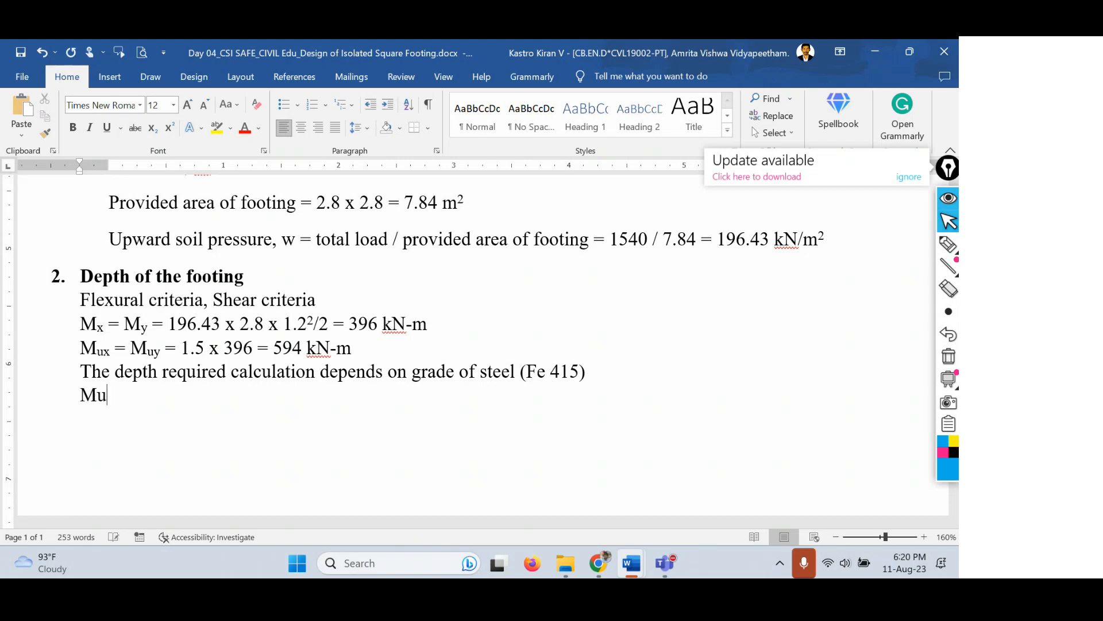
text( =)
key(Left)
key(Left)
key(shift+Left)
key(ctrl+equal)
key(End)
text(0.138 fck b d2)
Format the ck of fck as a subscript and the 2 after d as a superscript in the Mu equation.
key(shift+Left)
key(ctrl+equal)
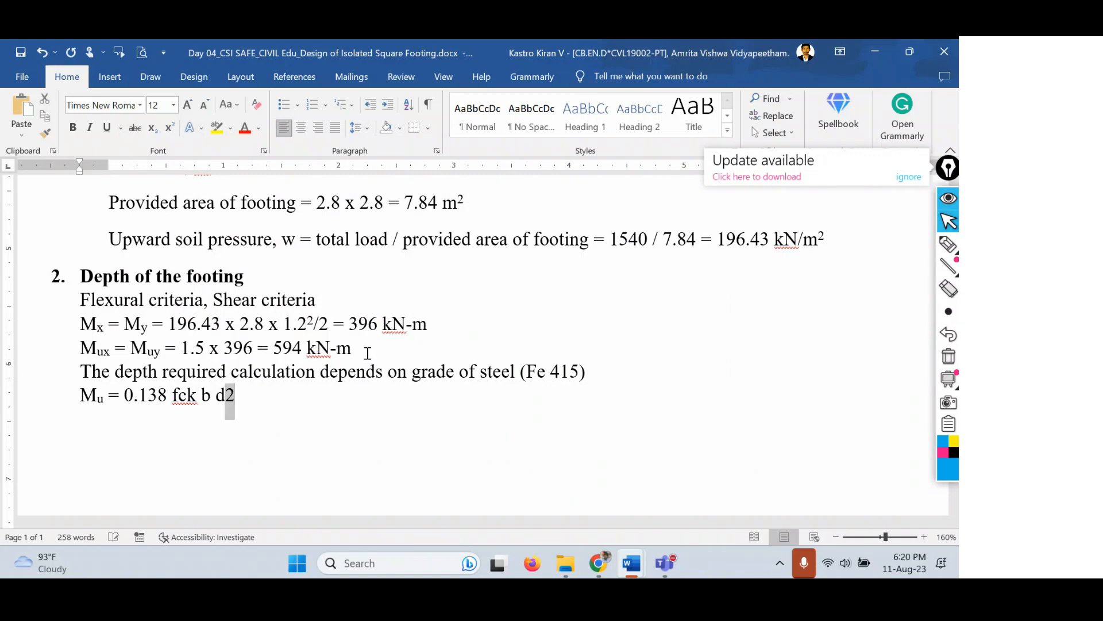
key(Left)
key(Left)
key(Left)
key(Left)
key(shift+Left)
key(shift+Left)
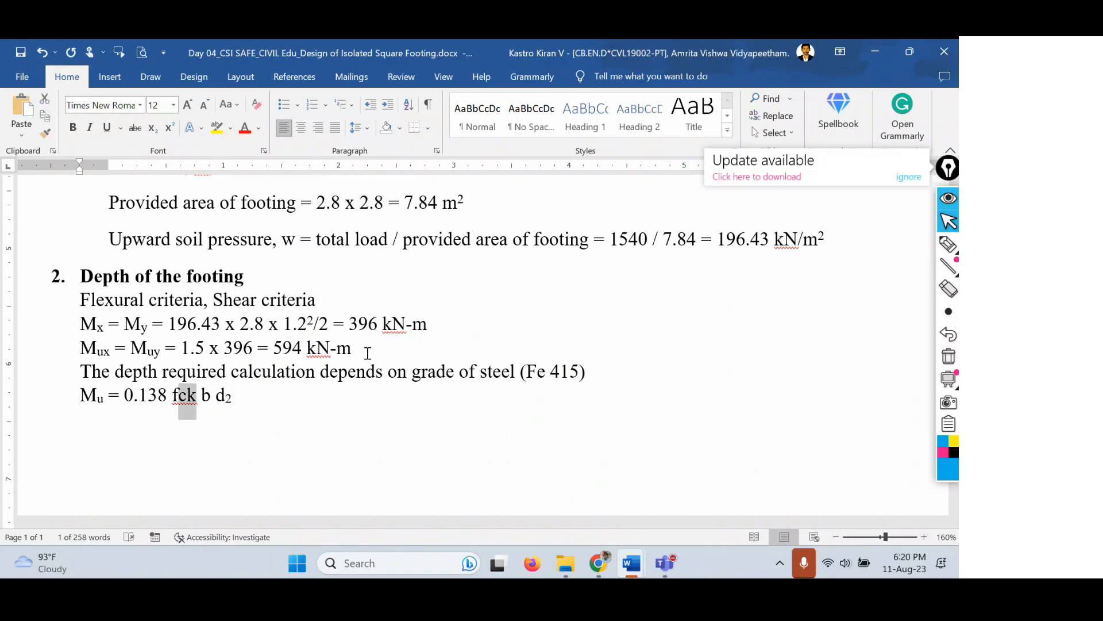
key(ctrl+equal)
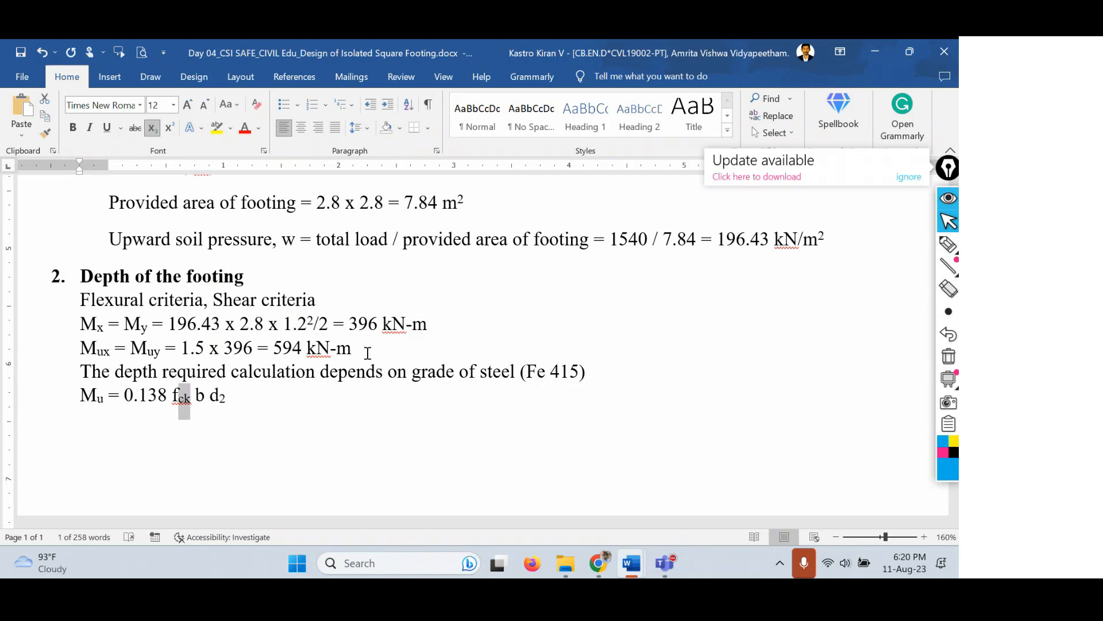
click(232, 398)
key(shift+Left)
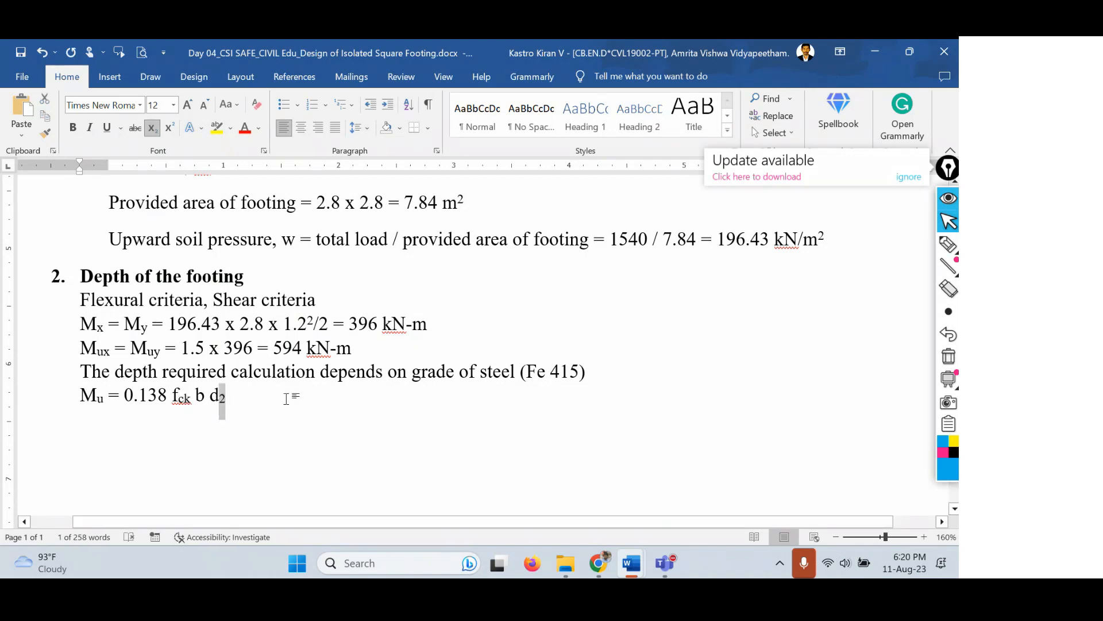
key(ctrl+shift+equal)
click(266, 397)
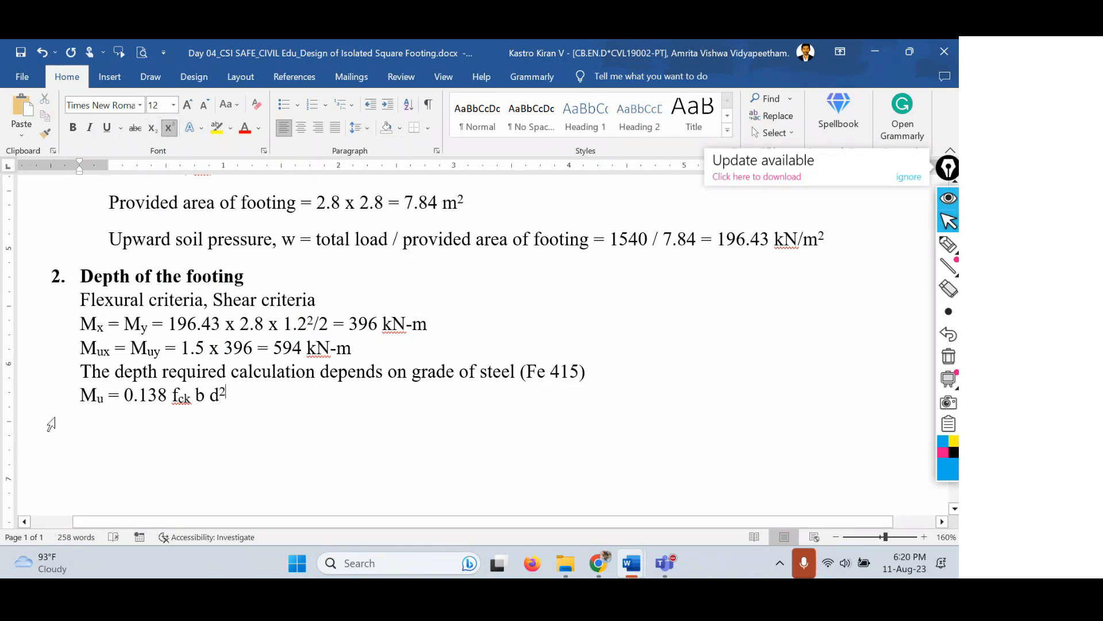
Review the Mu equation's terms against the factored moment and the provided footing dimensions.
drag(72, 403, 98, 396)
click(119, 397)
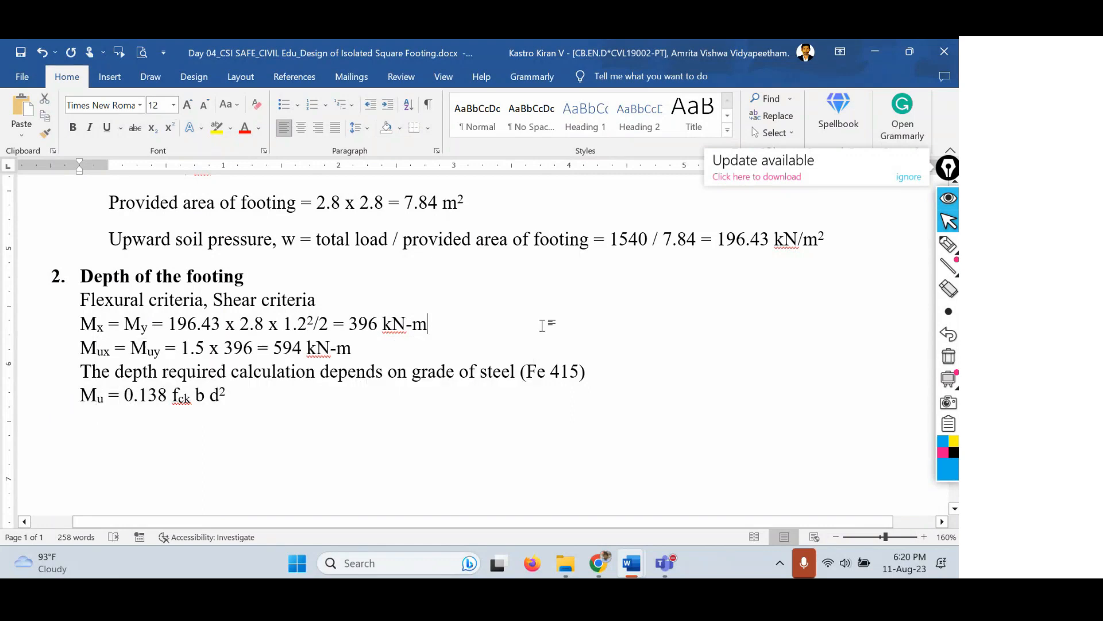
drag(351, 347, 274, 347)
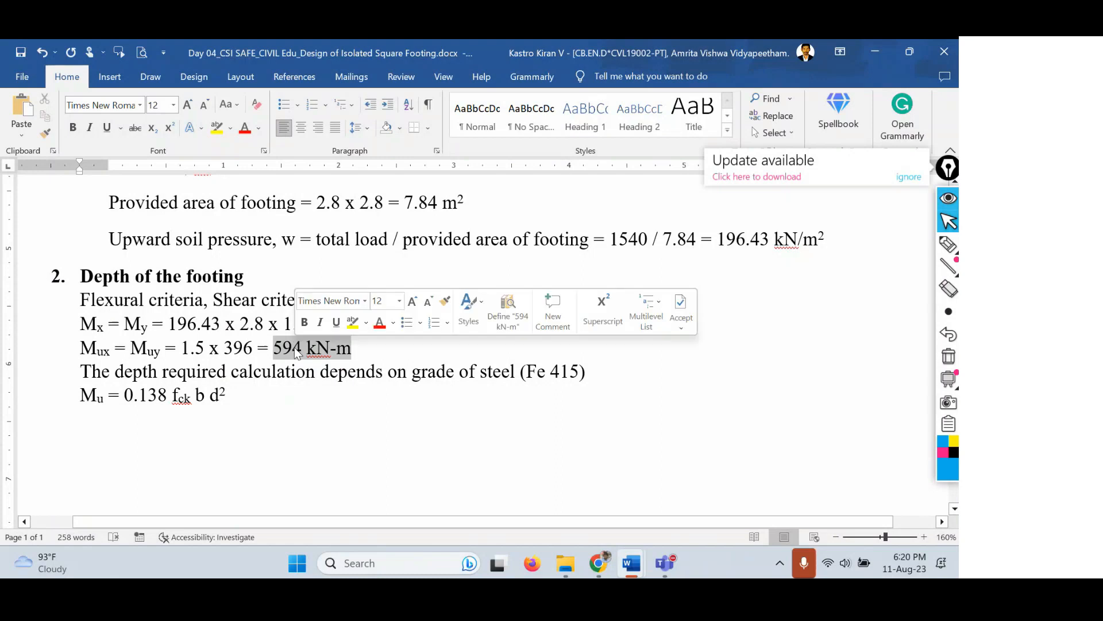
click(176, 396)
drag(172, 396, 205, 395)
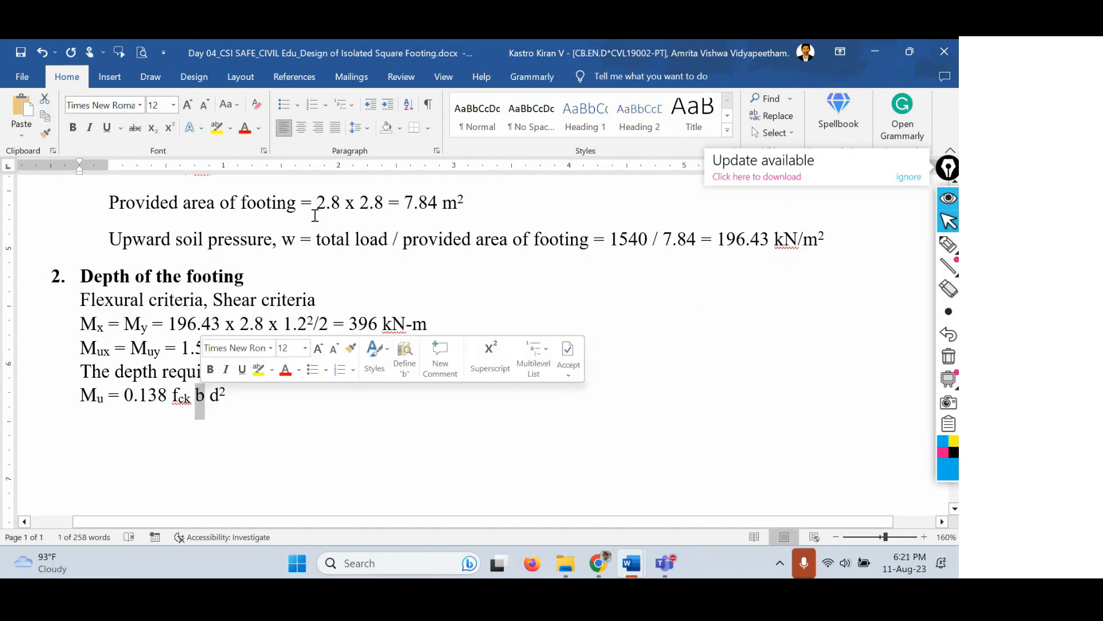
drag(315, 204, 368, 207)
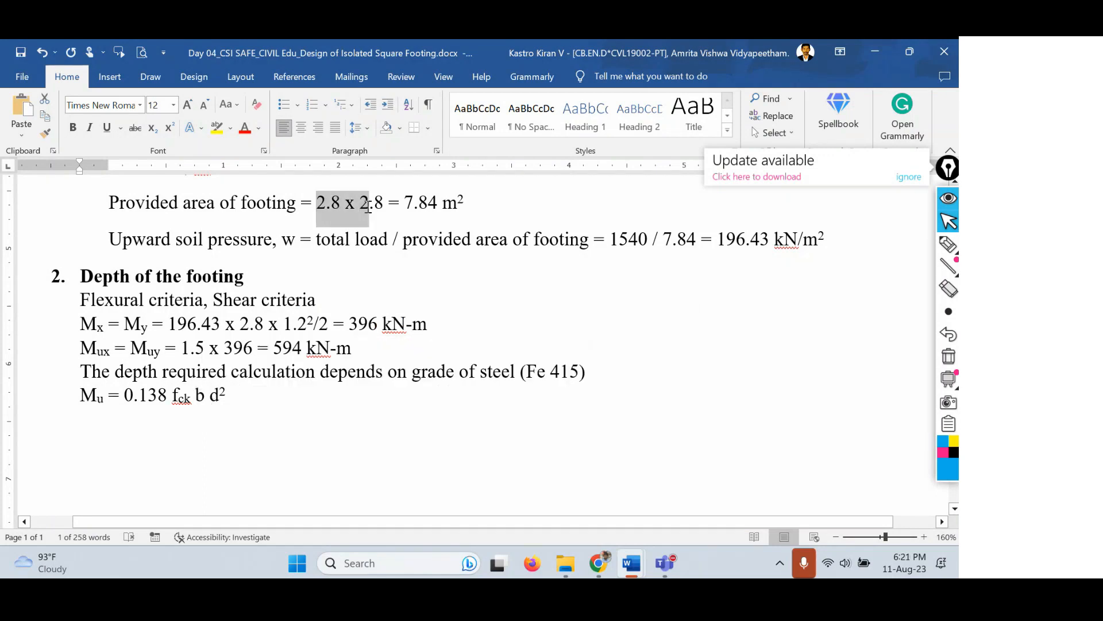
drag(209, 396, 219, 397)
click(249, 396)
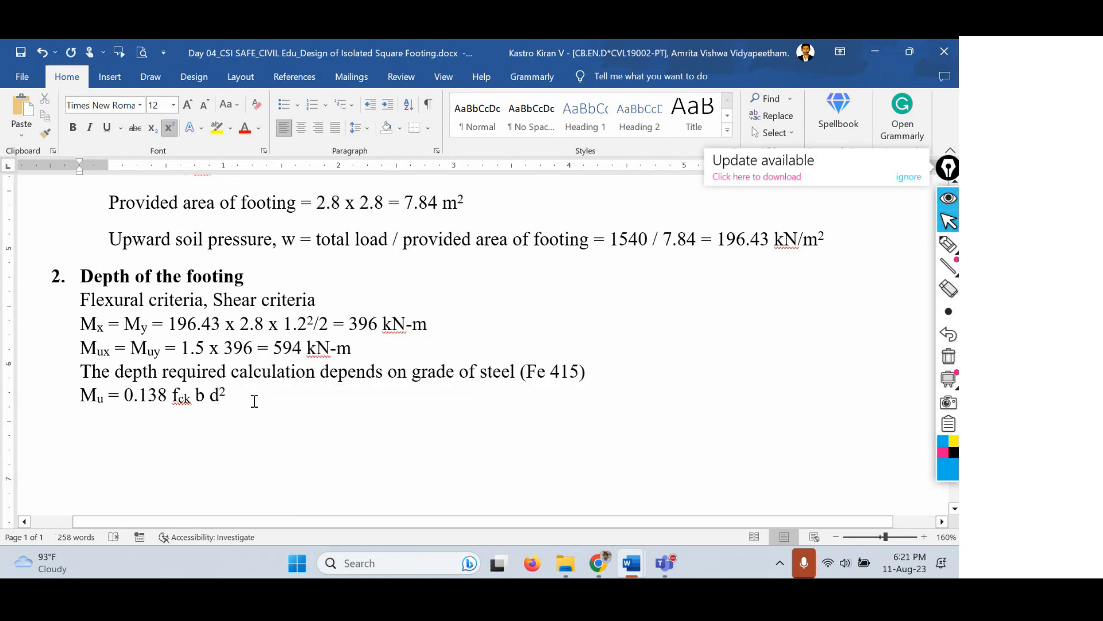
Start a line below the Mu equation with 594x10^6 =, formatting the 6 as a superscript.
key(Return)
key(ctrl+shift+equal)
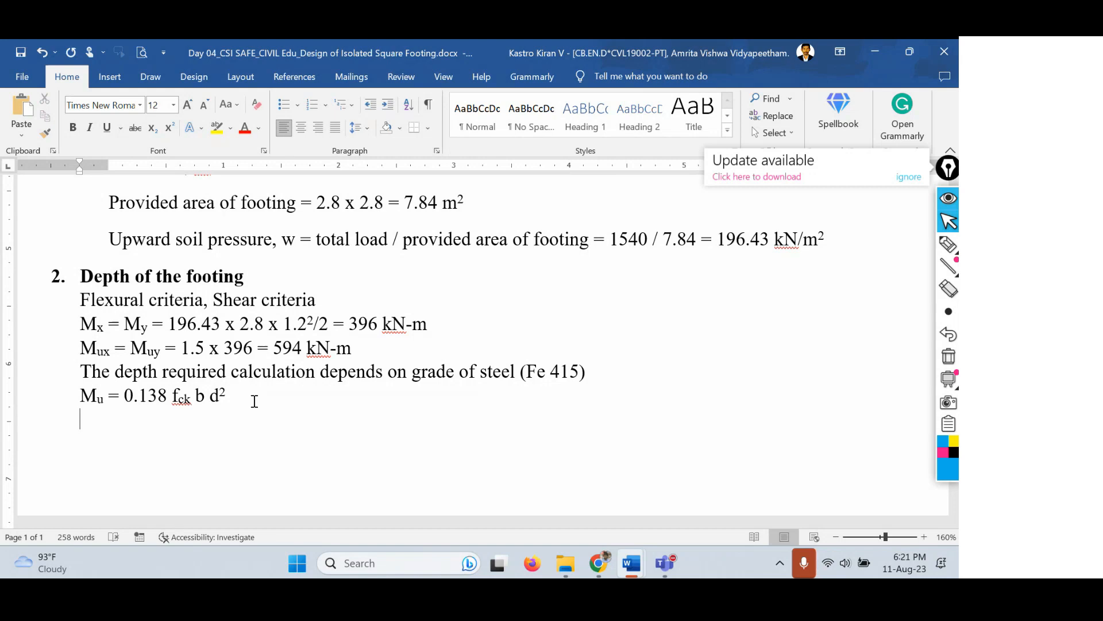
text(396)
key(BackSpace)
key(BackSpace)
key(BackSpace)
text(594x106)
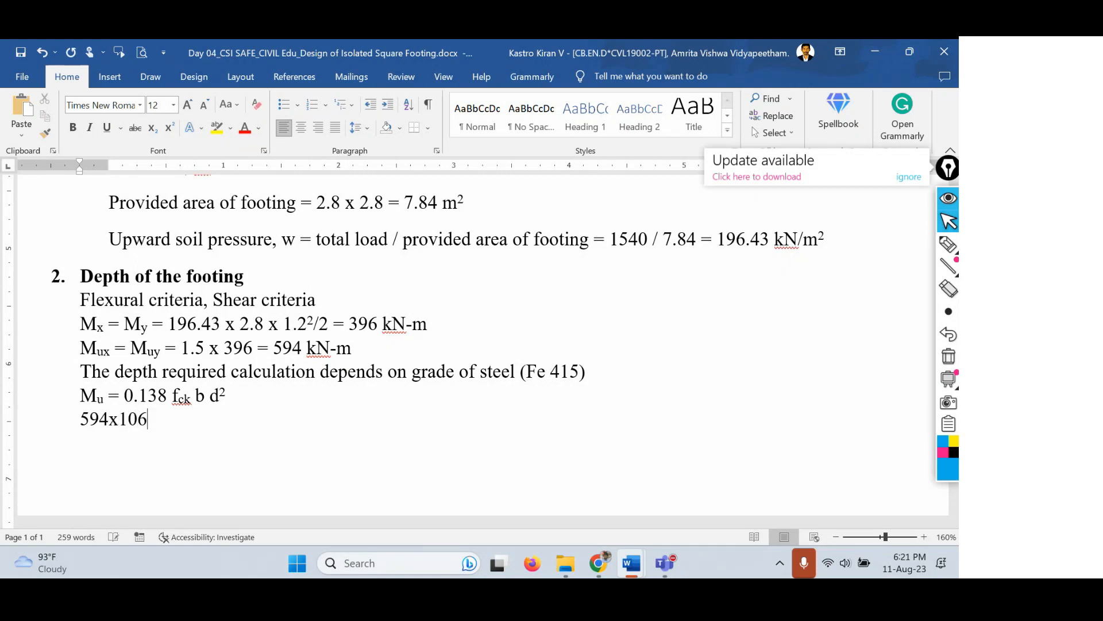
text( =)
key(shift+Left)
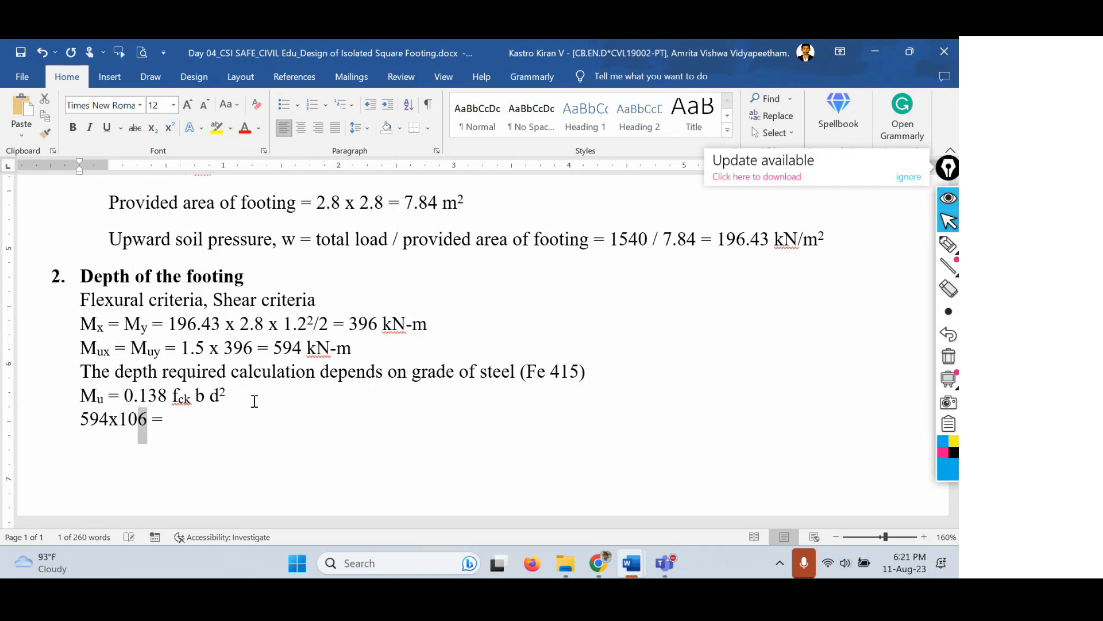
key(ctrl+shift+equal)
key(Right)
key(Right)
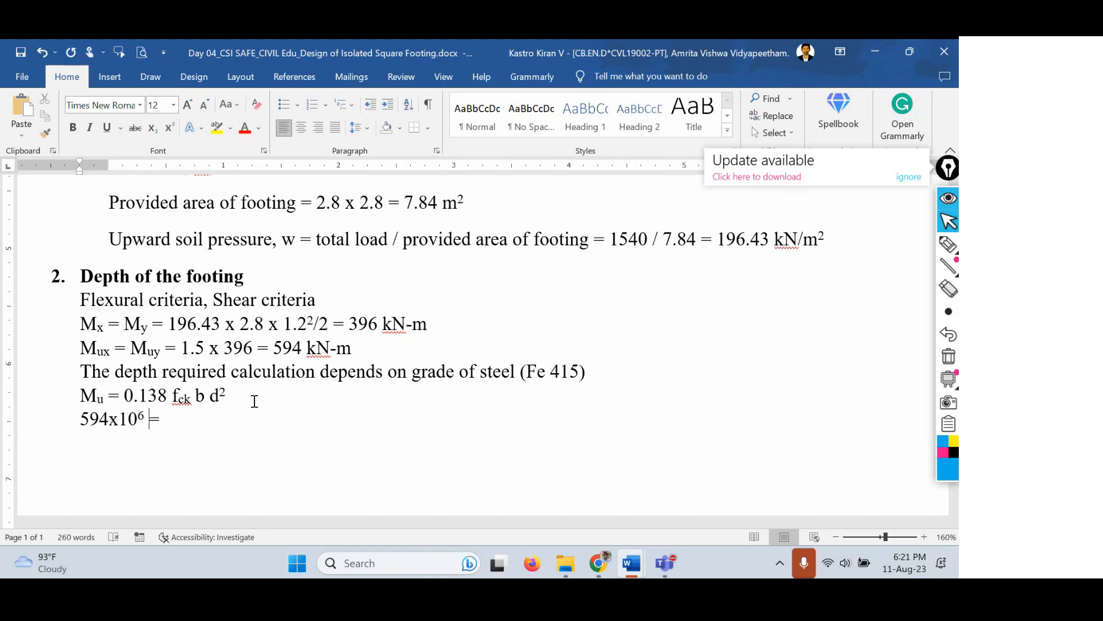
Complete the substituted moment equation with 0.138 x 20 x 2800 x d2, formatting the 2 after d as a superscript.
text(0.138 x 20 x 2800)
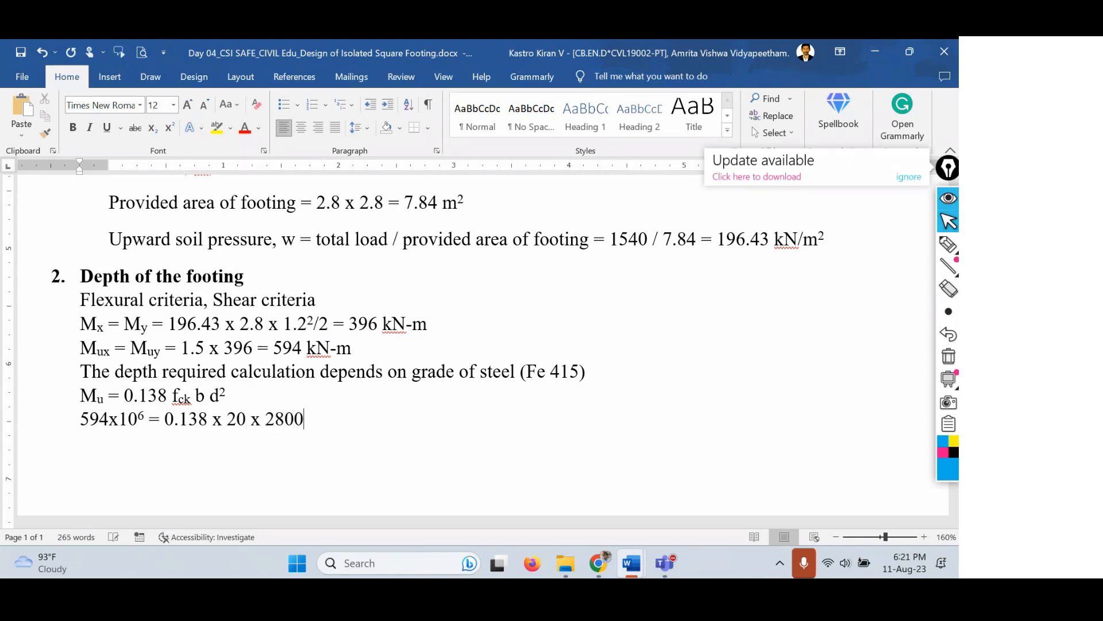
text( x d)
text(2)
key(shift+Left)
key(ctrl+shift+equal)
key(Right)
key(ctrl+shift+equal)
Add the required depth line "d = 277.24 mm" below the substituted moment equation.
text(d =277.25)
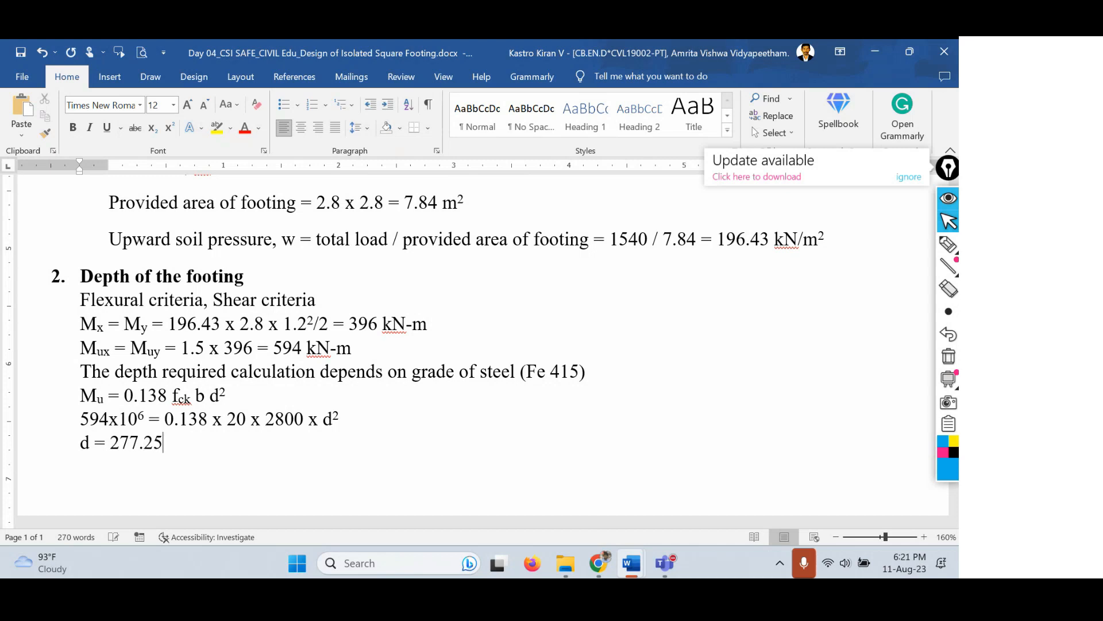
key(BackSpace)
text(4 mm)
Review the required depth d against the flexural and shear criteria line.
drag(214, 446, 85, 450)
click(282, 464)
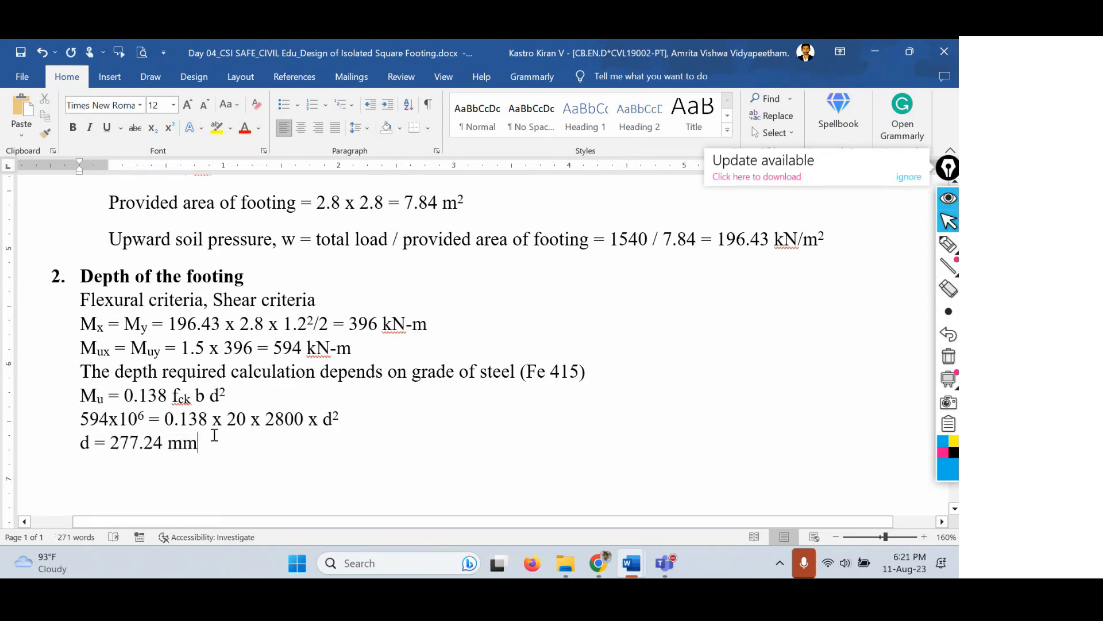
drag(193, 444, 84, 447)
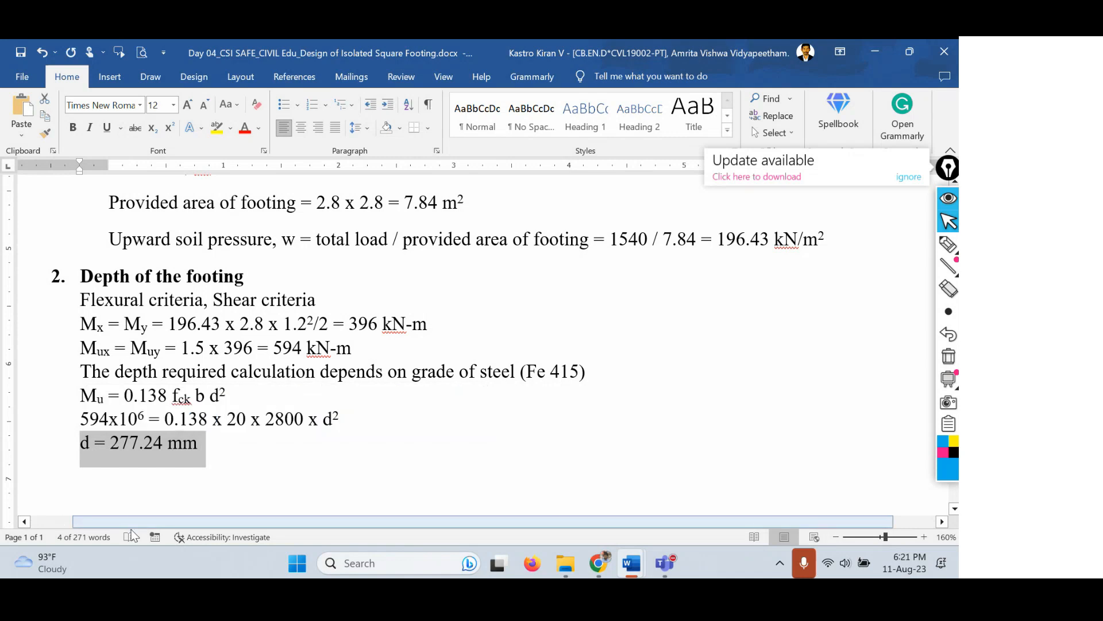
triple_click(72, 304)
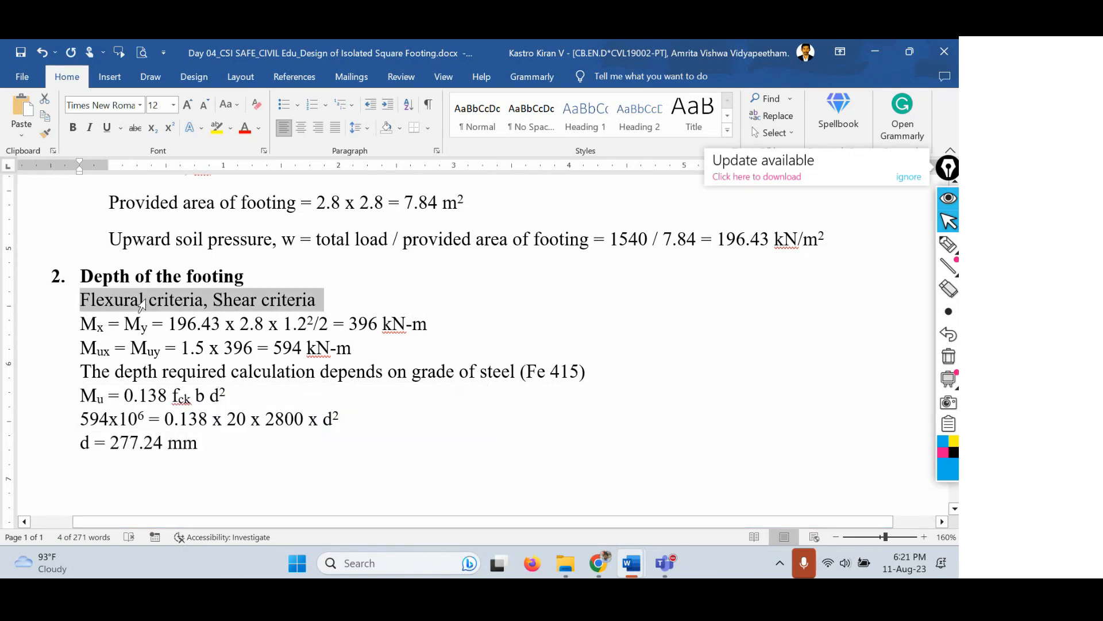
click(204, 442)
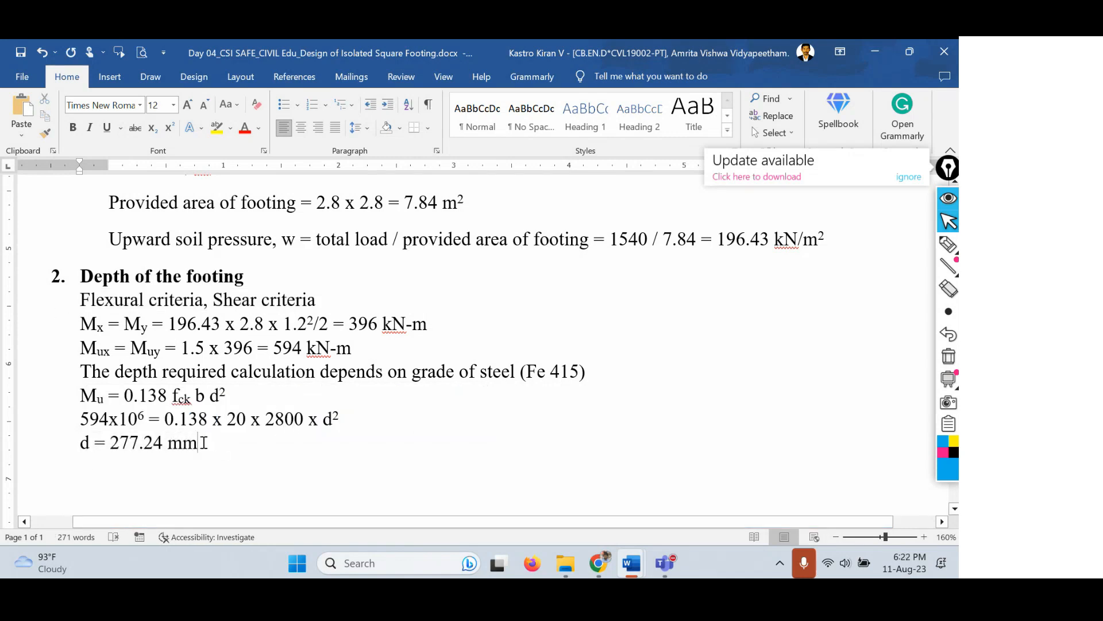
drag(204, 443, 76, 443)
click(226, 448)
drag(226, 449, 72, 447)
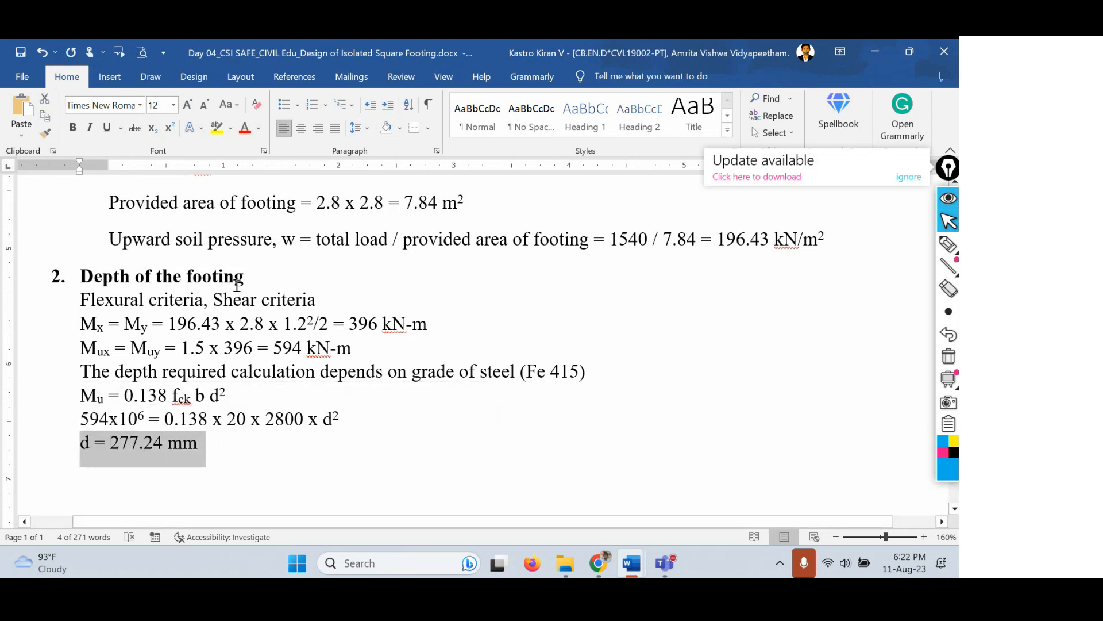
Add the line "provide the overall depth of the footing, D = 600 mm" below the required depth.
click(274, 443)
key(Return)
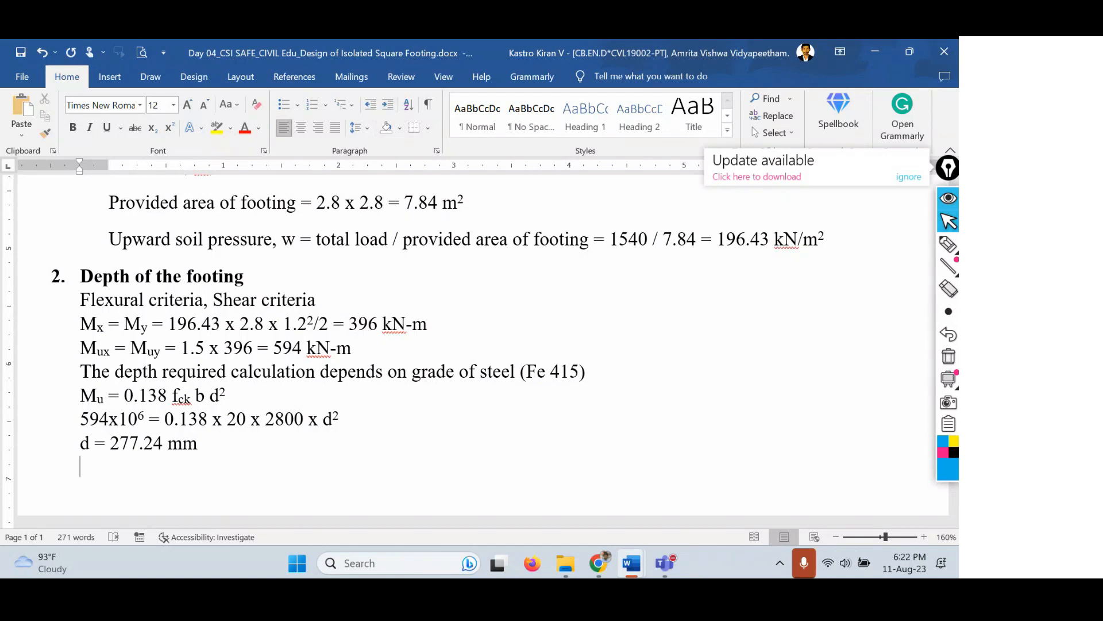
text(prv)
key(BackSpace)
text(ovide the overall depth of)
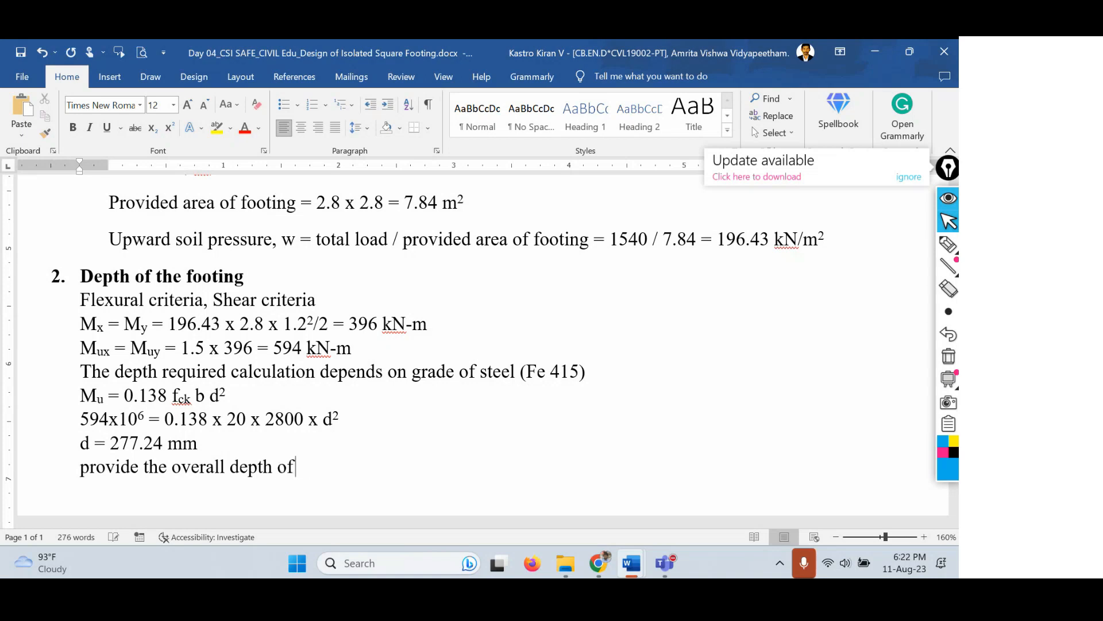
text( the footing)
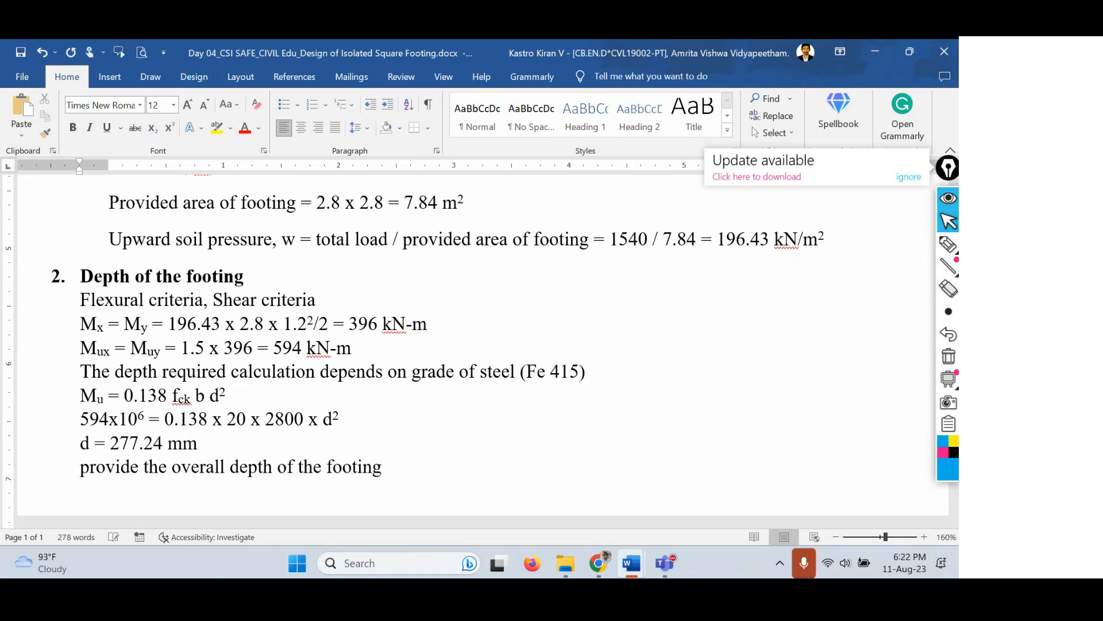
text(, D = 600 mm)
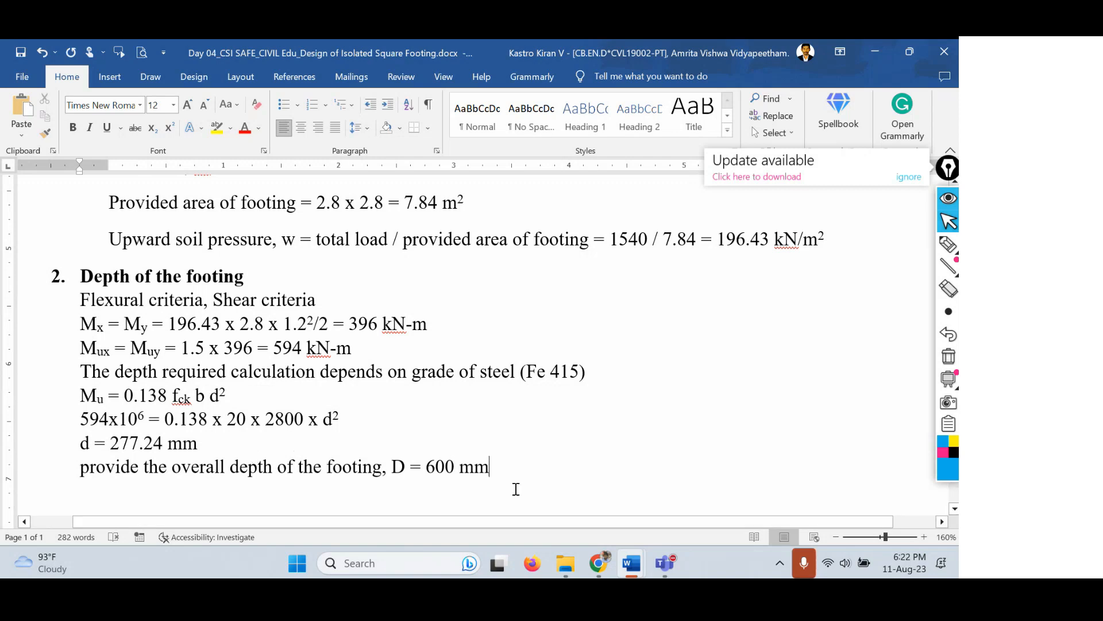
drag(493, 468, 426, 467)
drag(471, 469, 442, 470)
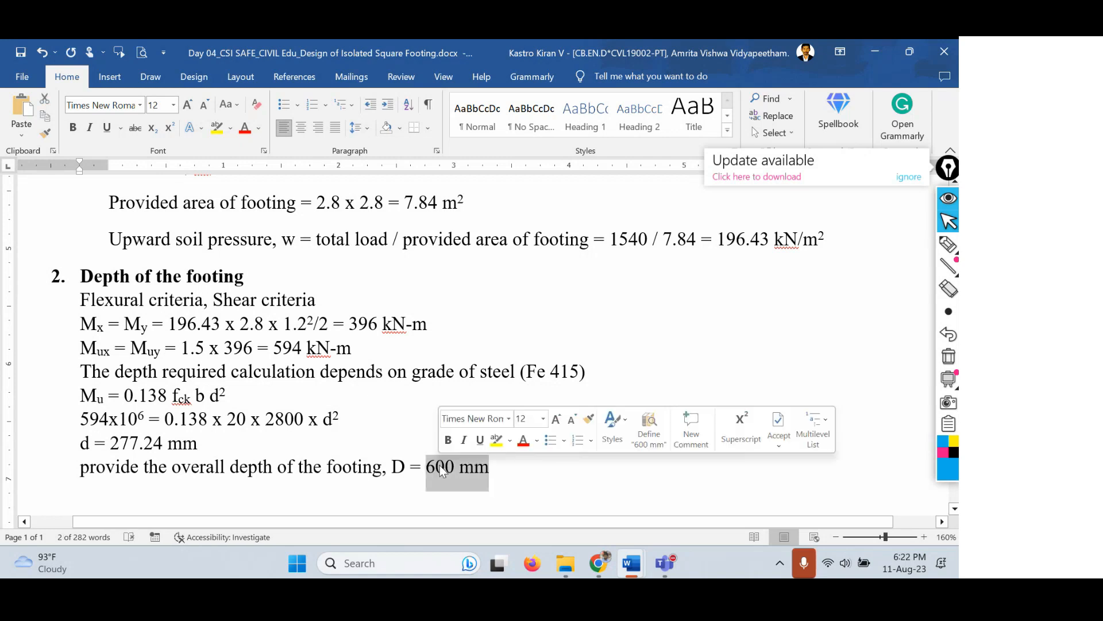
click(542, 480)
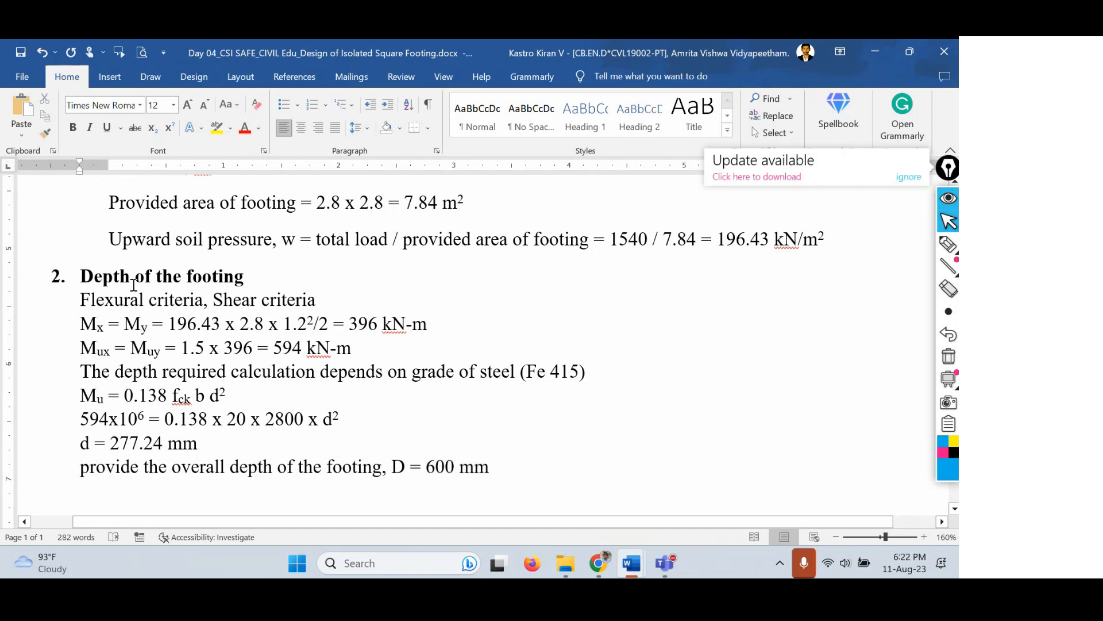
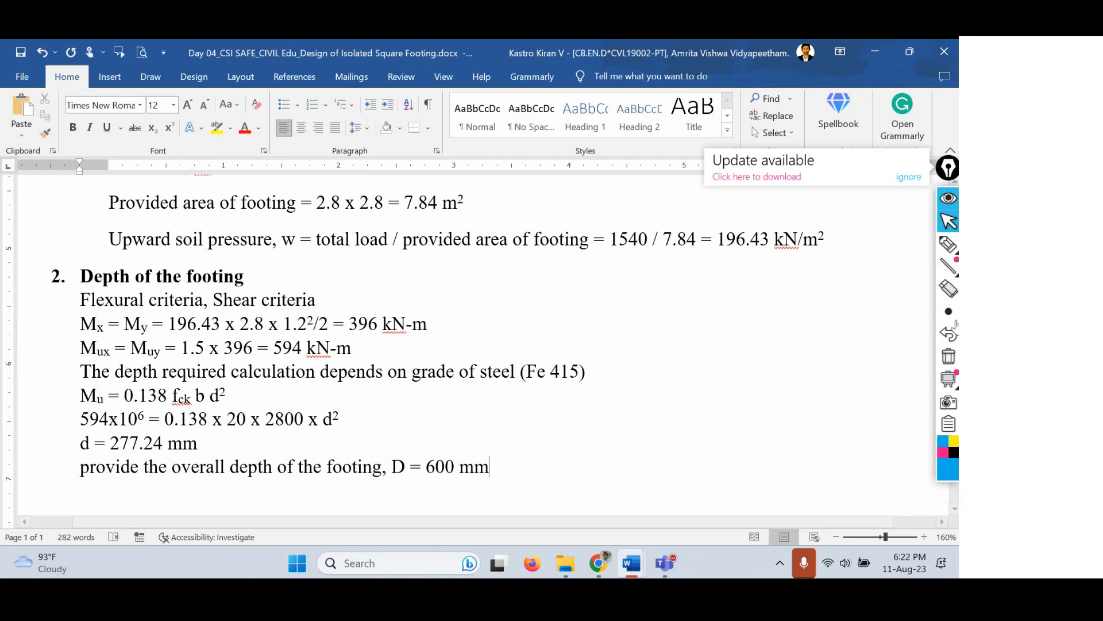
Sketch a footing section with a ground line and a depth arrow labelled D beside the calculation, and clear the drawing.
click(951, 245)
mouse_move(723, 269)
mouse_down()
mouse_move(724, 282)
mouse_move(635, 341)
mouse_move(867, 373)
mouse_up()
mouse_move(756, 265)
mouse_down()
mouse_move(762, 308)
mouse_move(877, 373)
mouse_move(861, 374)
mouse_up()
mouse_move(587, 264)
mouse_down()
mouse_move(864, 253)
mouse_move(850, 272)
mouse_move(871, 269)
mouse_up()
mouse_move(873, 259)
mouse_down()
mouse_move(867, 272)
mouse_move(892, 269)
mouse_up()
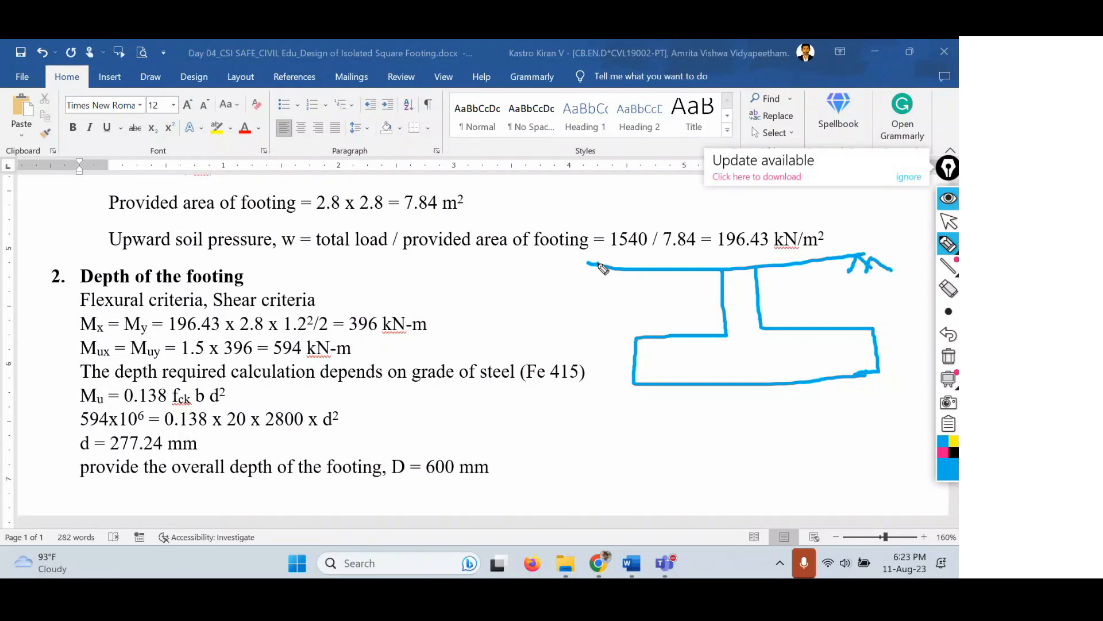
mouse_move(598, 264)
mouse_down()
mouse_move(598, 384)
mouse_move(582, 384)
mouse_move(607, 383)
mouse_move(607, 373)
mouse_up()
mouse_move(596, 265)
mouse_down()
mouse_move(588, 283)
mouse_move(614, 291)
mouse_up()
drag(552, 306, 558, 314)
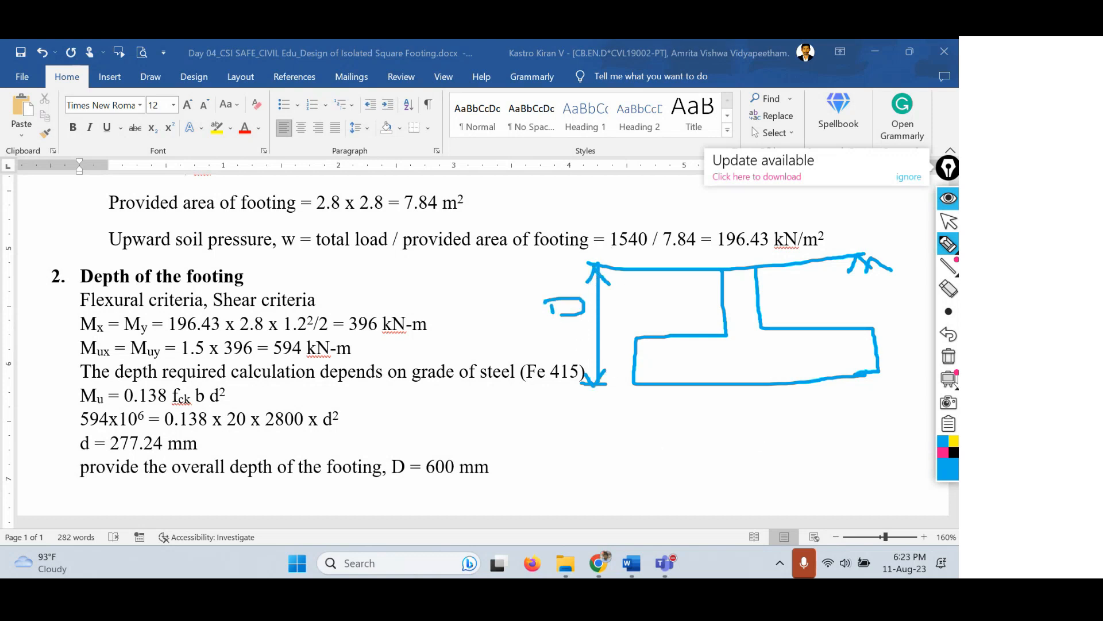
click(948, 356)
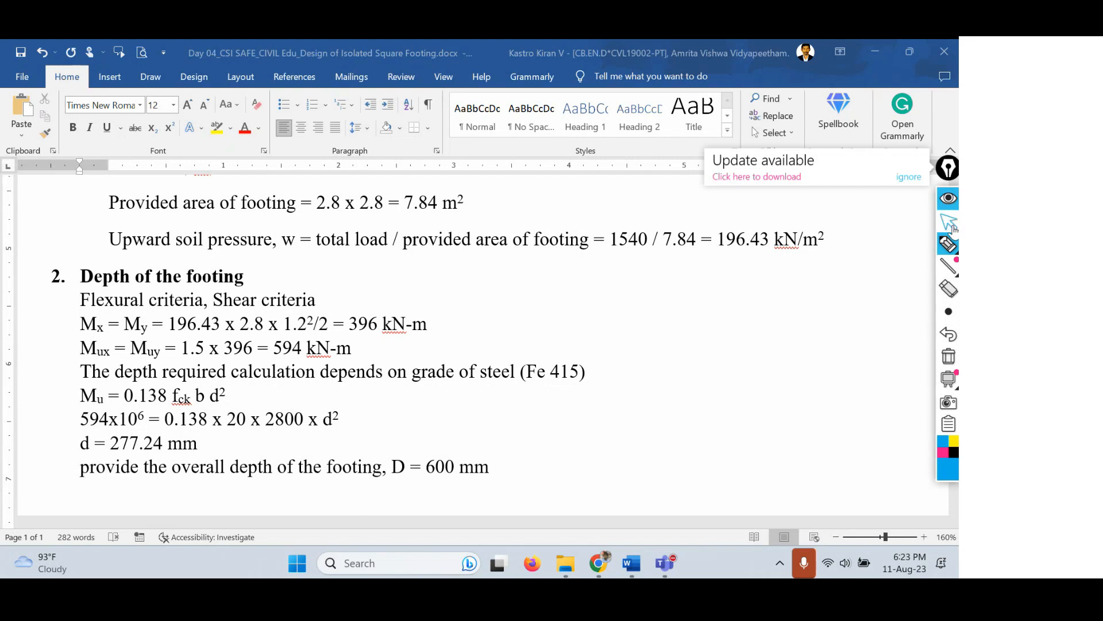
click(952, 227)
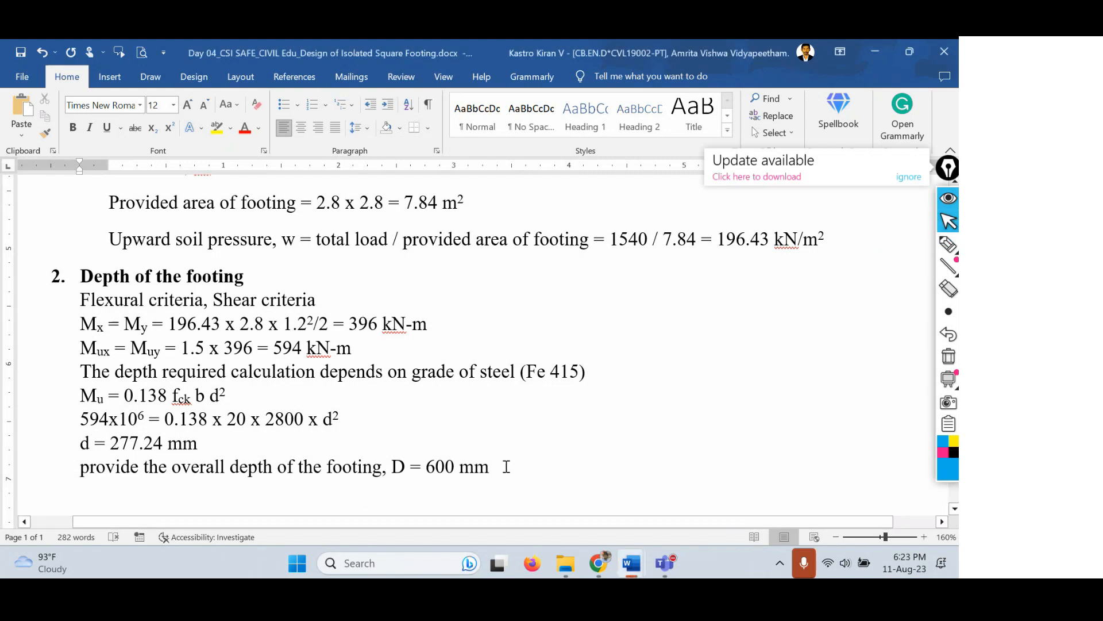
Add the line "cover = 50 mm, dia. of bar = 16 mm" below the overall depth.
drag(506, 467, 409, 469)
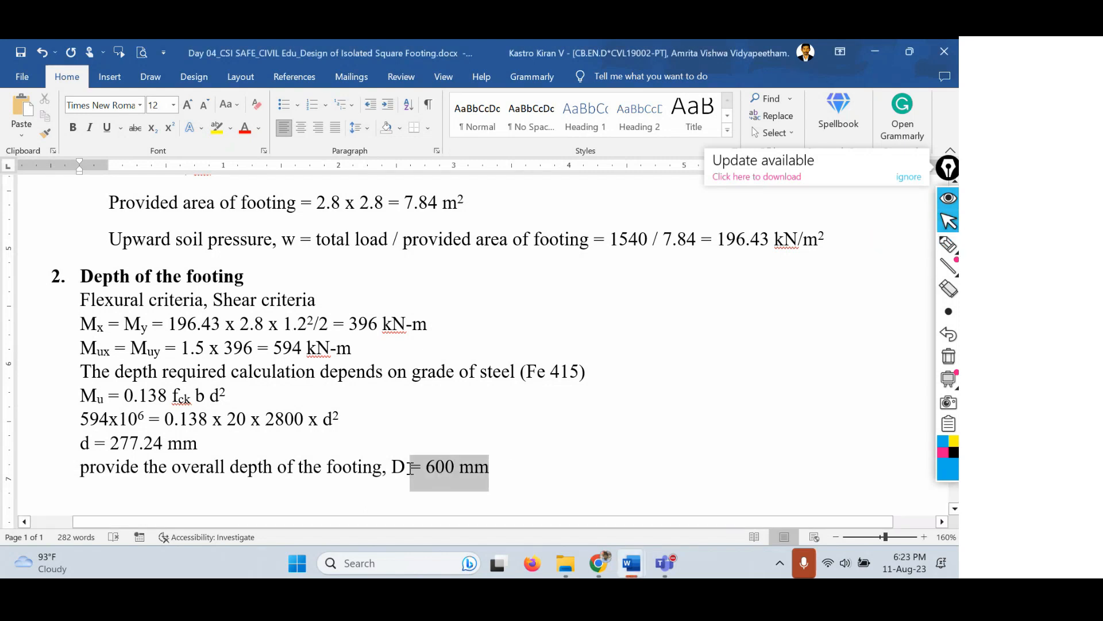
click(508, 469)
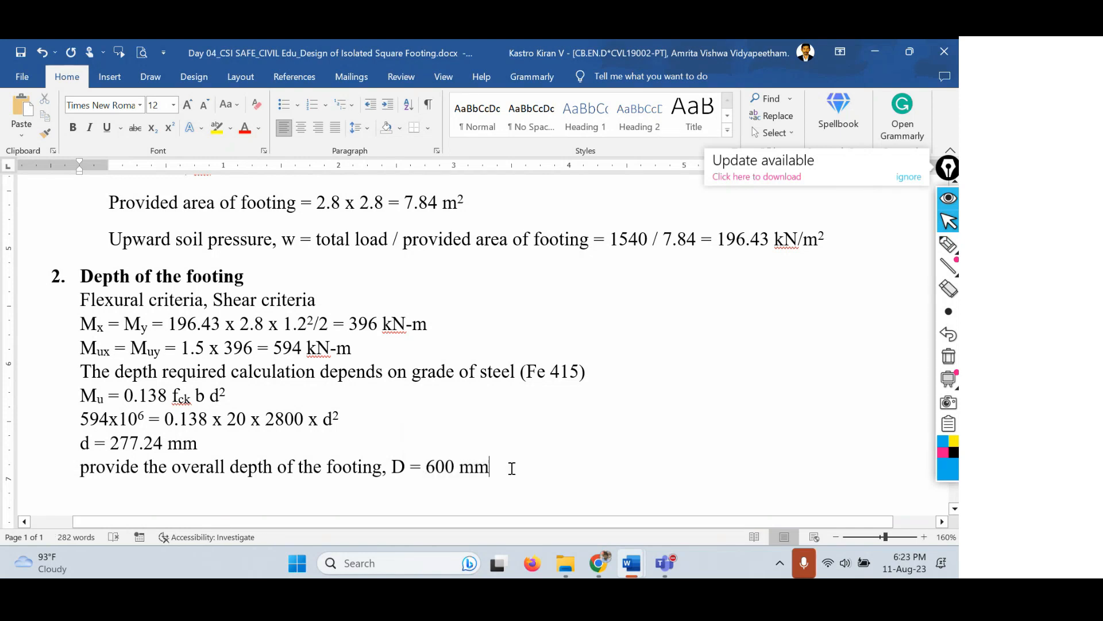
scroll(511, 460, down, 3)
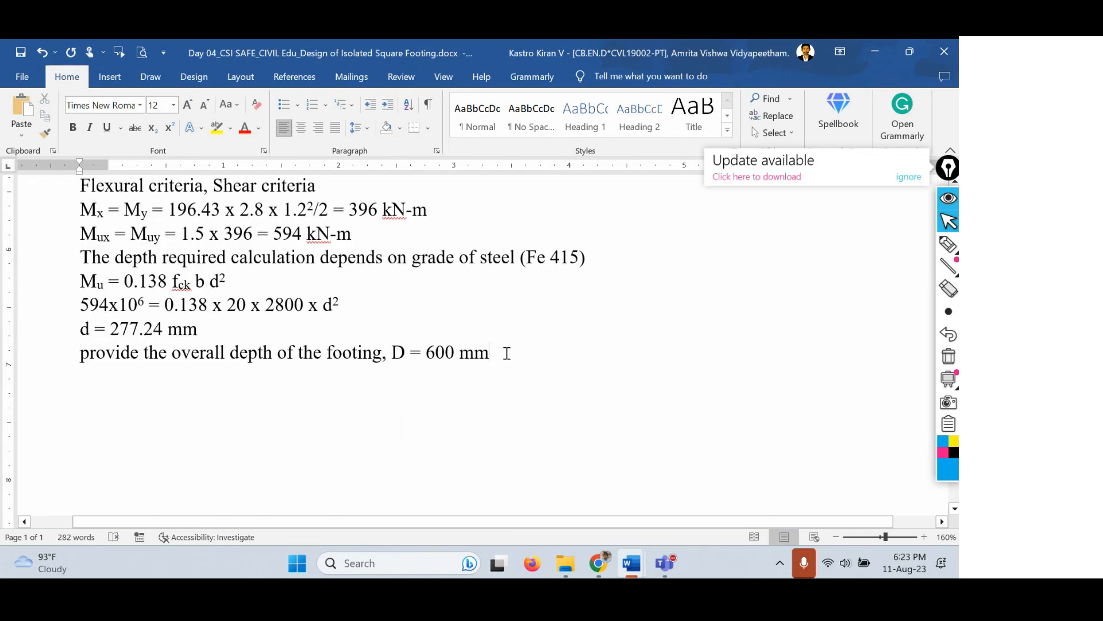
key(Return)
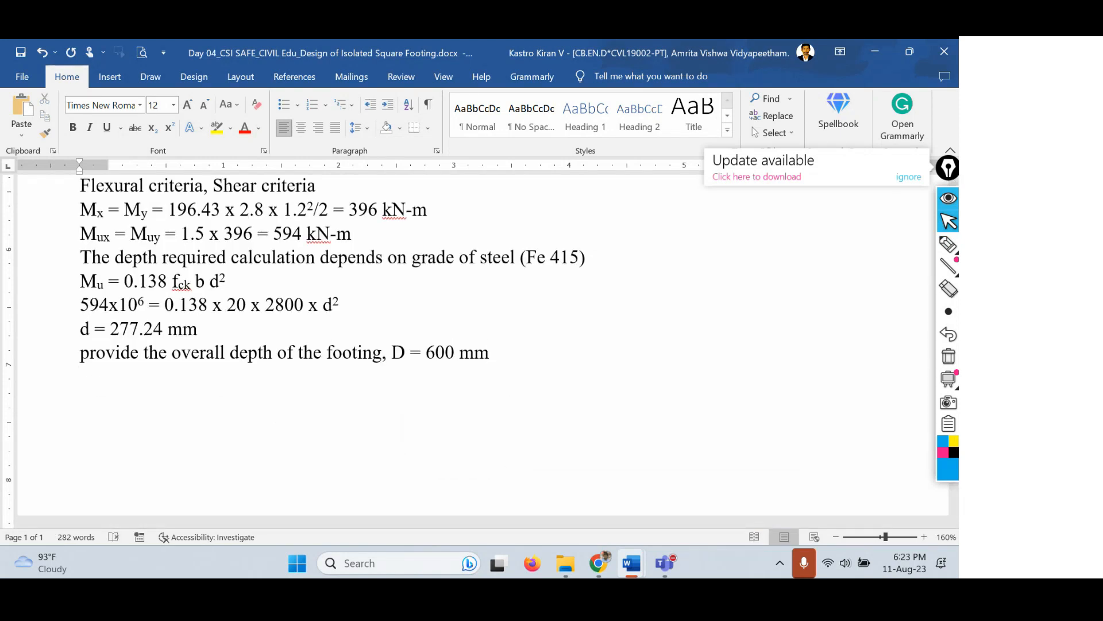
text(cover = 50 mm)
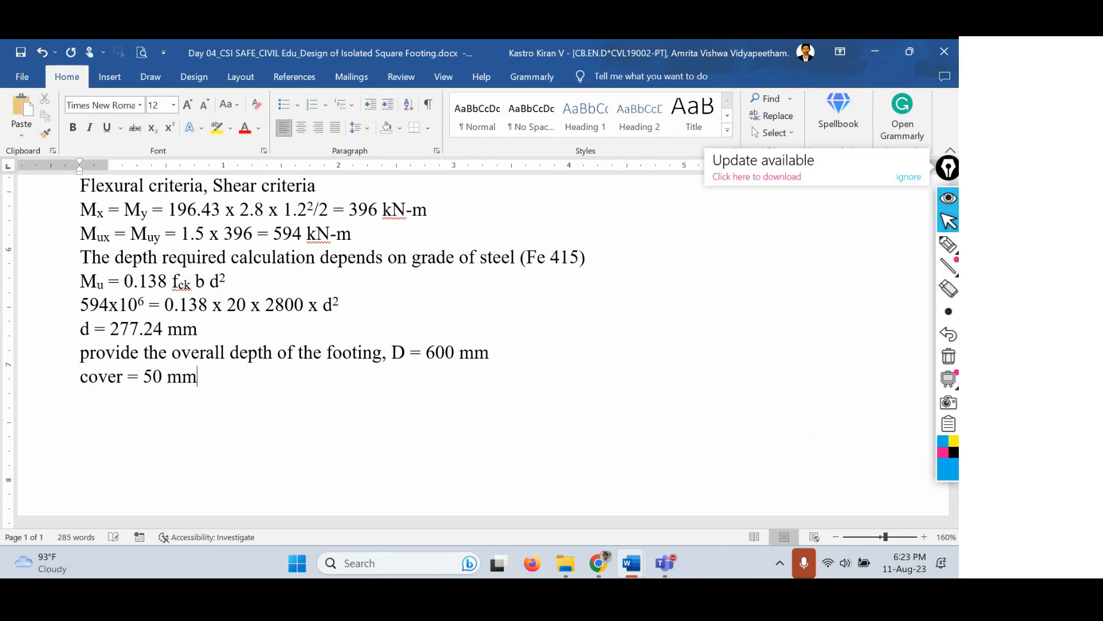
text(, dia. of bna)
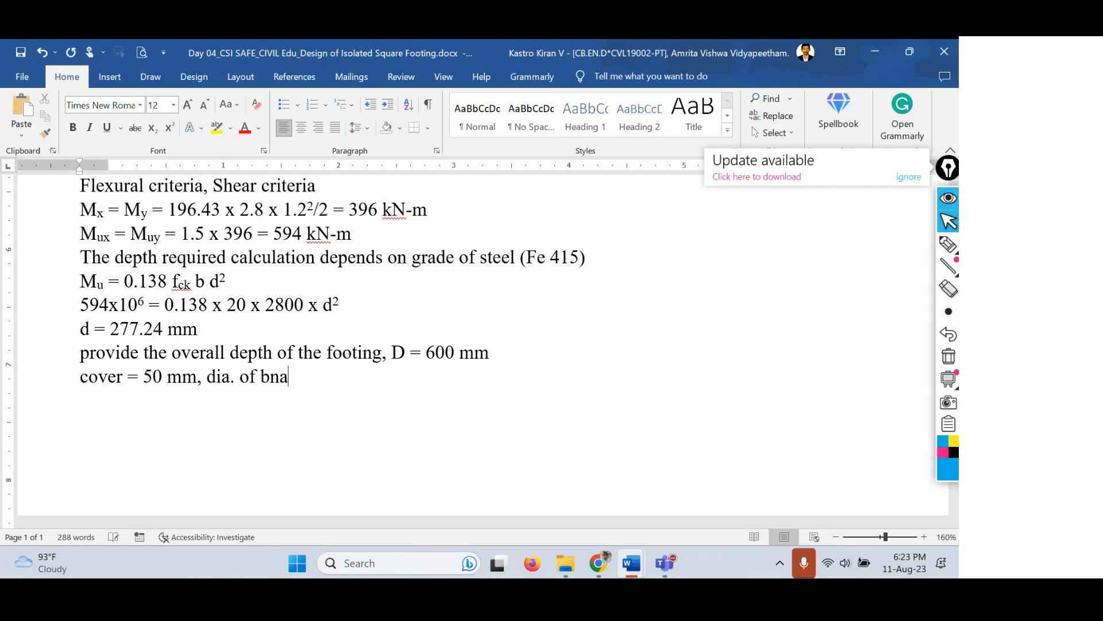
key(BackSpace)
key(BackSpace)
text(ar = 16 mm)
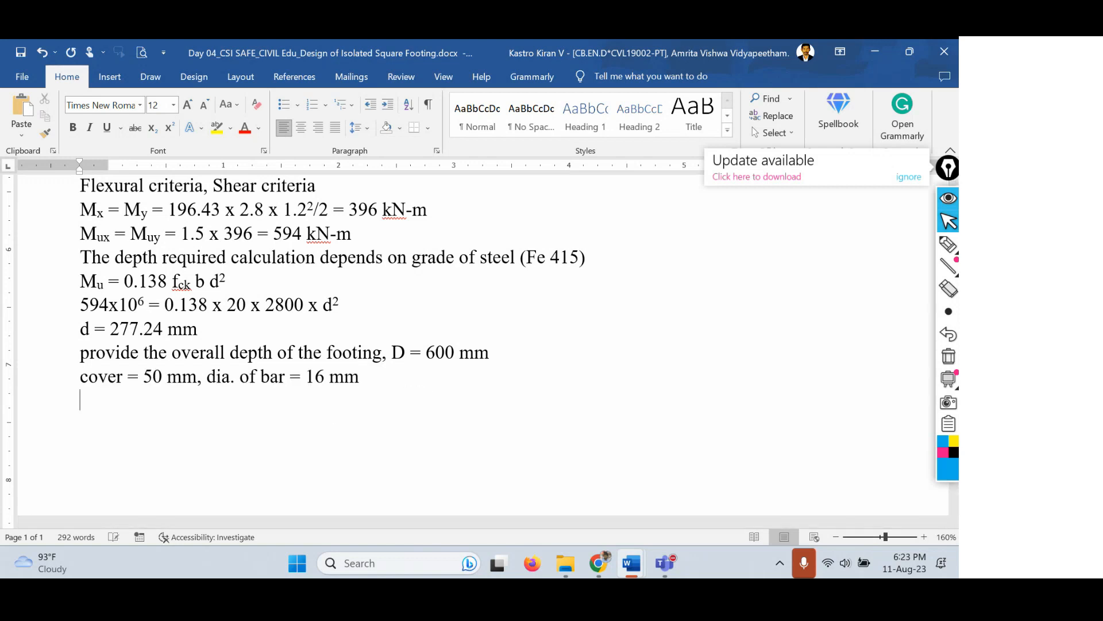
Add the line "depth available = 600 – 50 – 16/2 = 542 mm" below the cover and bar diameter.
text(depth avaiulab)
key(BackSpace)
key(BackSpace)
key(BackSpace)
key(BackSpace)
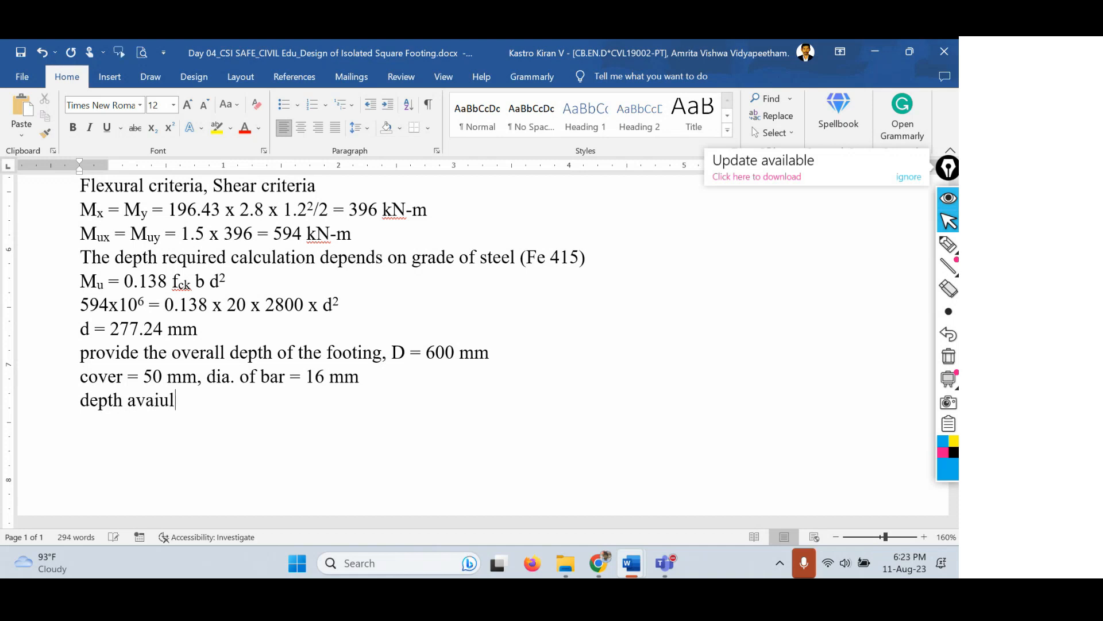
text(lable = 600)
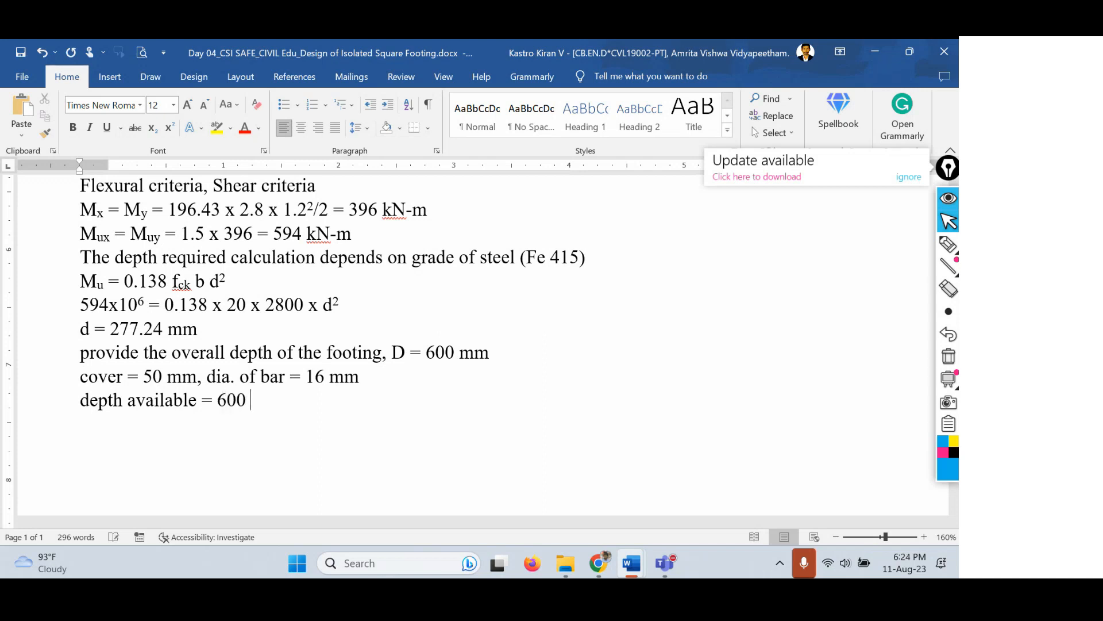
text( - 50)
text( - 16)
text(/2)
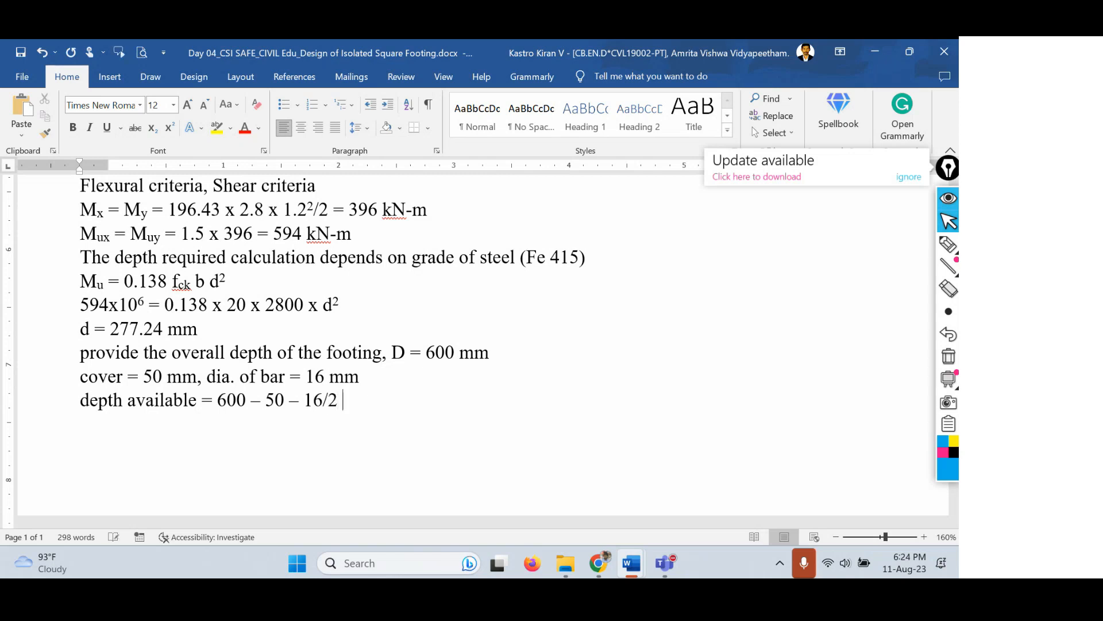
text( = 542 mm)
Add the bold numbered heading "3. Area of steel/reinforcement" below the available depth, with an unnumbered line under it.
key(Return)
text(3. )
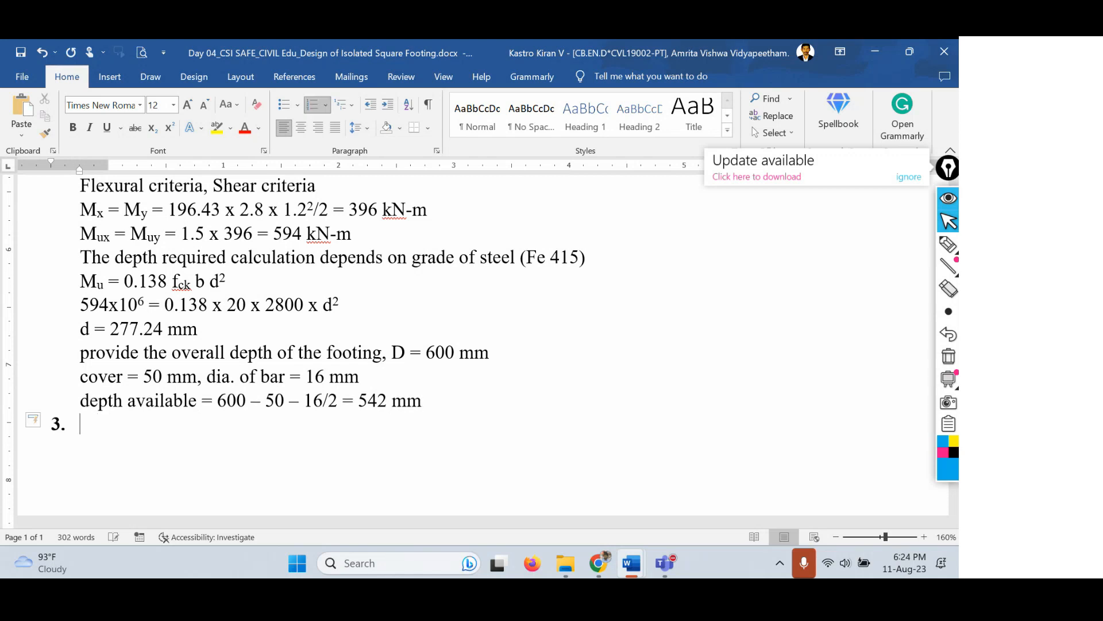
text(Area of steel/)
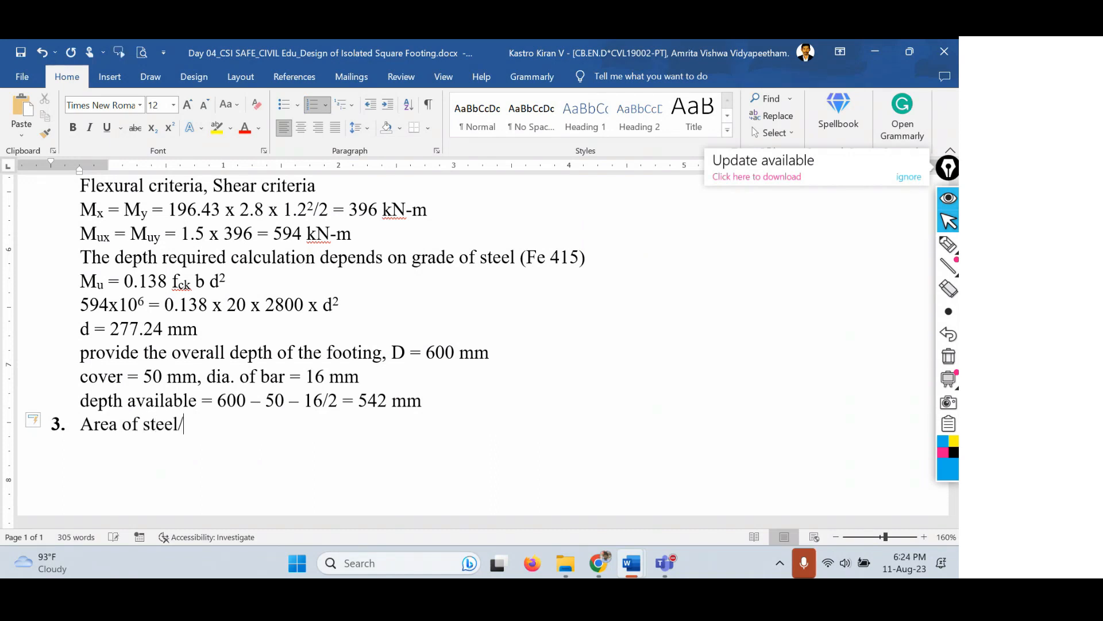
text(reinforcme)
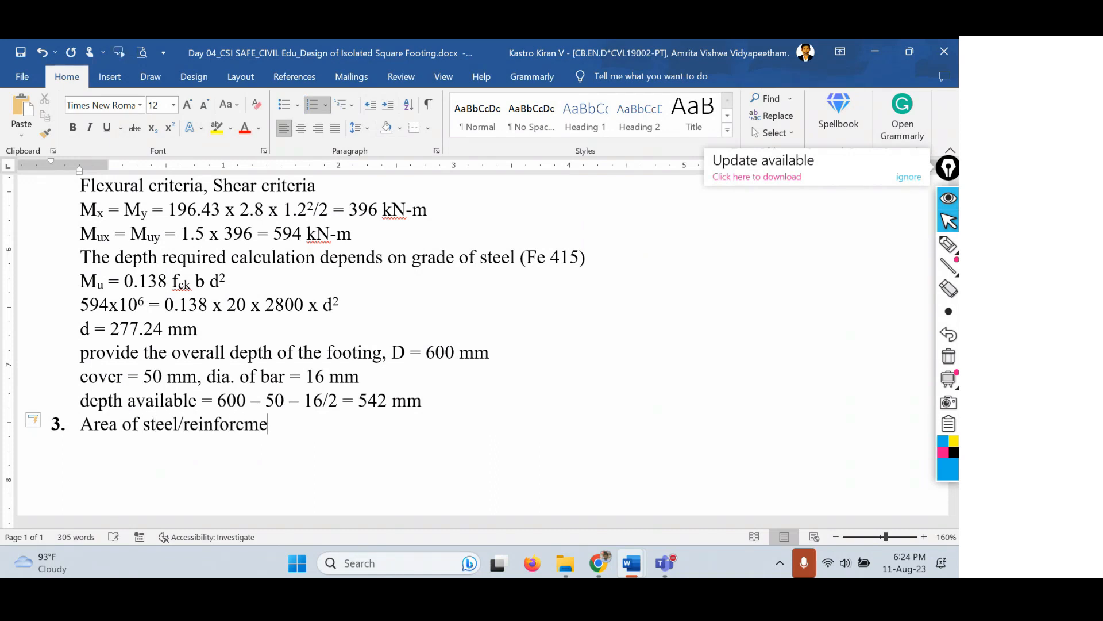
key(BackSpace)
key(BackSpace)
text(ement)
key(shift+Home)
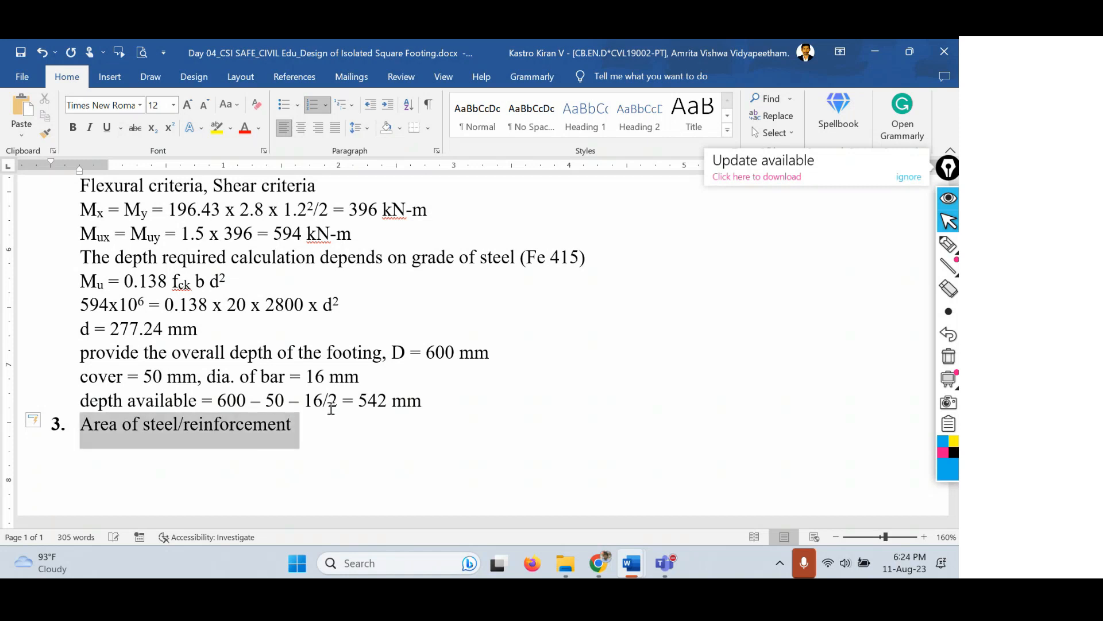
key(ctrl+b)
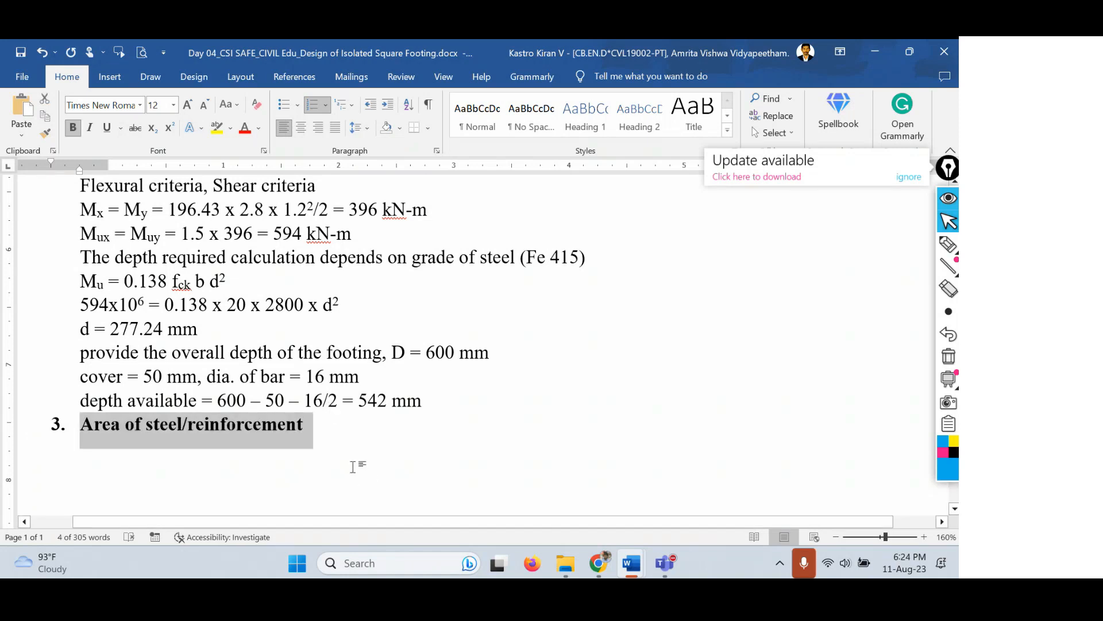
click(330, 426)
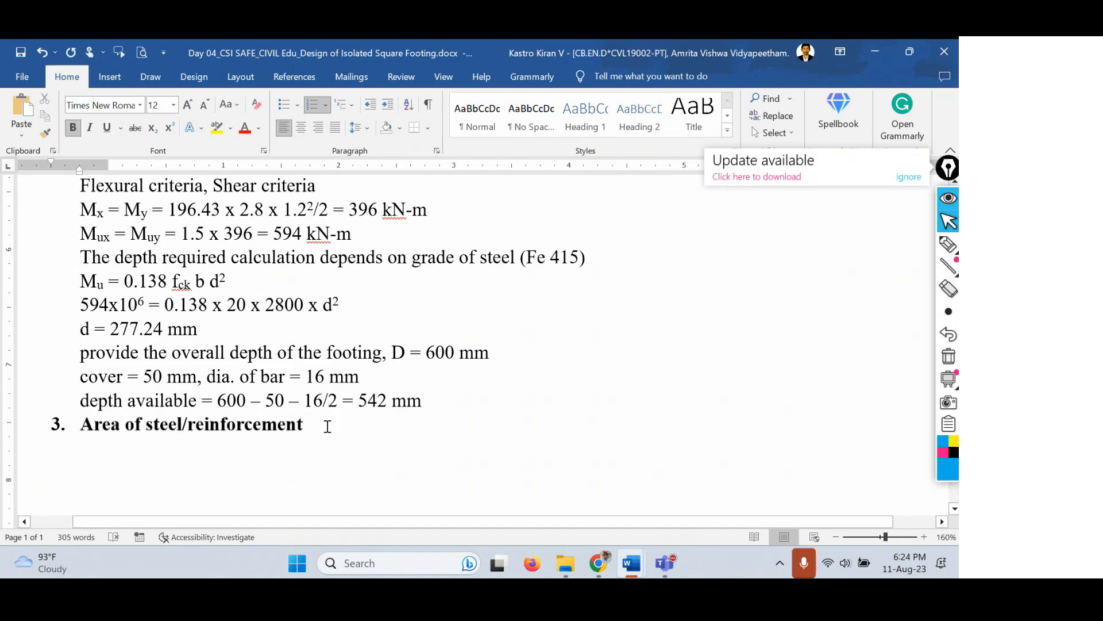
key(Return)
scroll(251, 377, down, 1)
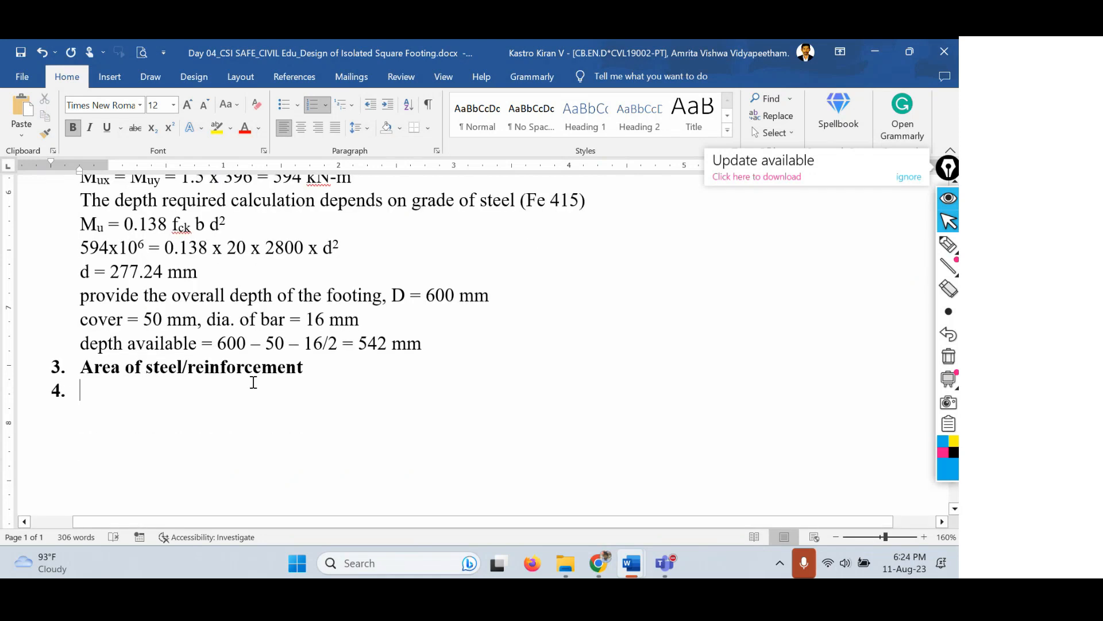
key(BackSpace)
text(slab)
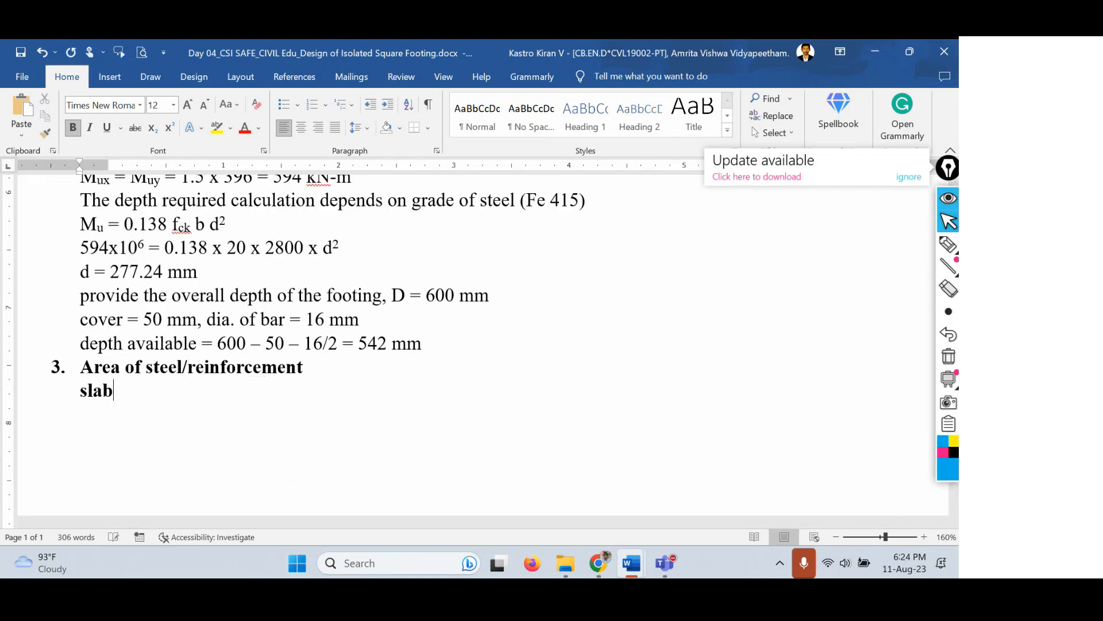
key(BackSpace)
key(BackSpace)
key(BackSpace)
key(BackSpace)
Insert a table with two columns and four rows below the area of steel heading.
click(109, 76)
click(107, 129)
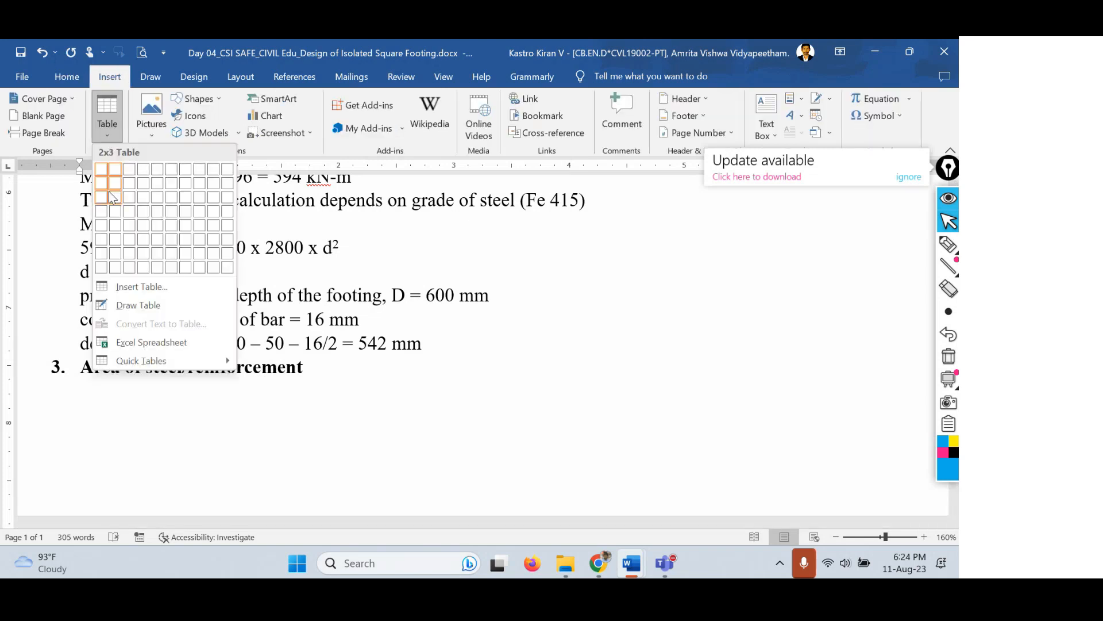
click(114, 211)
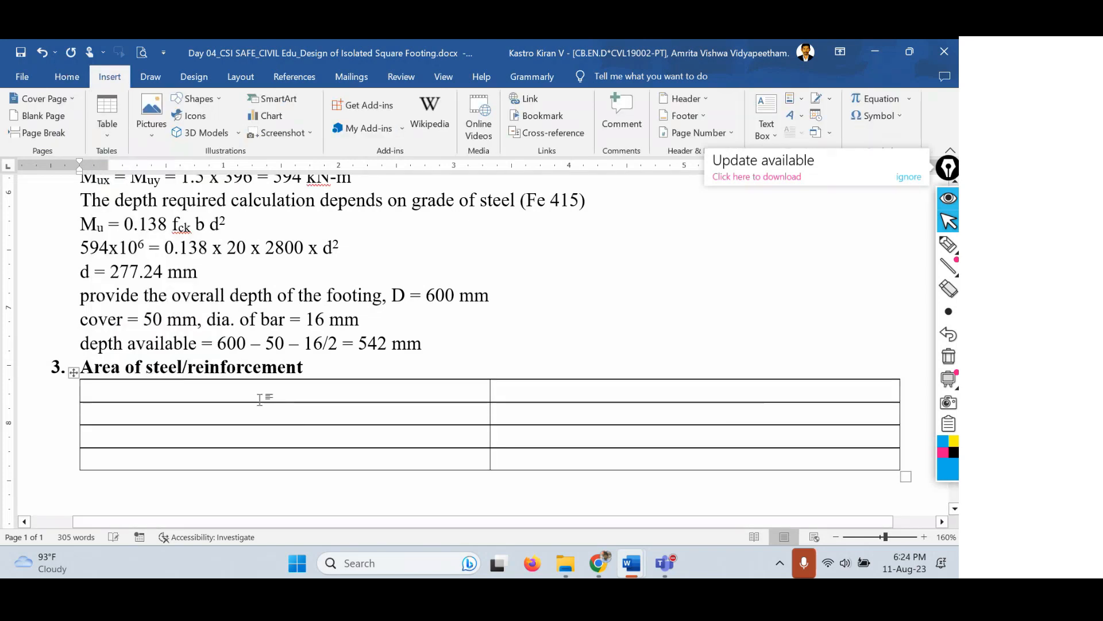
text(Cover)
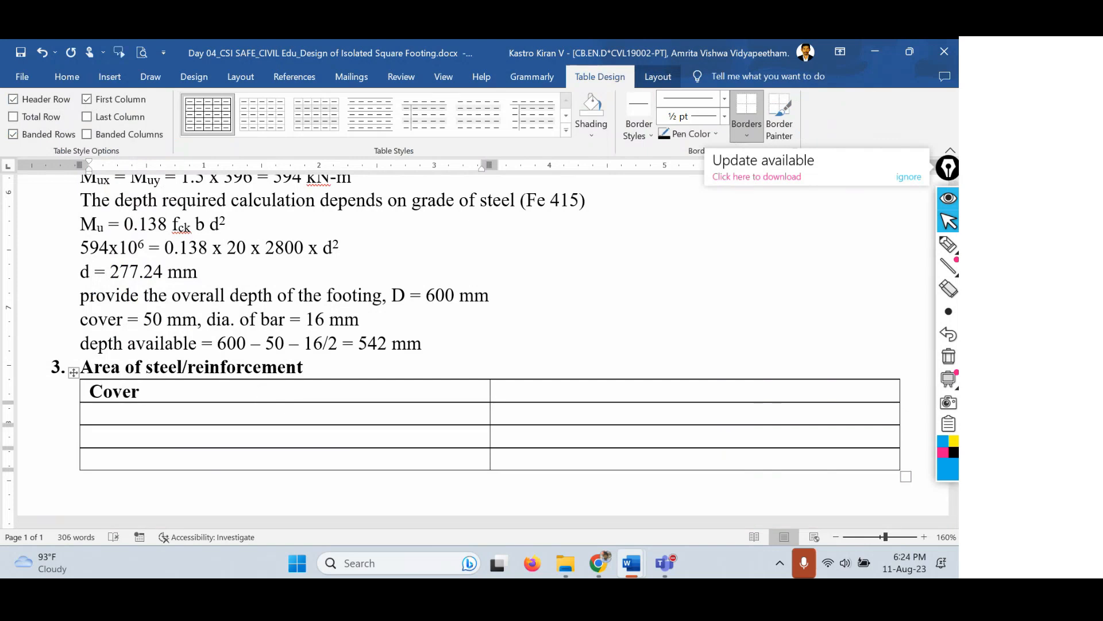
key(BackSpace)
key(BackSpace)
key(BackSpace)
key(BackSpace)
Enter the table headers "Structural element" and "Clear cover" in the first row.
text(Structural elemtn)
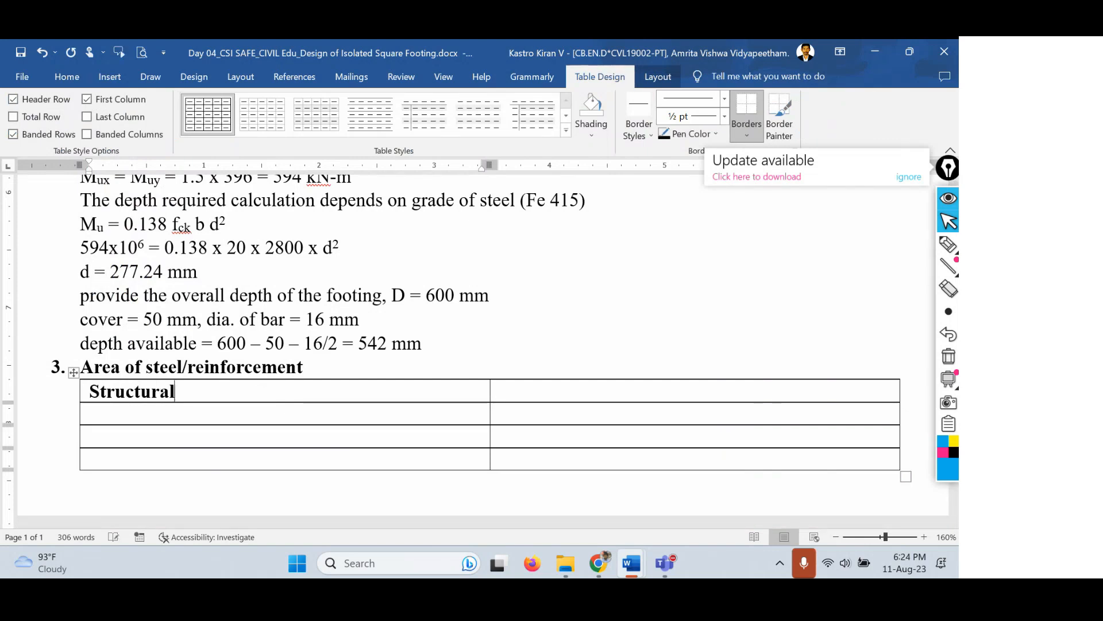
key(BackSpace)
key(BackSpace)
text(ent)
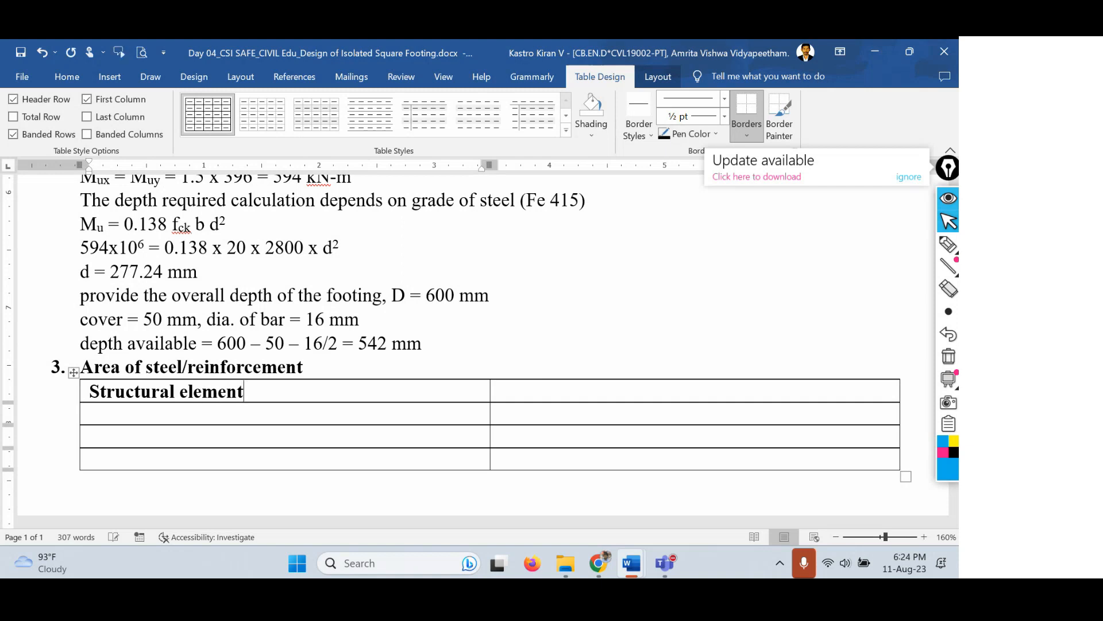
key(Tab)
text(Clear cover)
key(Tab)
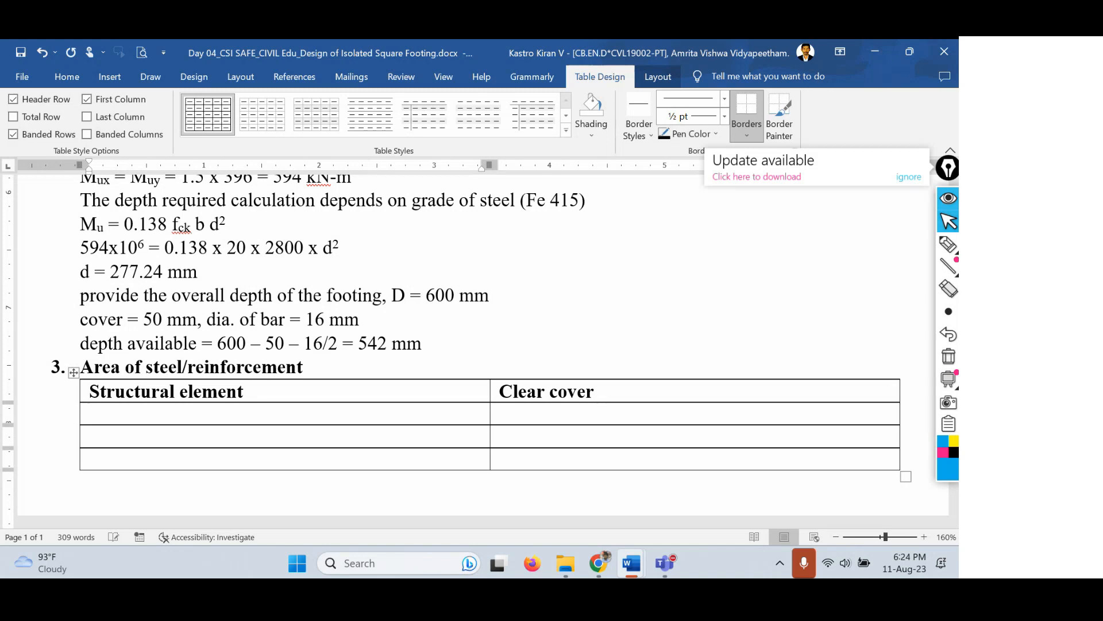
List Slabs, Beams, Columns and Footings under Structural element, adding a fifth table row for Footings.
text(bc)
key(BackSpace)
key(BackSpace)
text(slabs)
key(Return)
key(BackSpace)
key(Down)
text(Beams)
key(Down)
text(Co)
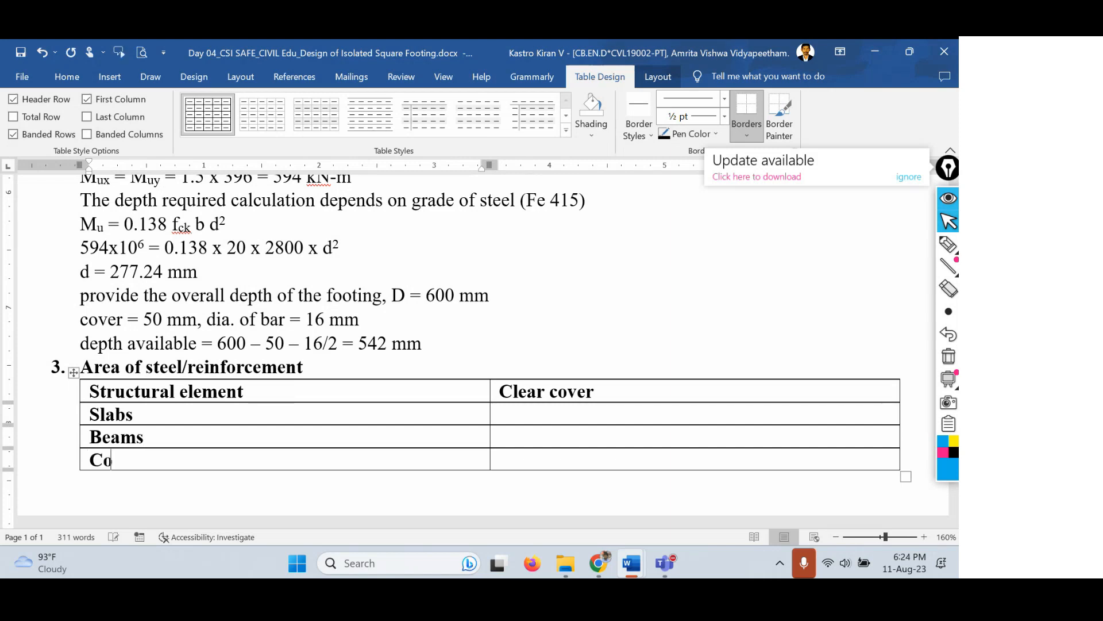
text(lumns)
key(Tab)
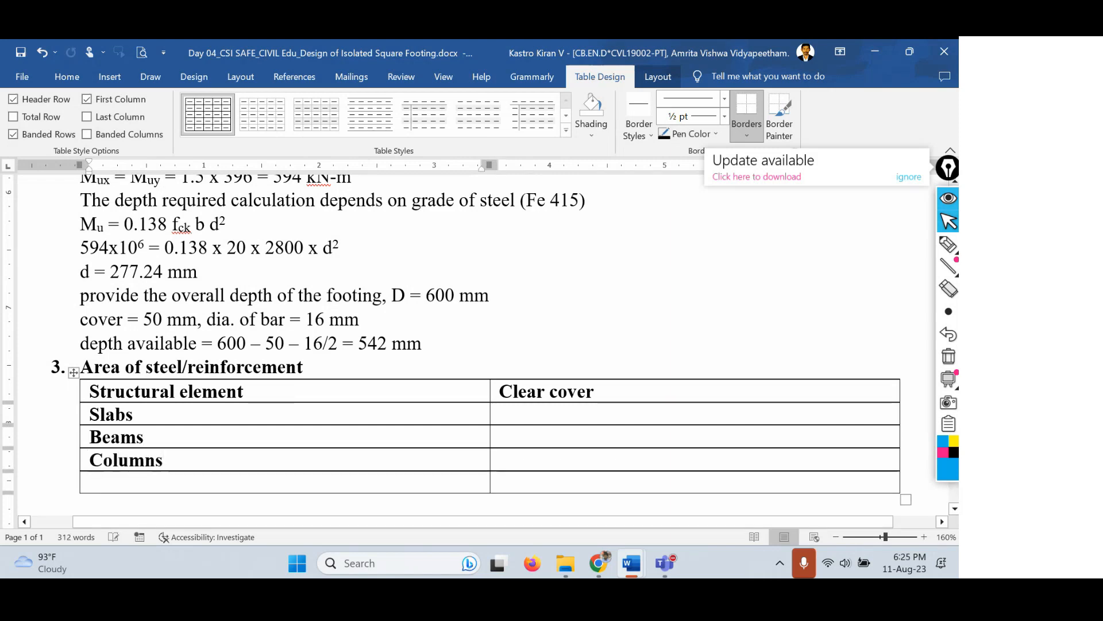
text(Footings)
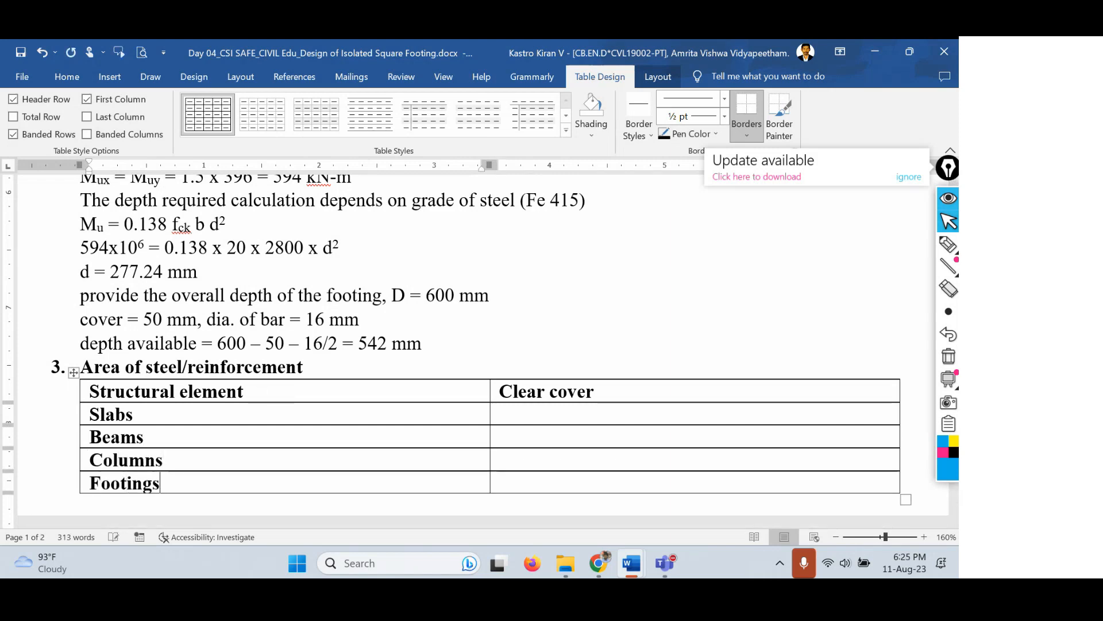
Enter the clear covers 20 mm for slabs, 25 mm for beams, 40 mm for columns and 50 mm for footings.
click(539, 411)
text(20 mm)
click(522, 432)
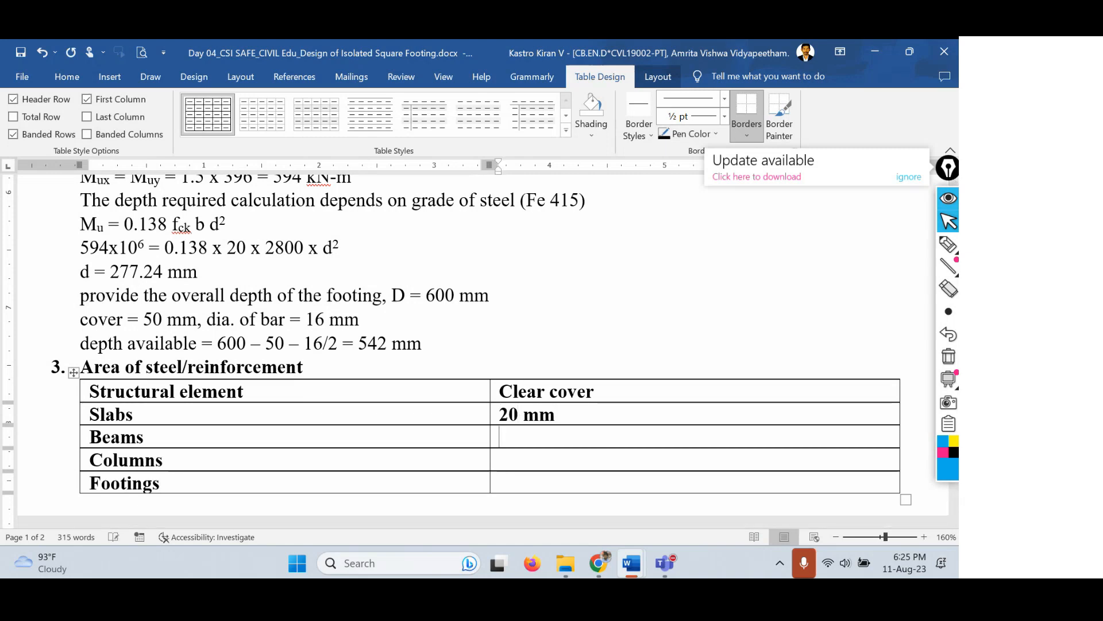
text(25 mm)
key(Down)
text(40 mm)
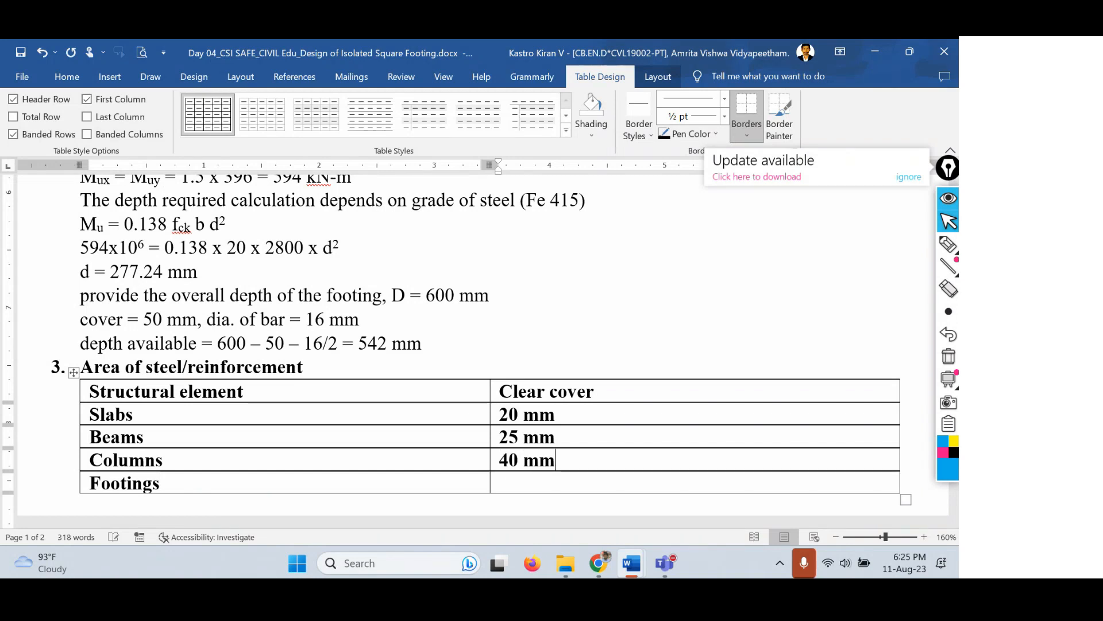
key(Down)
text(50 mm)
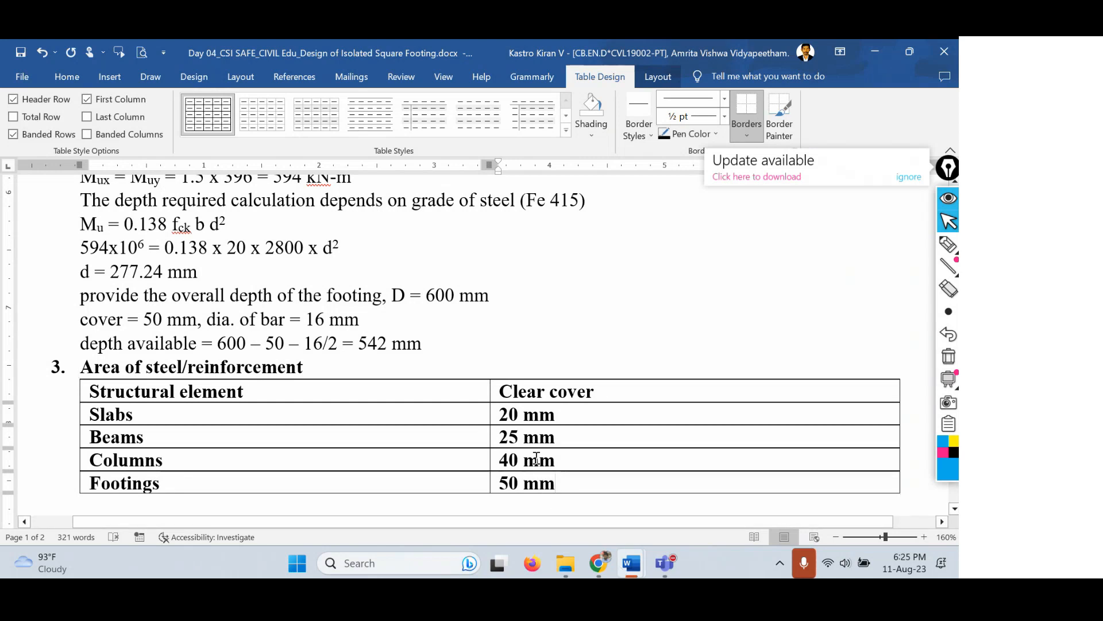
Remove the bold formatting from the four rows below the table header.
drag(551, 482, 516, 414)
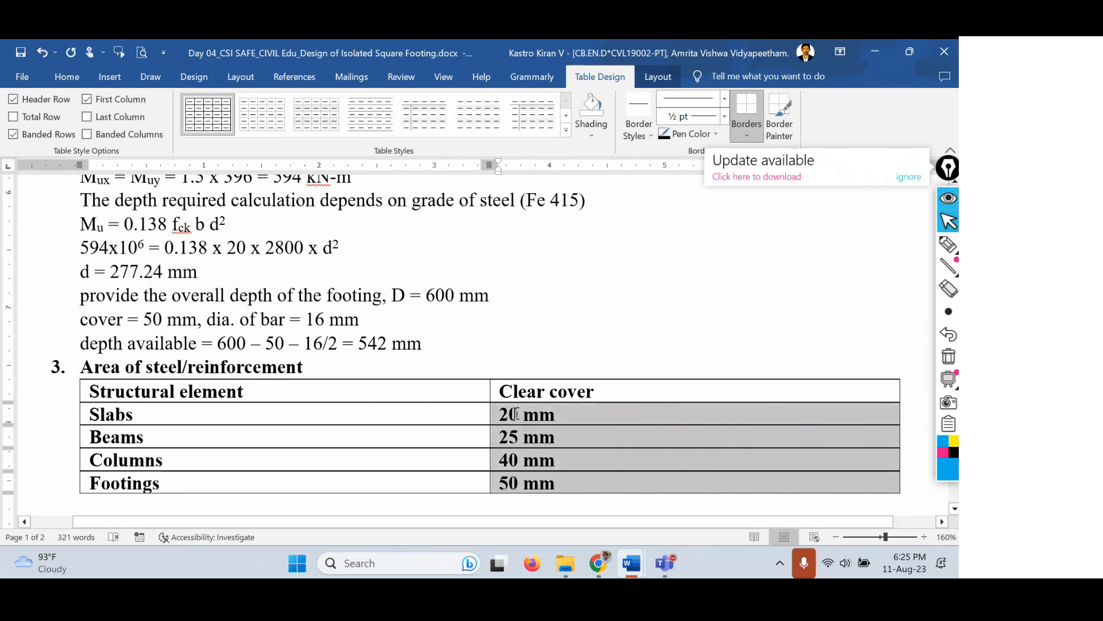
click(575, 482)
drag(574, 482, 92, 417)
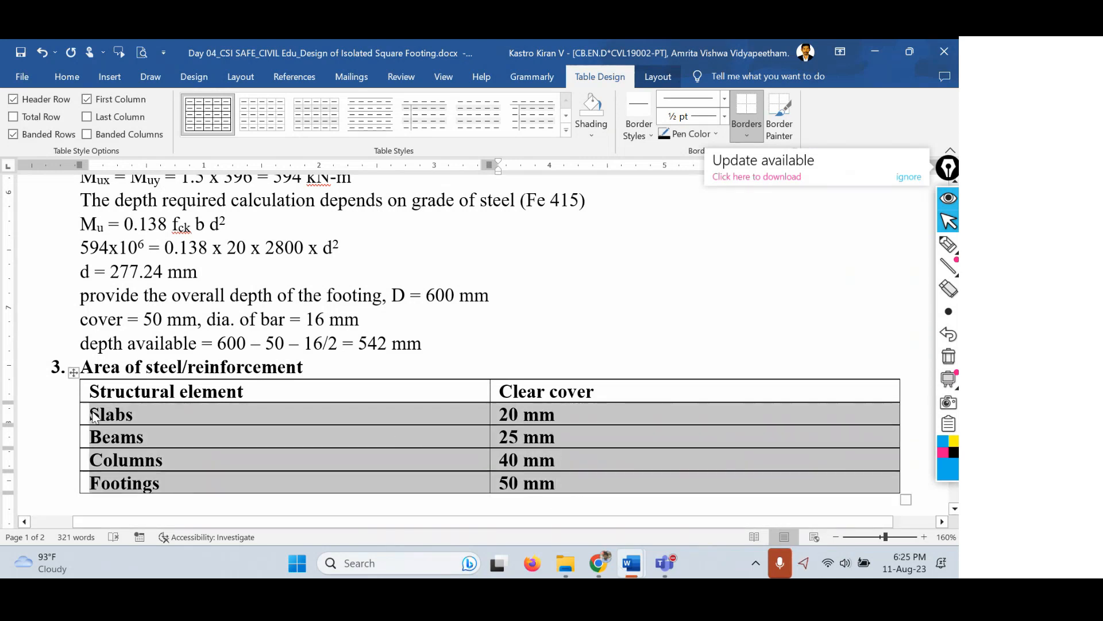
key(ctrl+b)
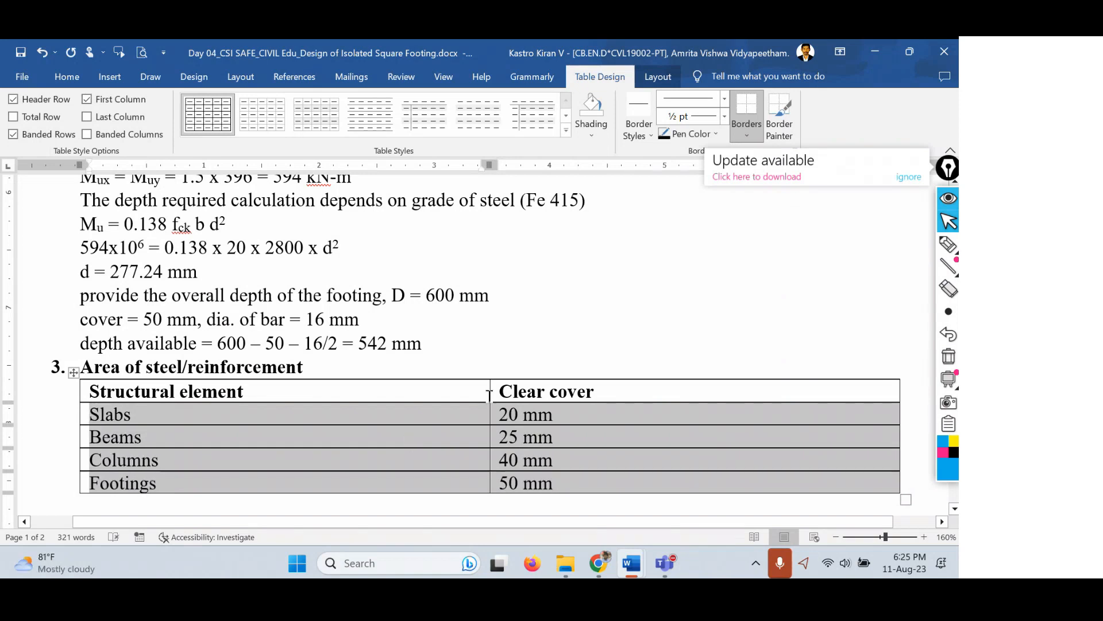
Narrow both columns of the clear cover table so they fit closely around their text.
drag(489, 396, 268, 394)
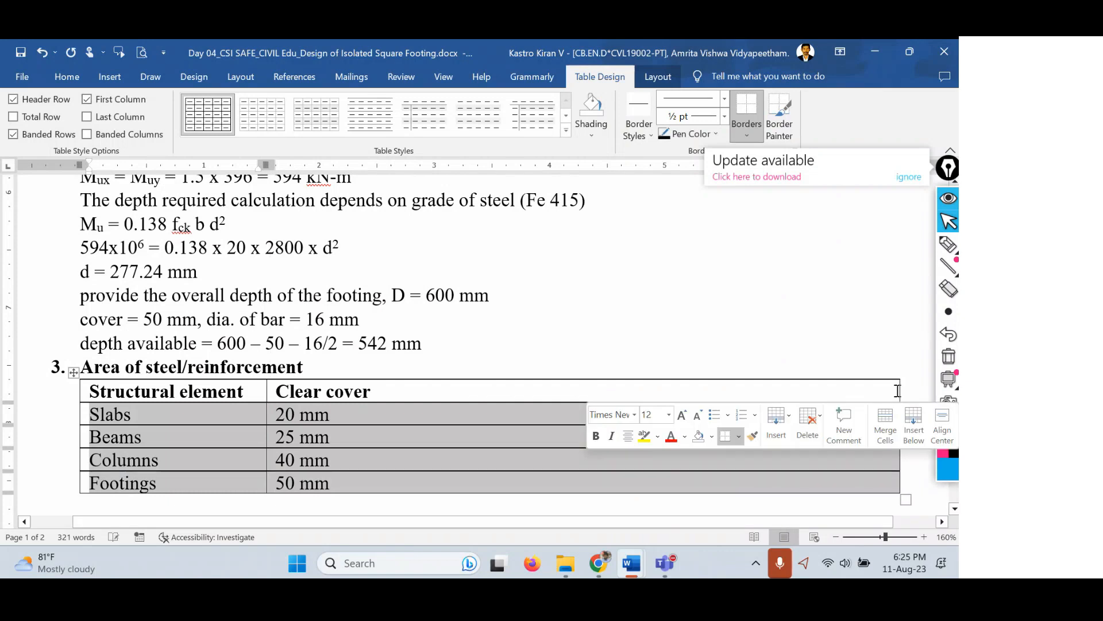
drag(899, 390, 384, 400)
click(345, 367)
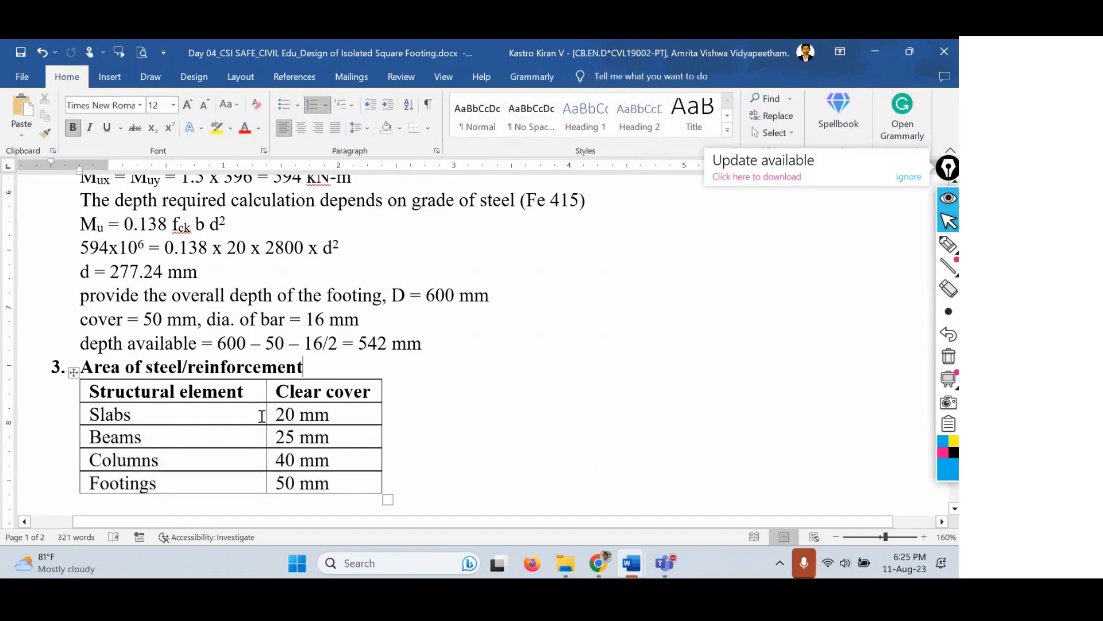
Copy the Ast formula picture from Doc2.docx and paste it below the clear cover table in the footing design document.
scroll(383, 385, down, 3)
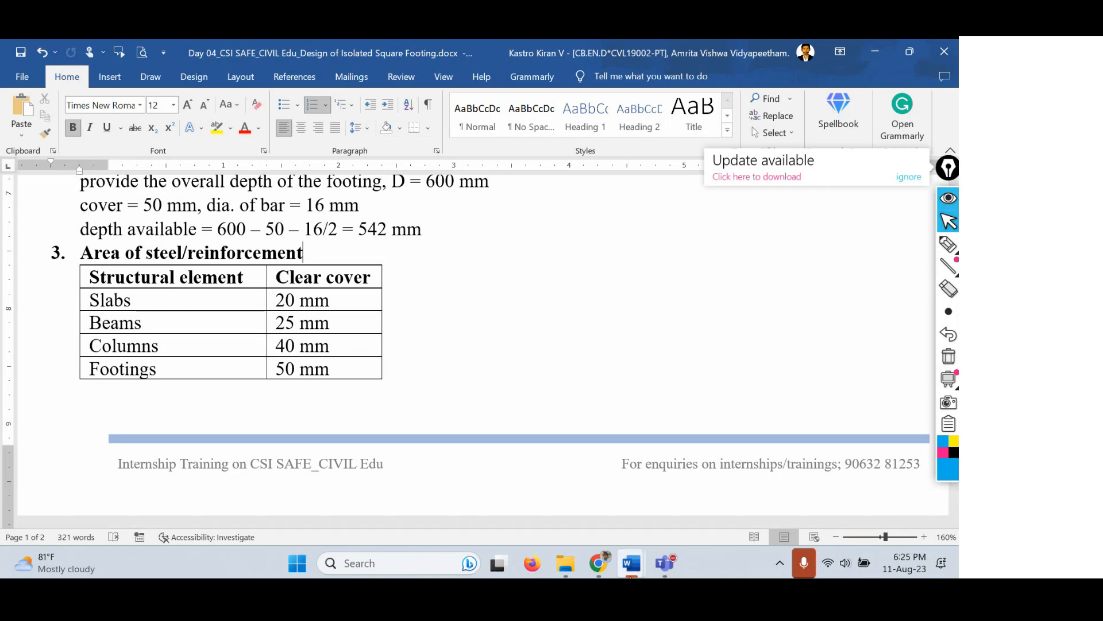
mouse_move(632, 563)
click(691, 476)
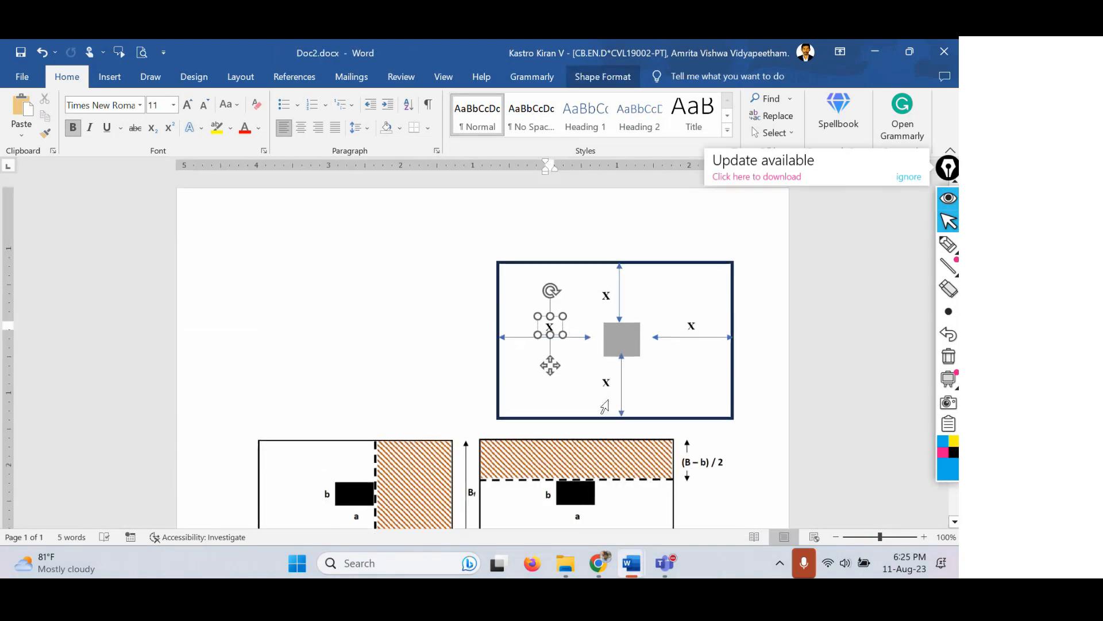
scroll(370, 325, down, 5)
click(371, 327)
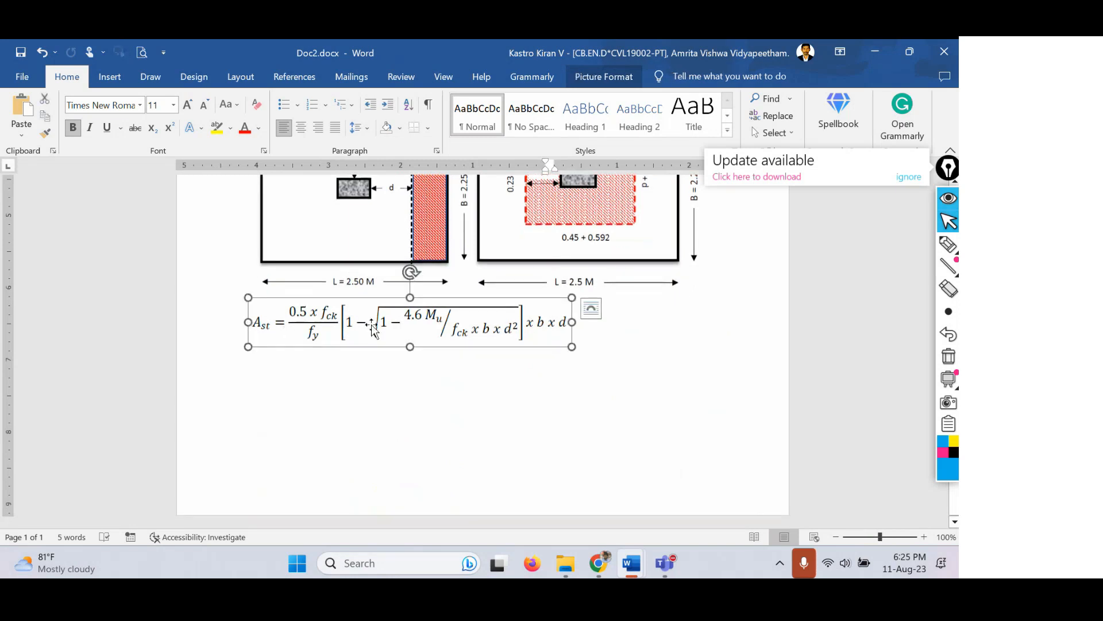
key(alt+Tab)
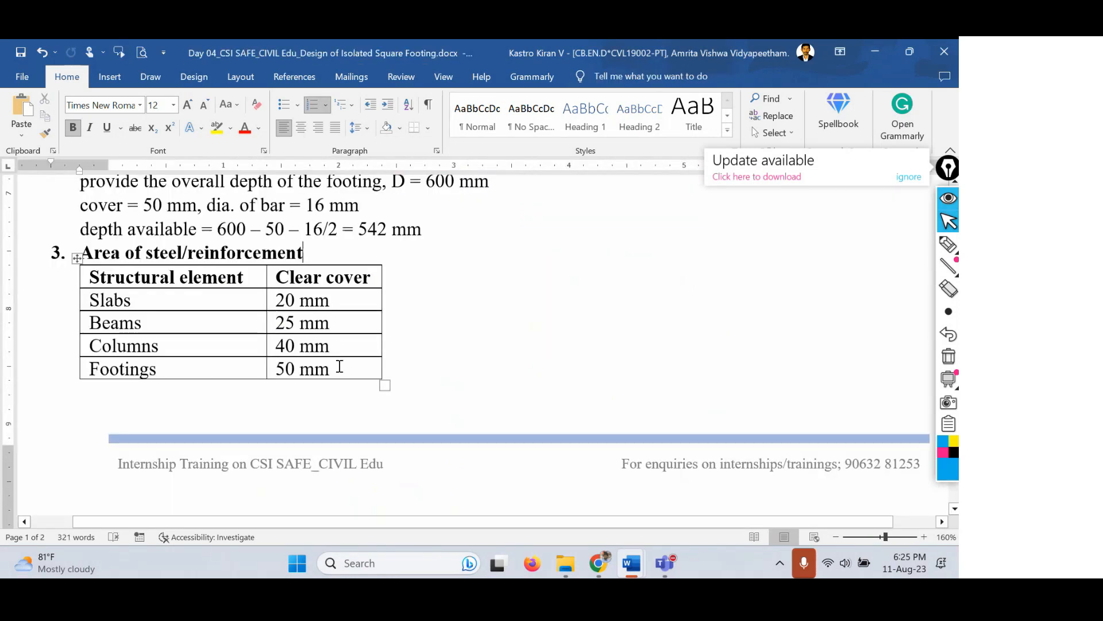
key(ctrl+v)
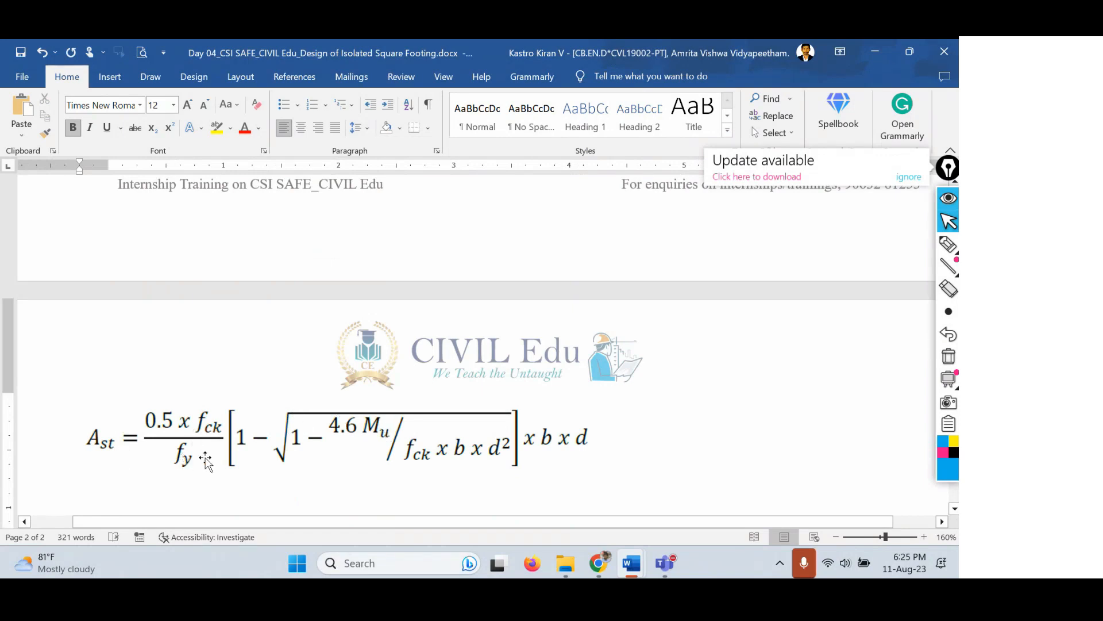
Examine the pasted Ast formula together with the factored moment and available depth in the earlier calculation.
scroll(205, 460, down, 2)
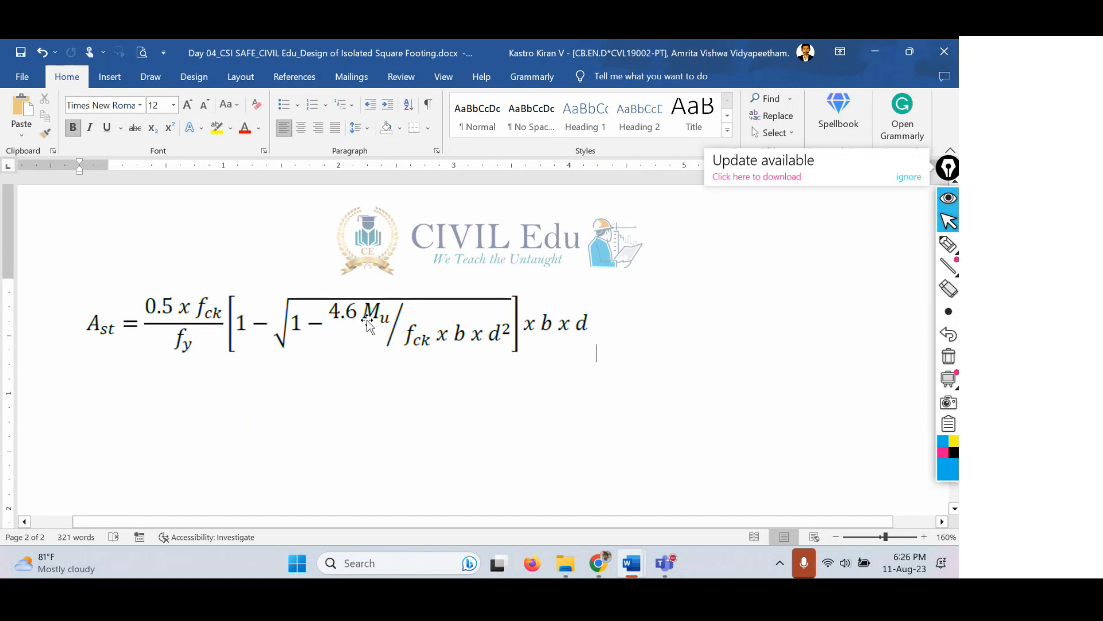
scroll(368, 328, up, 5)
scroll(305, 347, up, 4)
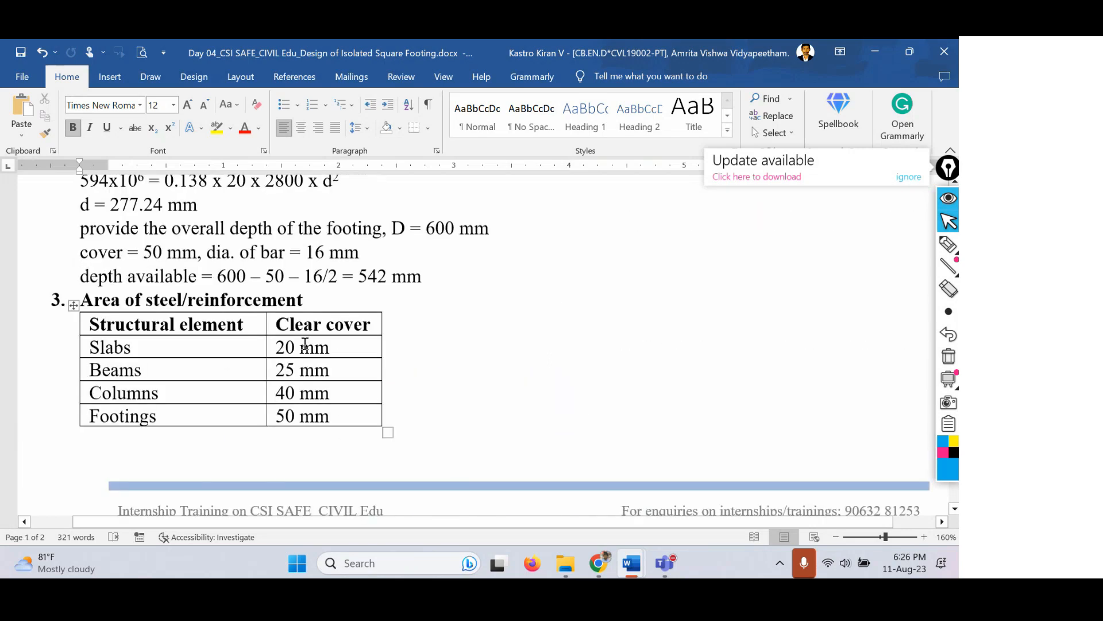
scroll(382, 275, up, 1)
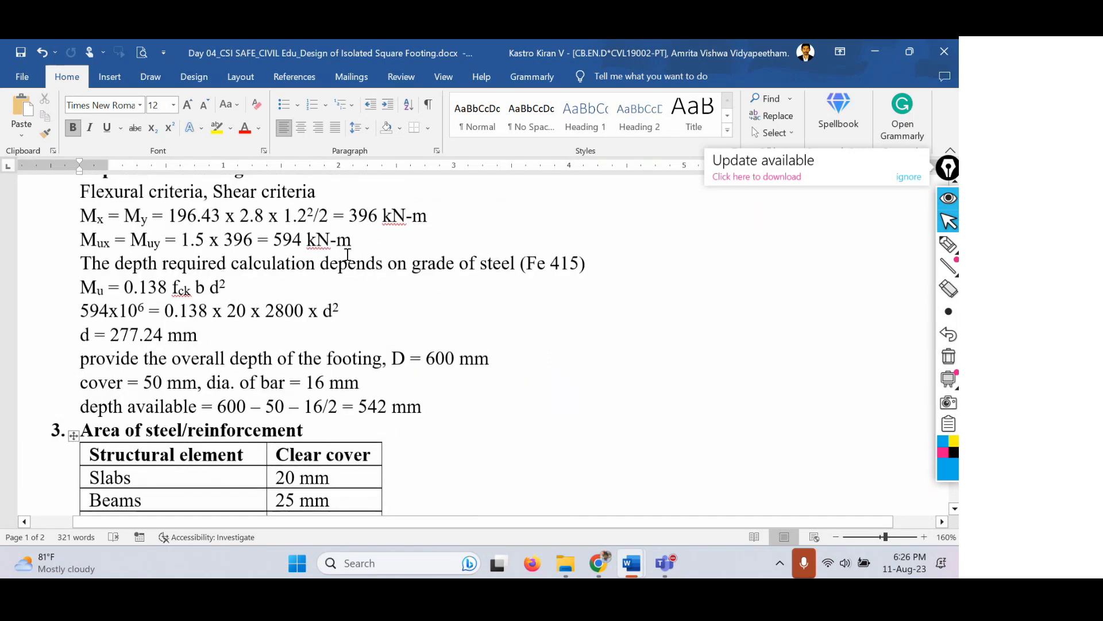
drag(351, 240, 274, 240)
scroll(509, 380, down, 8)
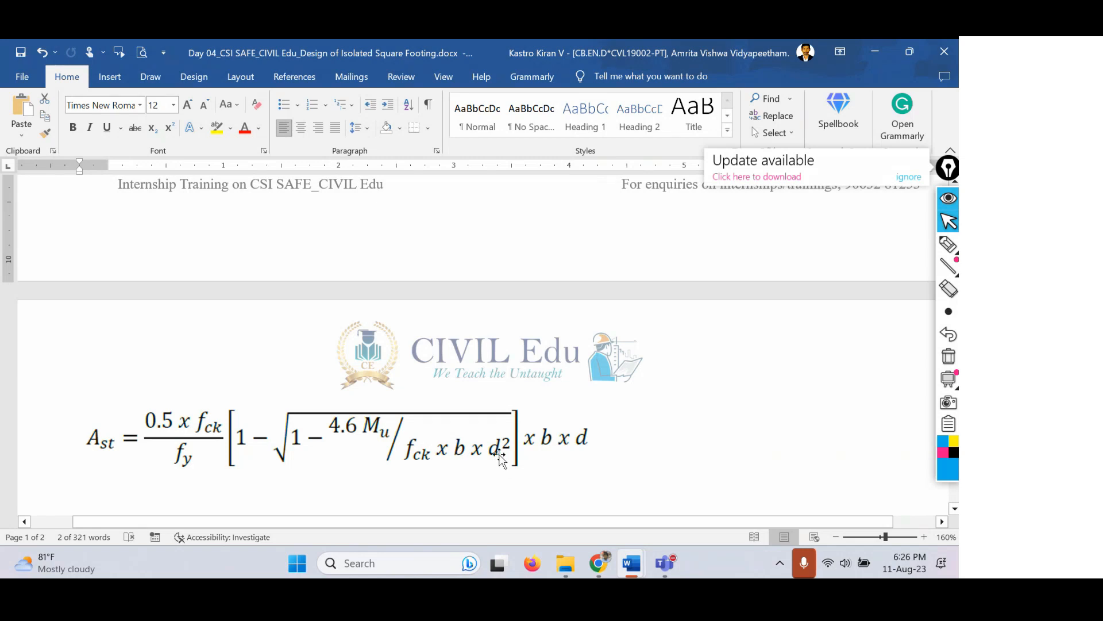
scroll(498, 455, up, 5)
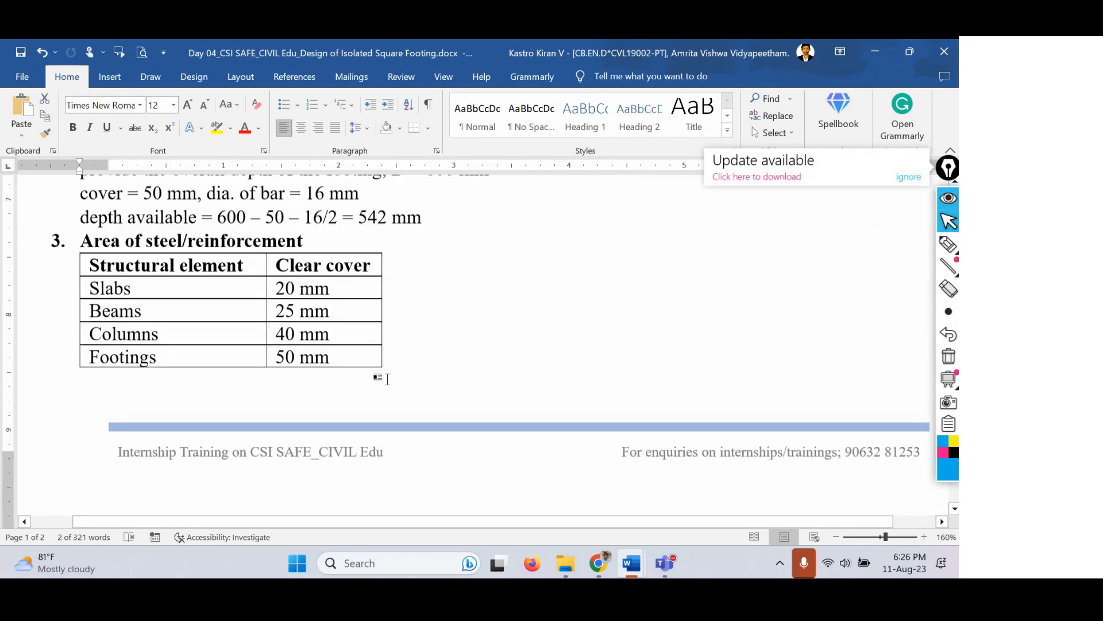
Start a new line directly below the Ast formula with the text fck in regular, non-bold type.
scroll(387, 379, up, 3)
drag(425, 407, 359, 407)
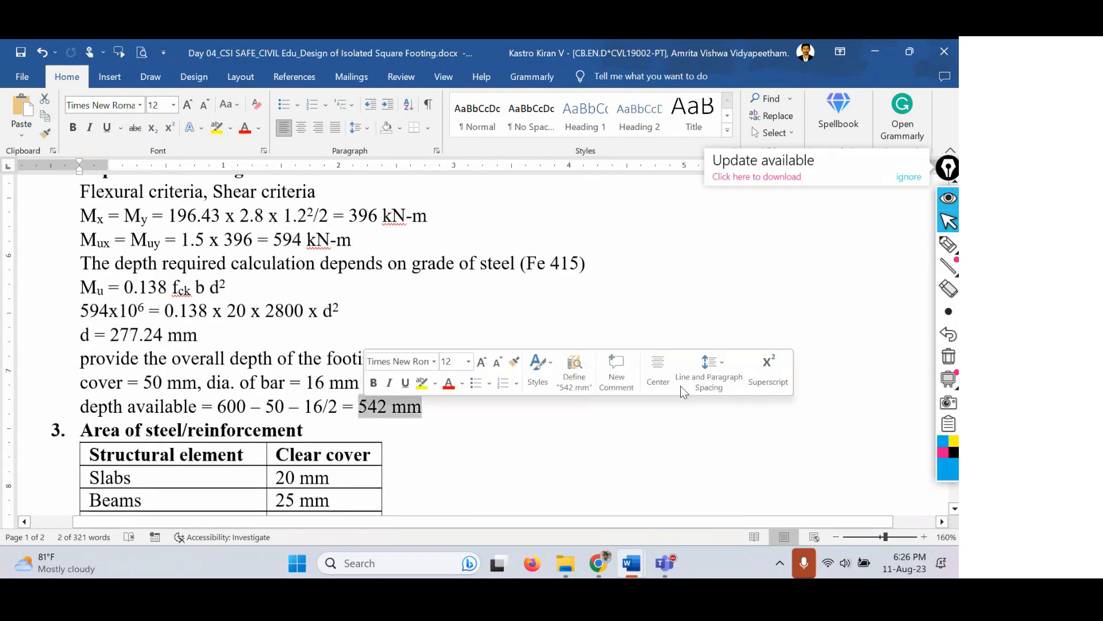
scroll(680, 385, down, 10)
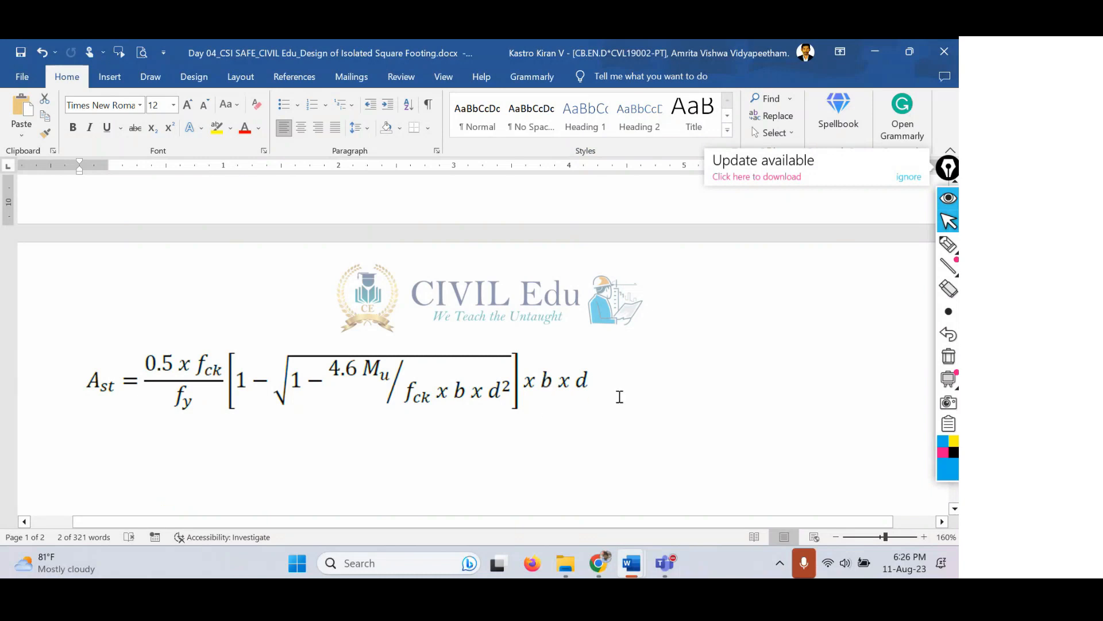
click(635, 391)
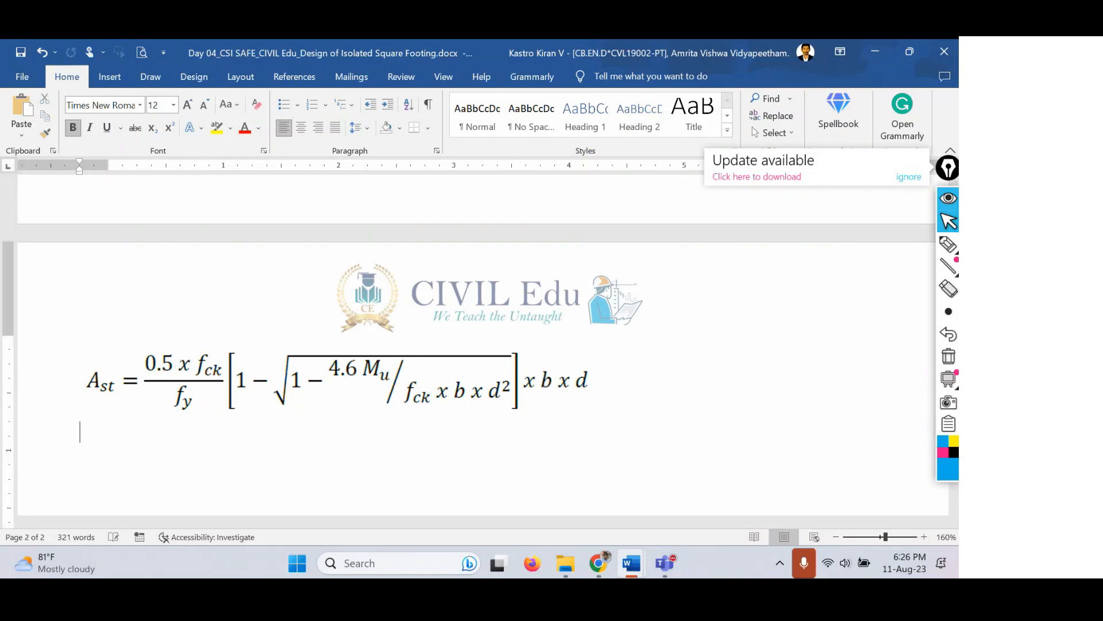
text(fck)
key(shift+Home)
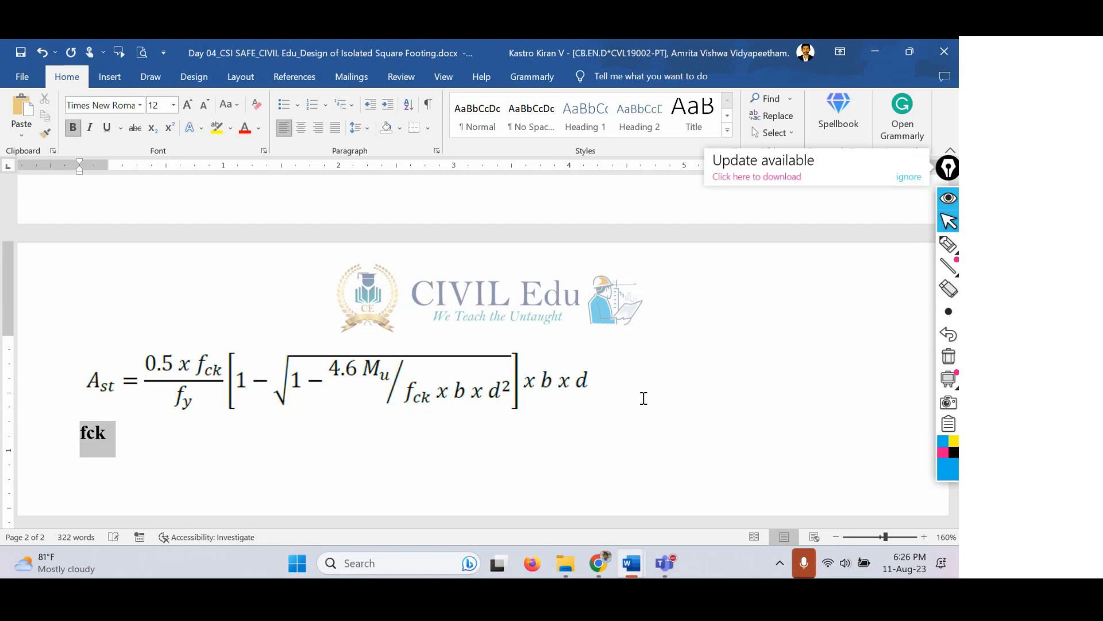
key(ctrl+b)
key(Return)
key(Tab)
key(BackSpace)
key(BackSpace)
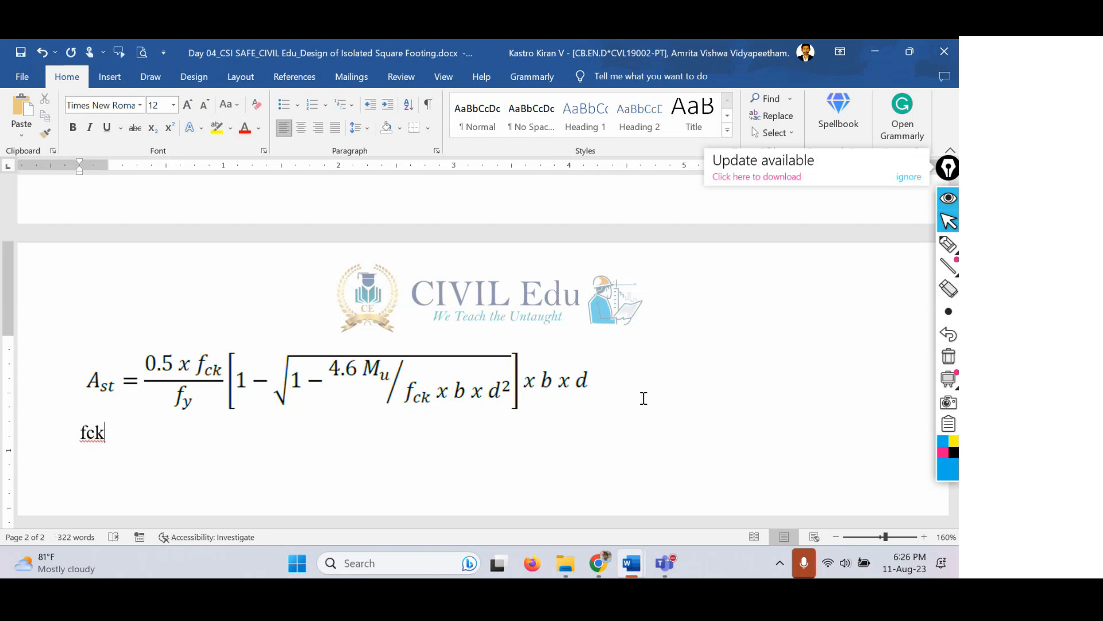
Continue the line below the formula with the material strengths so it reads "Fck = 20 MPa, Fy=415 MPa".
text(= 20 Mp)
key(BackSpace)
text(Pa)
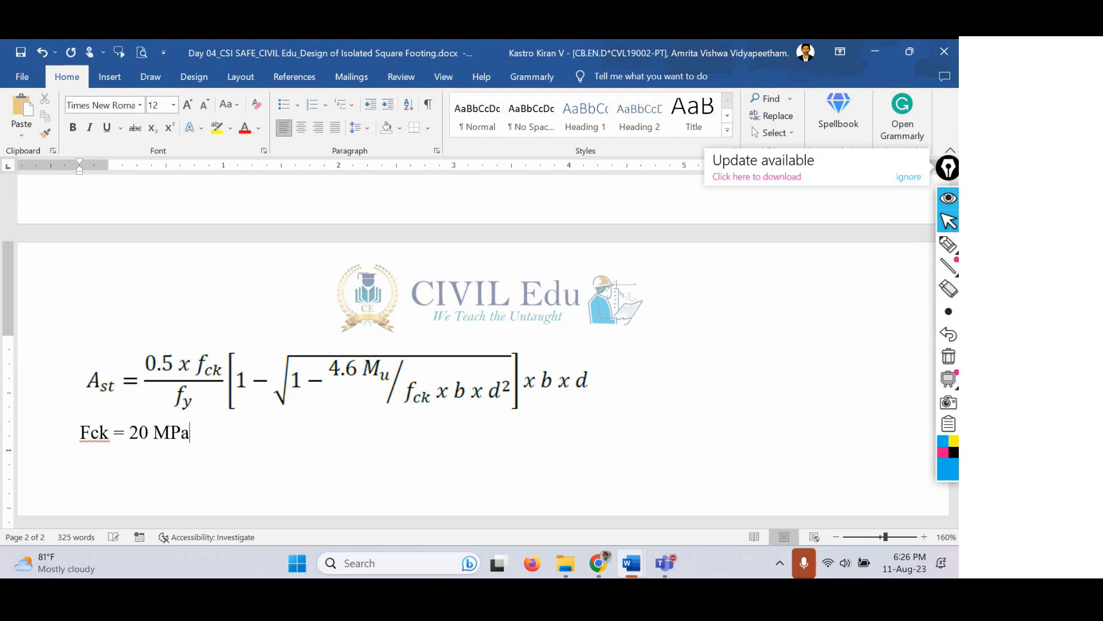
text(, Fy=415 MPa)
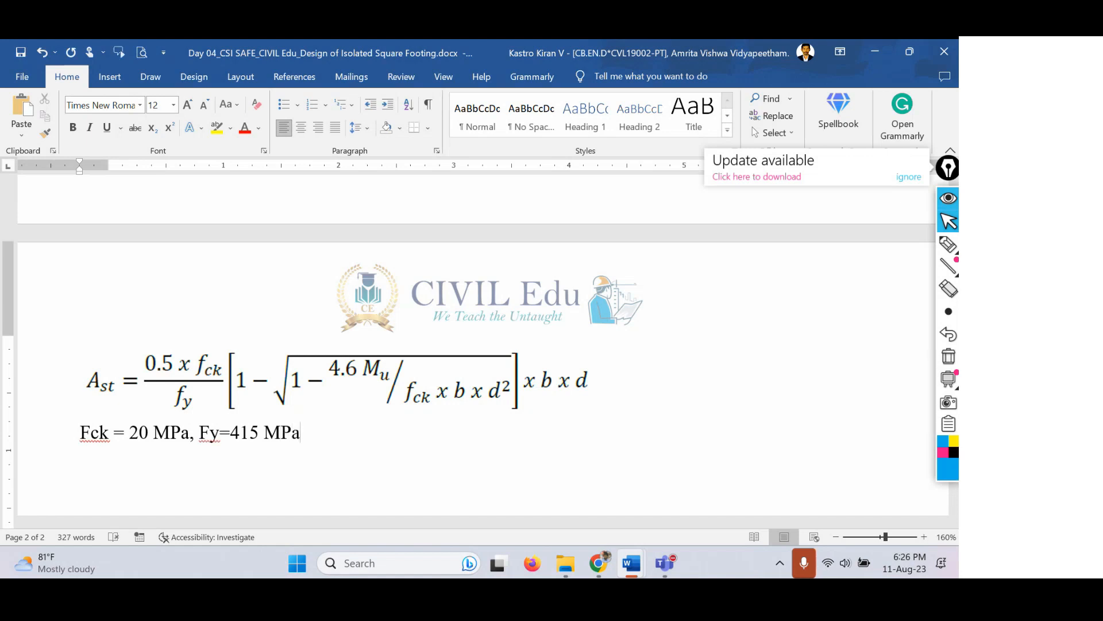
Append the factored moment ", Mu = 594x10⁶" to the material strengths line, with the exponent 6 as superscript.
text(, Mu = 594)
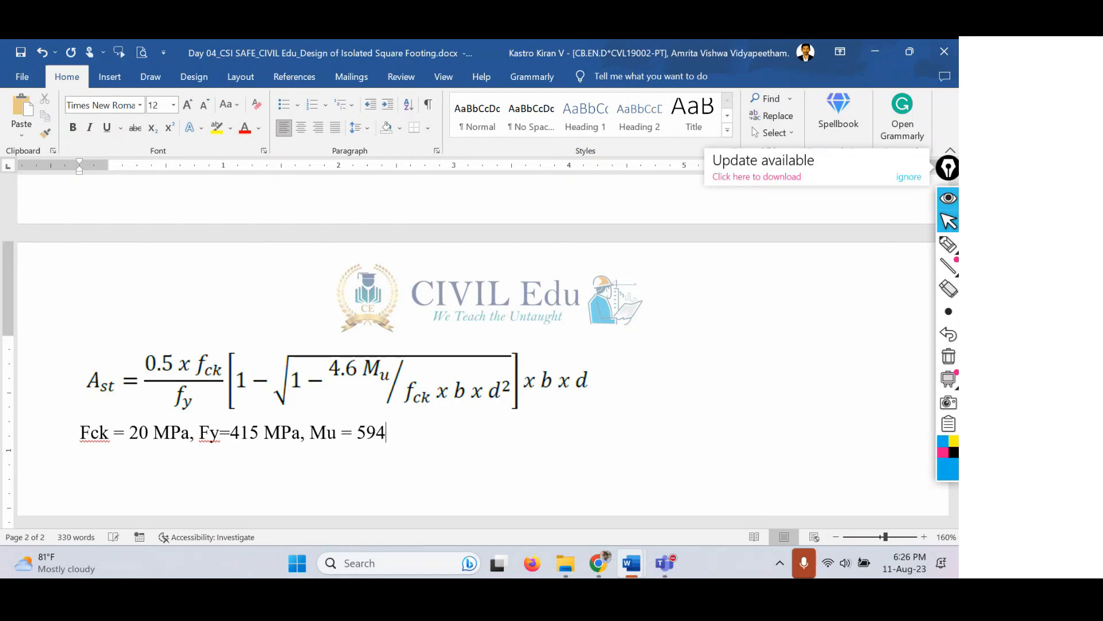
text(x106)
key(shift+Left)
key(ctrl+shift+equal)
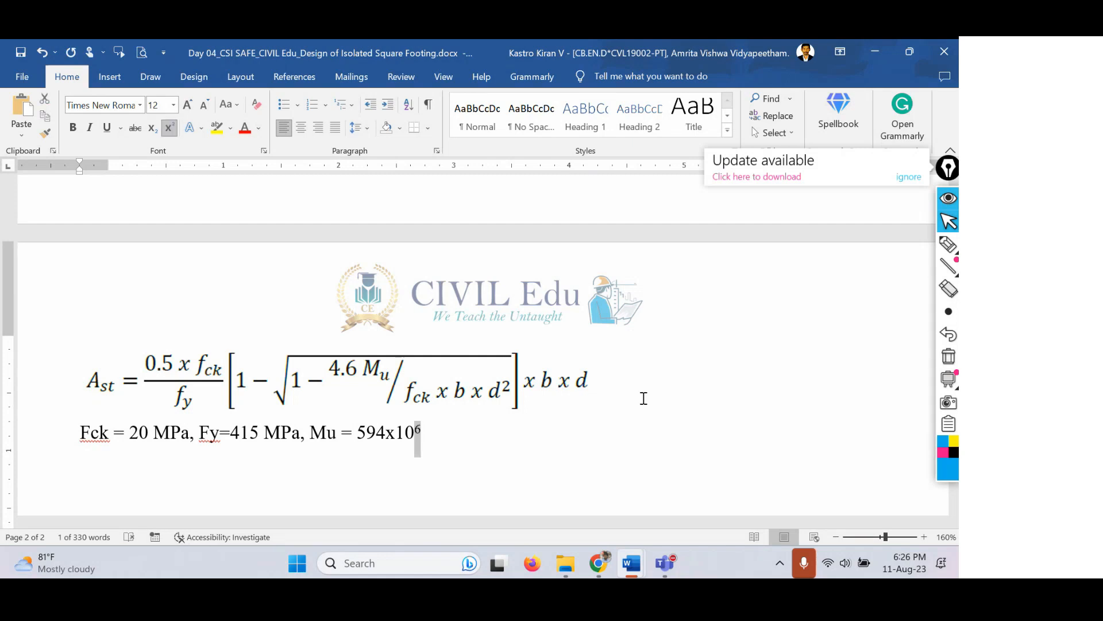
key(Right)
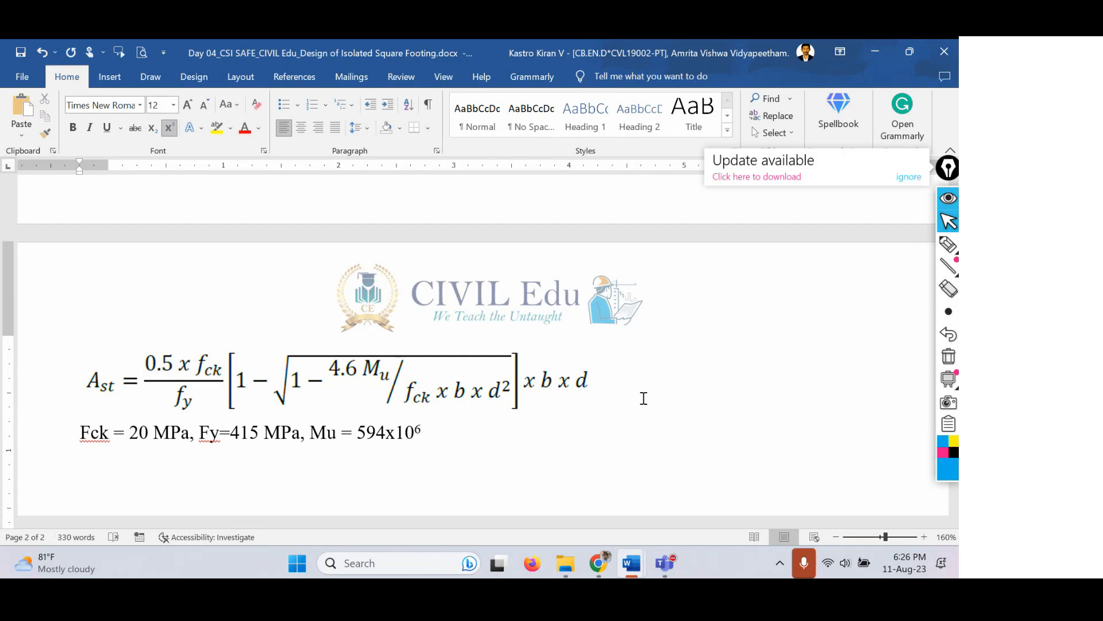
key(ctrl+shift+equal)
Append the footing width and effective depth, ", b = 2800 mm, d = 542 mm", after the moment value.
text(, b = 28)
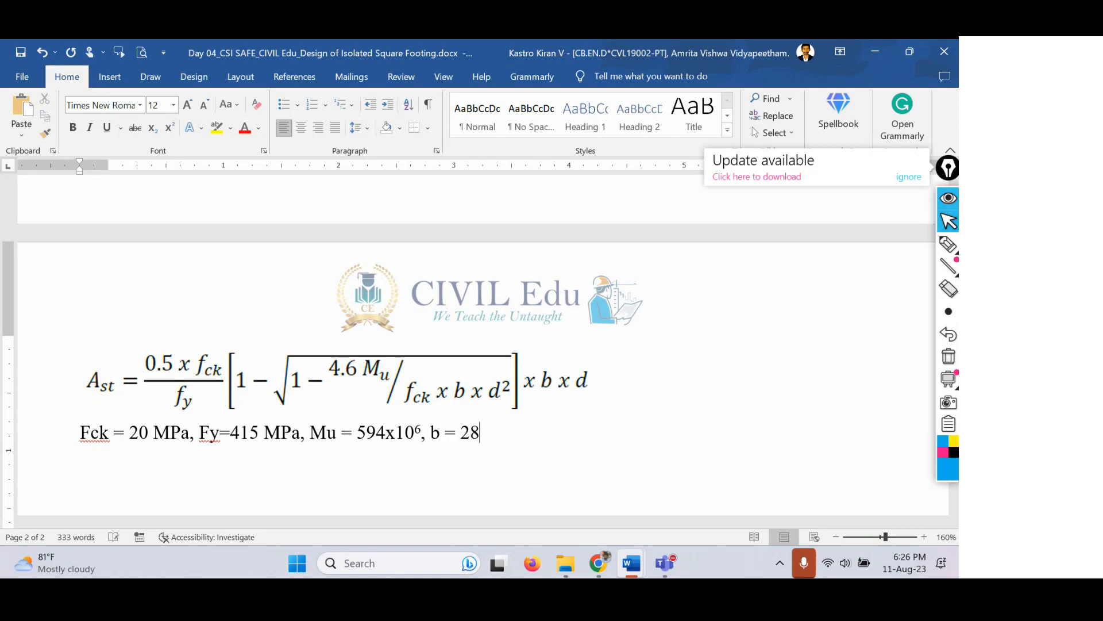
text(00 mm, d = )
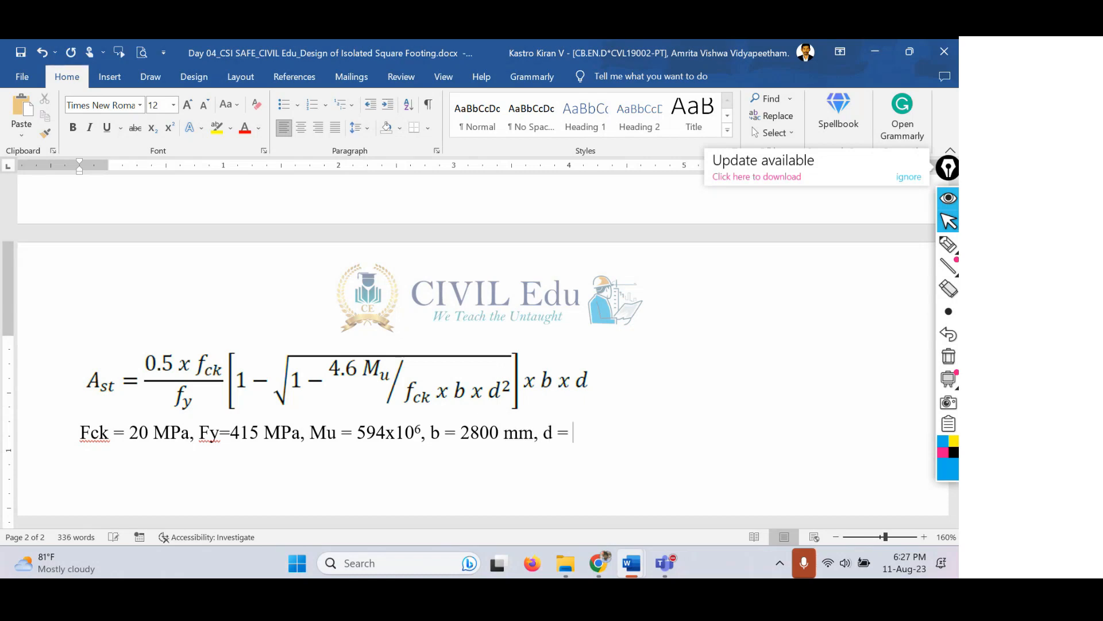
text(542 mm)
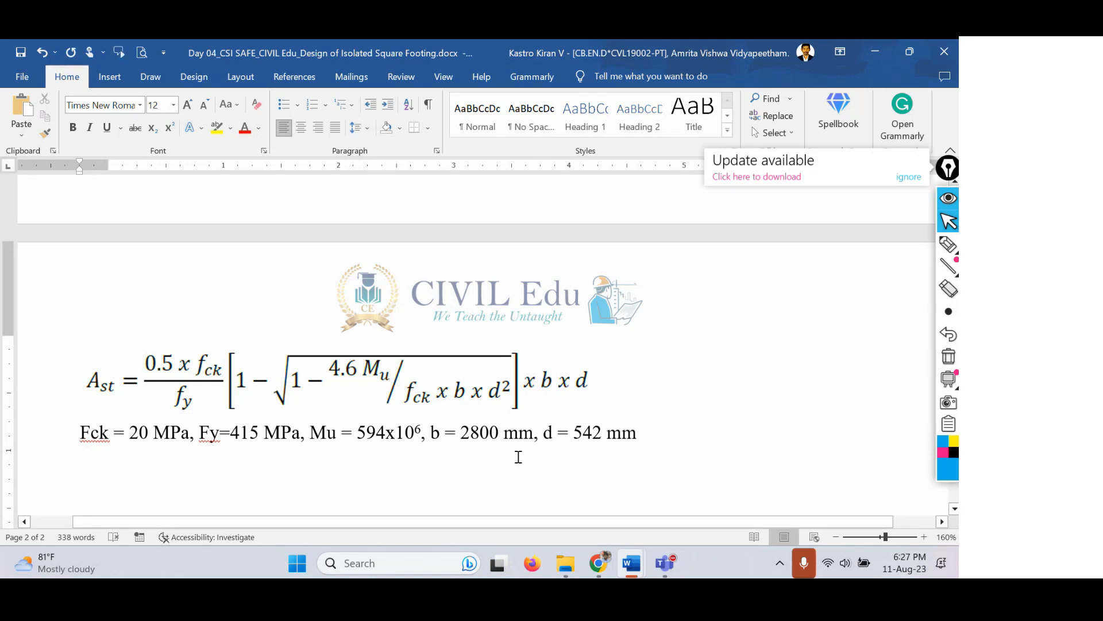
Write "Ast = 3174 mm²" on a new line below the input values, with the 2 of the unit as superscript.
key(Return)
text(Ast =)
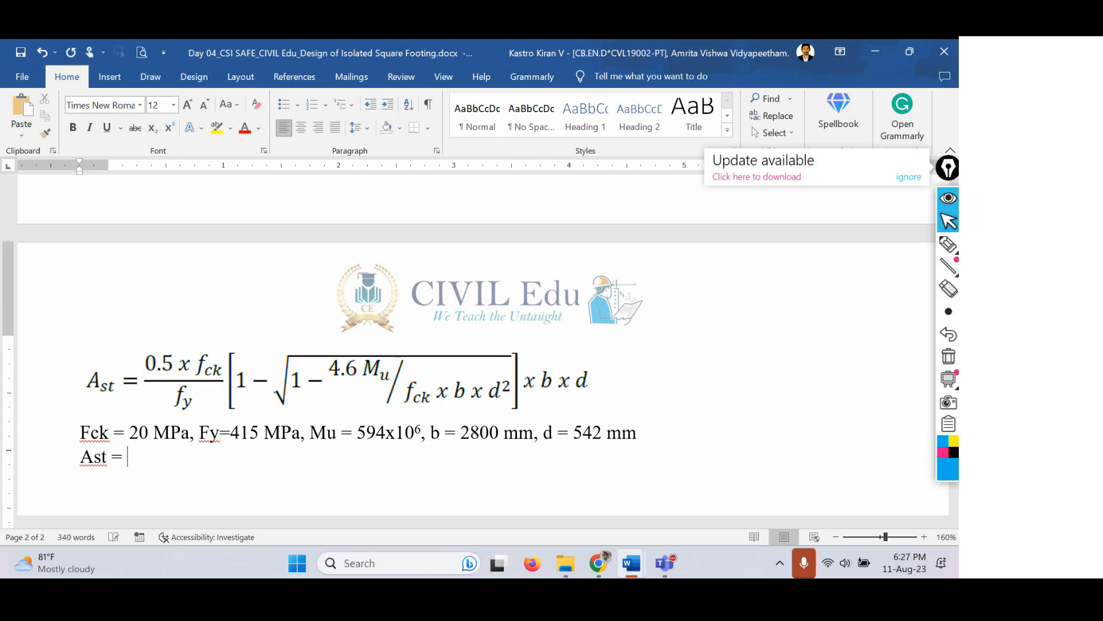
text( 3174 mm2)
key(shift+Left)
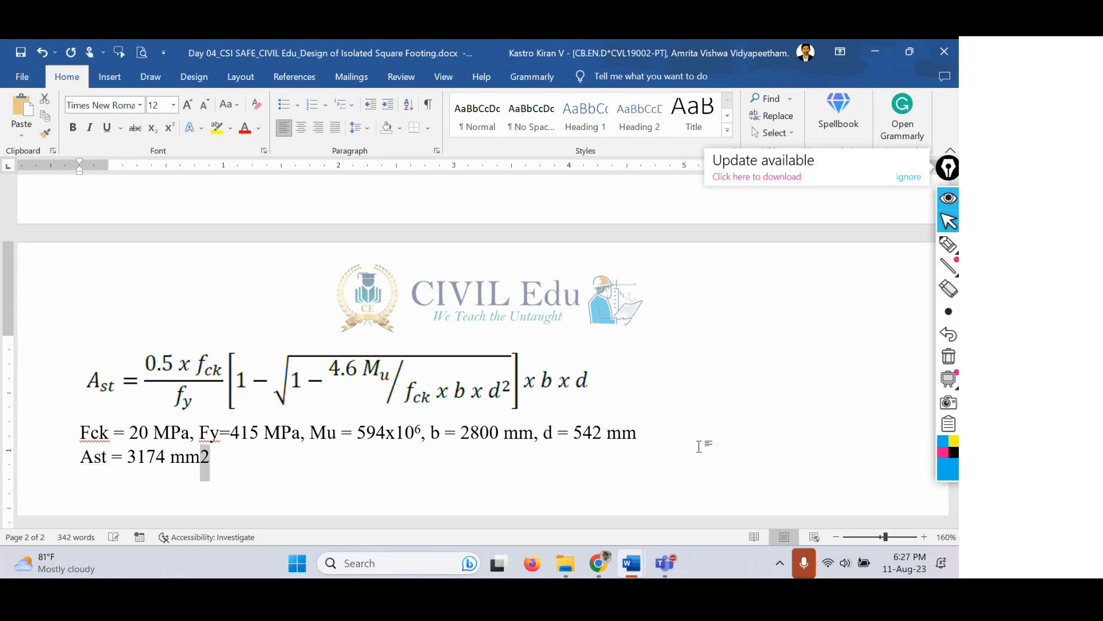
key(ctrl+shift+plus)
key(Right)
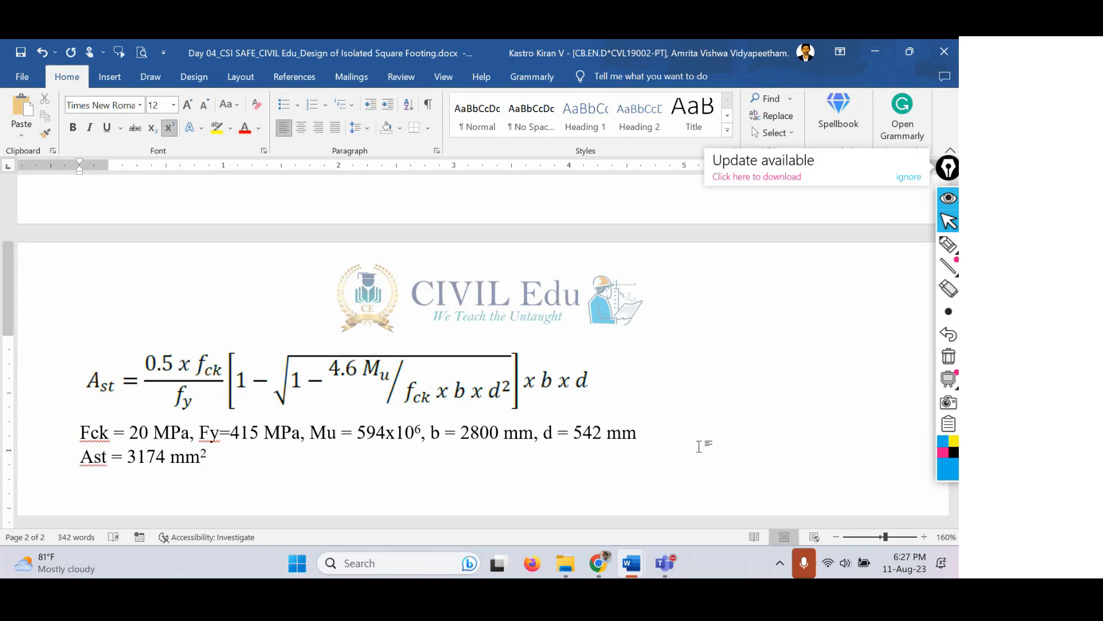
key(ctrl+shift+plus)
Add a bracketed note beginning "(Design requ" in normal text after the Ast value.
text((Deso)
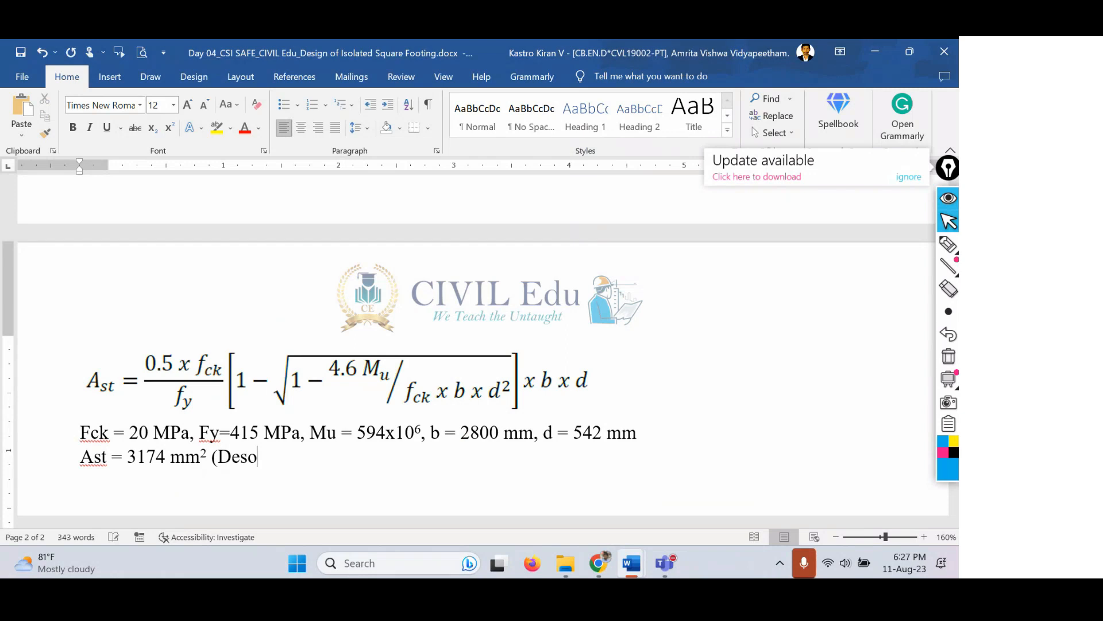
key(BackSpace)
text(ign requ)
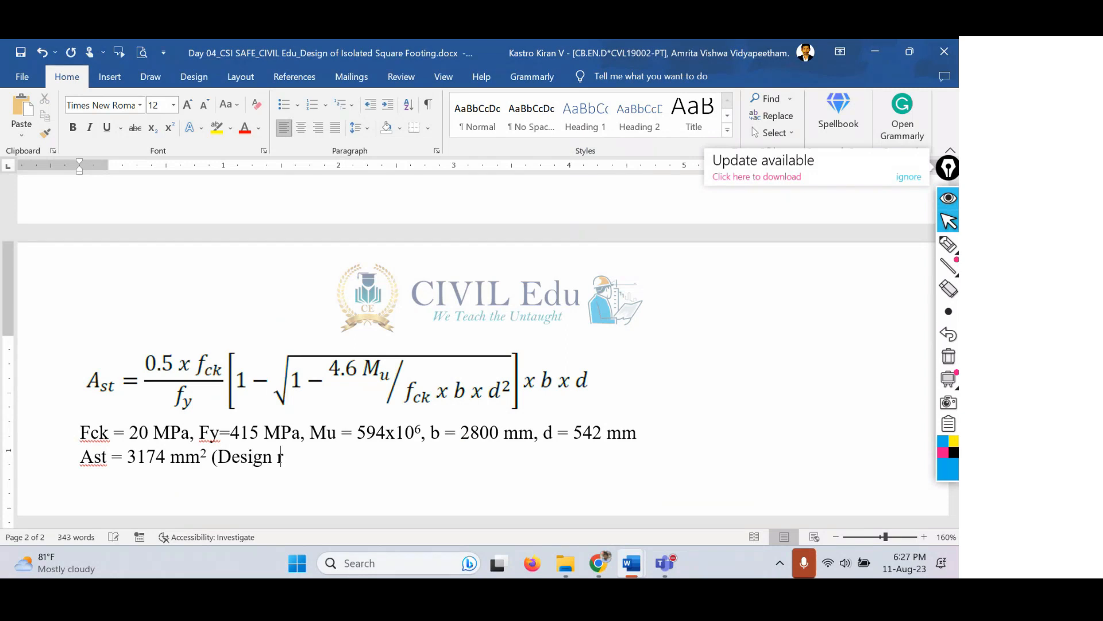